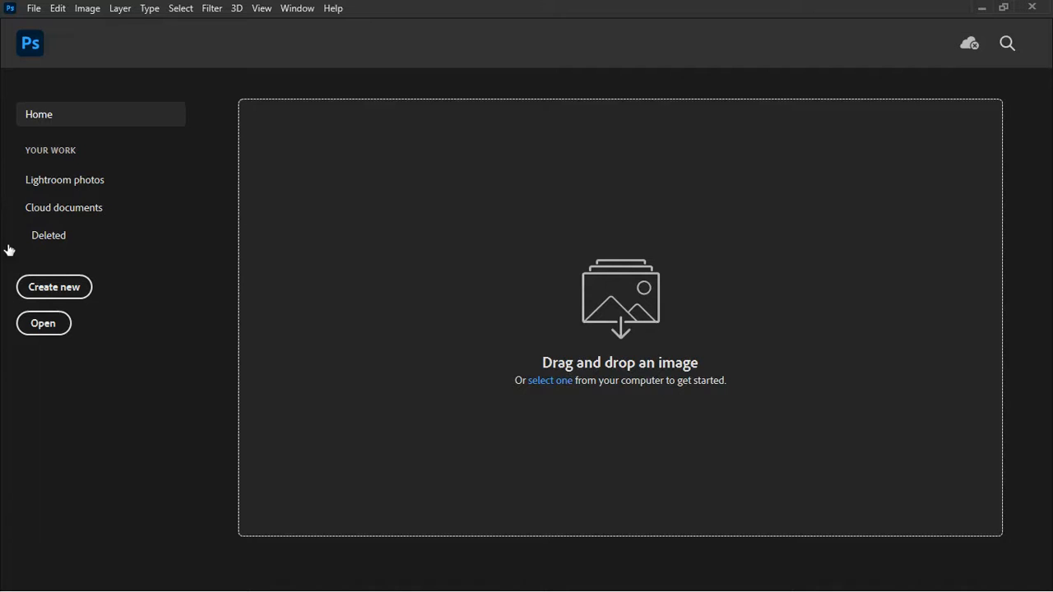
Step: Create a new 1920 x 1080 px document at 300 ppi from the recent 1080p preset
{"action": "left_click", "coordinate": [58, 297]}
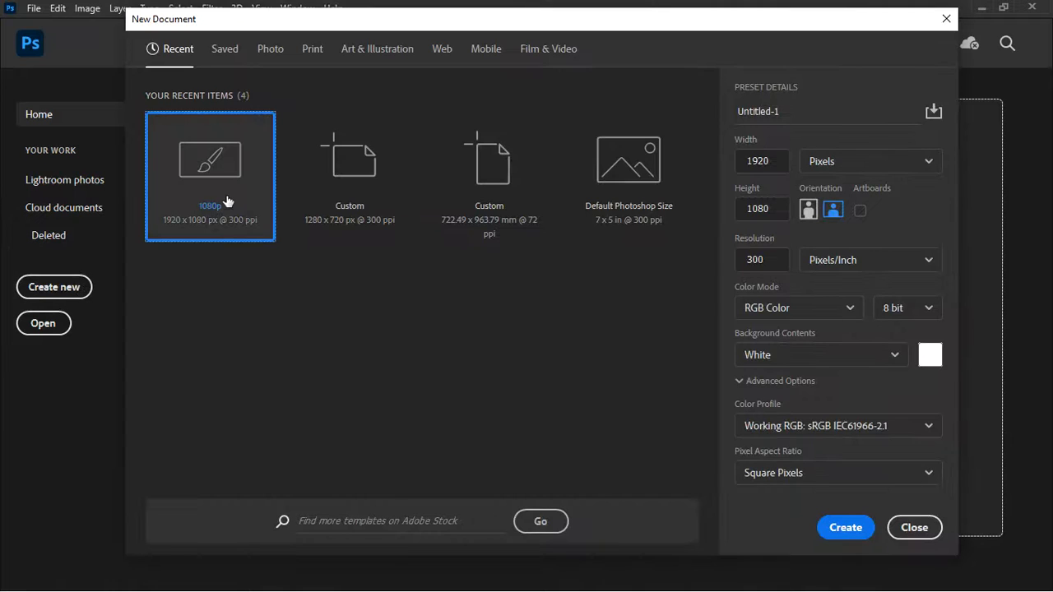
{"action": "left_click", "coordinate": [852, 531]}
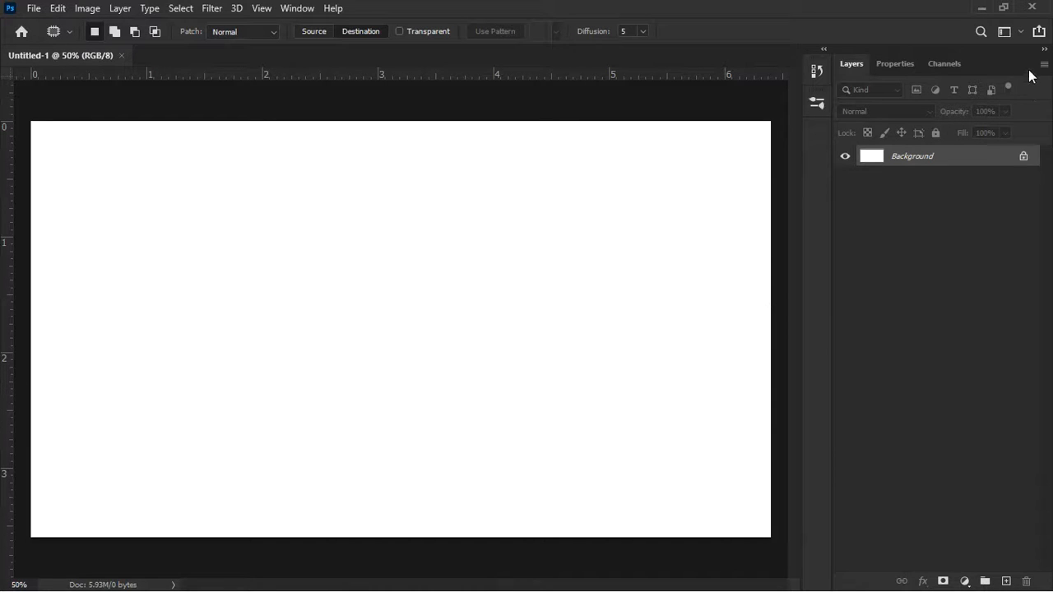
Step: Reset the current workspace layout and unlock the white Background layer
{"action": "left_click", "coordinate": [1020, 33]}
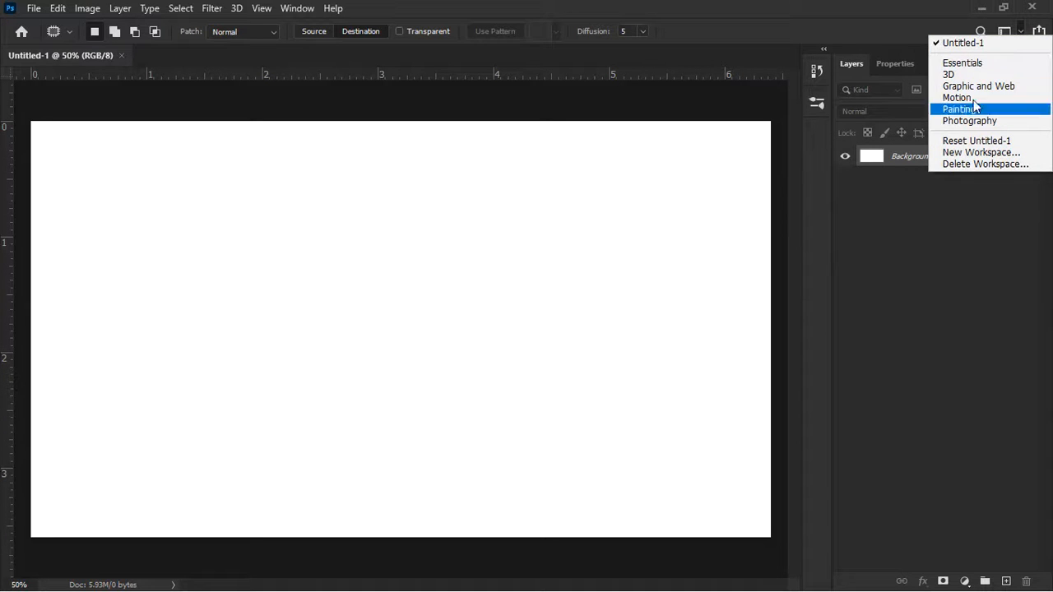
{"action": "left_click", "coordinate": [979, 141]}
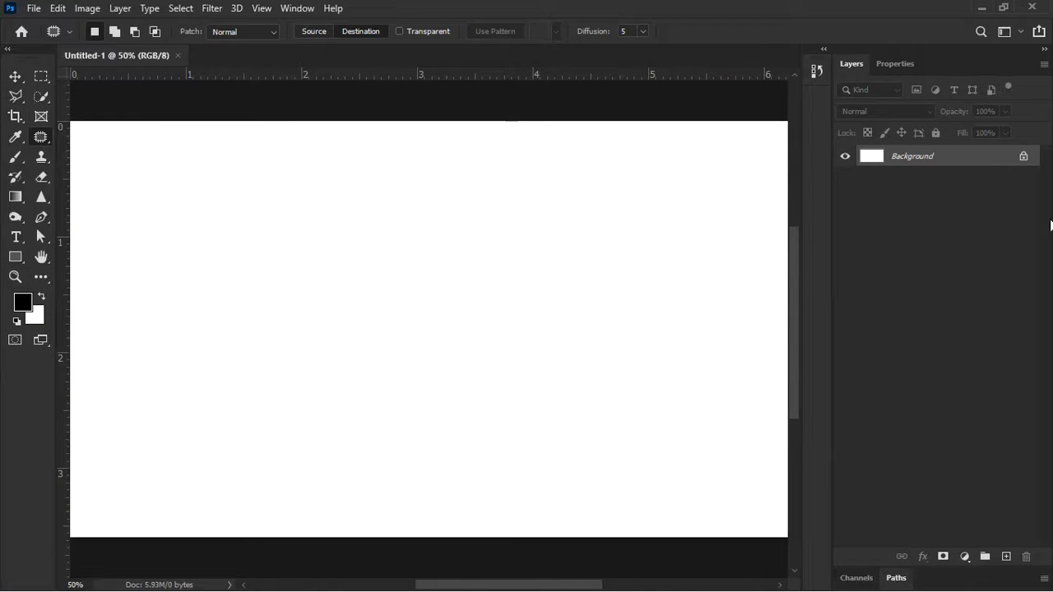
{"action": "left_click", "coordinate": [1023, 156]}
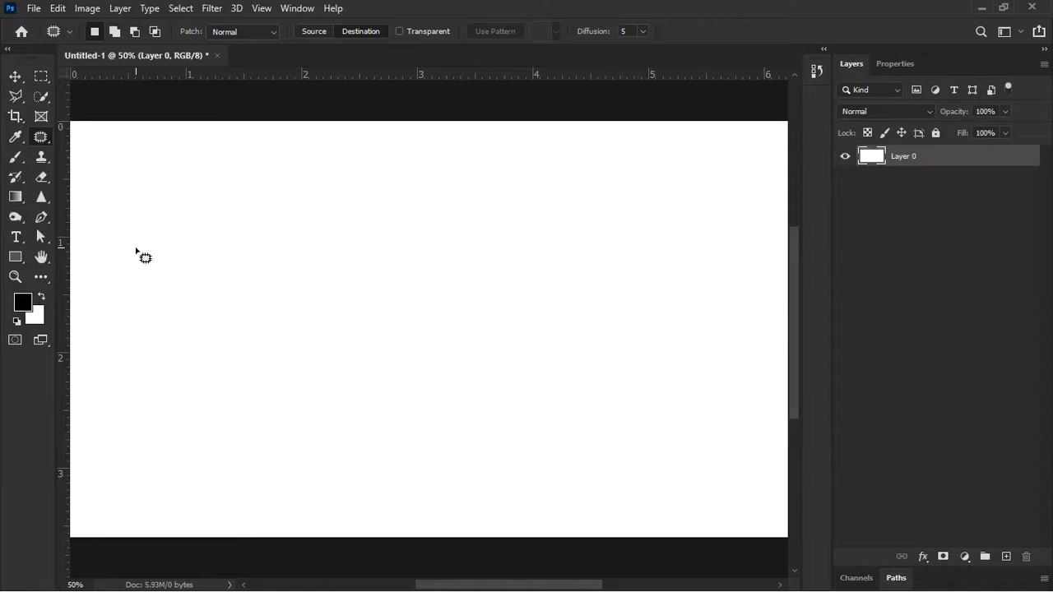
Step: Look in the computer's Desktop folder for the portrait photo, then leave File Explorer
{"action": "key", "text": "super+e"}
{"action": "left_click", "coordinate": [263, 174]}
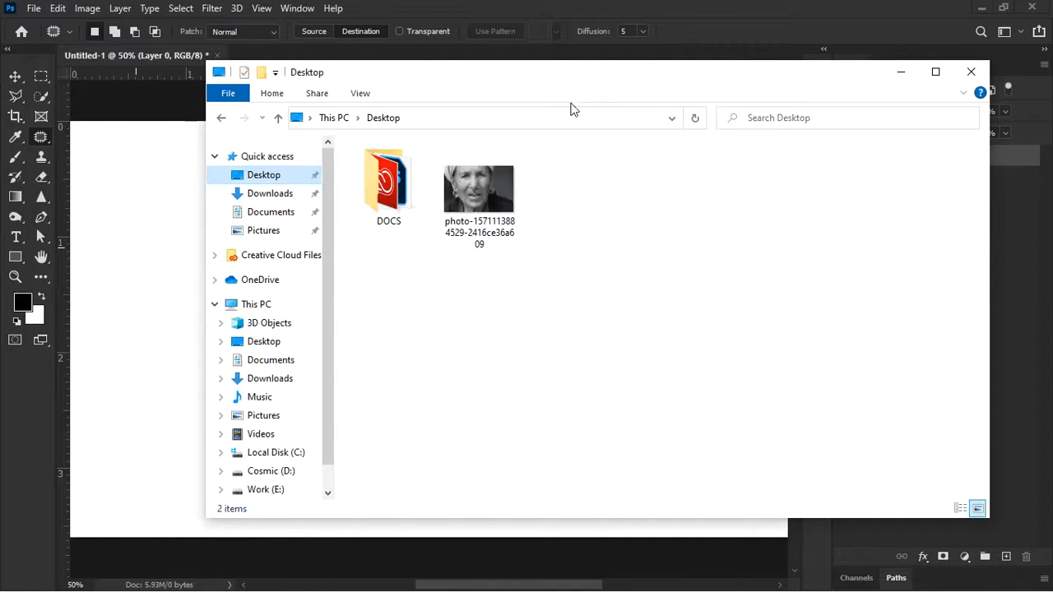
{"action": "left_click_drag", "start_coordinate": [581, 85], "coordinate": [503, 103]}
{"action": "left_click", "coordinate": [870, 98]}
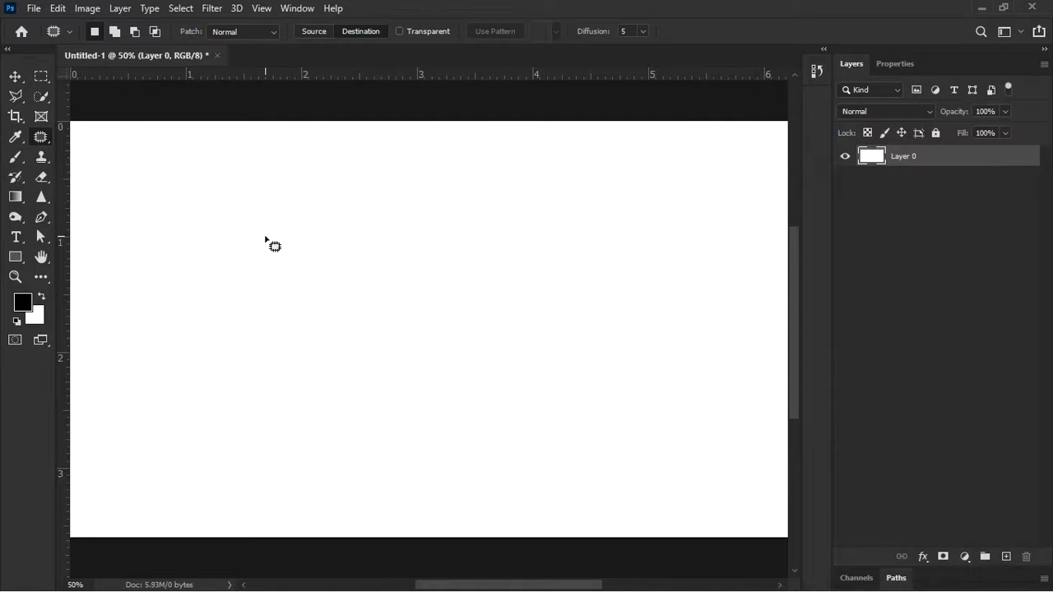
{"action": "left_click", "coordinate": [30, 6]}
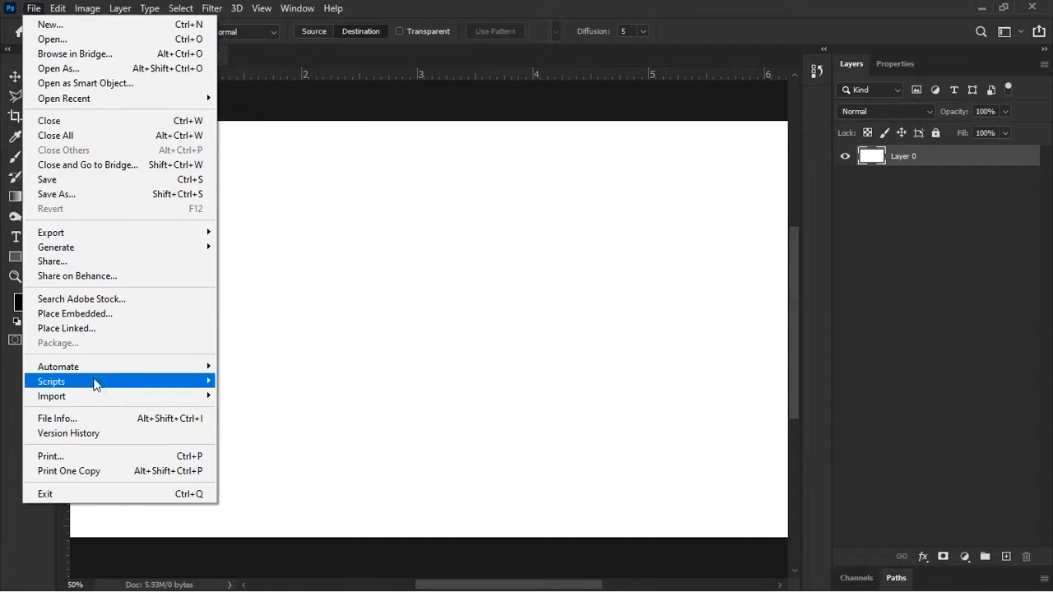
{"action": "mouse_move", "coordinate": [99, 398]}
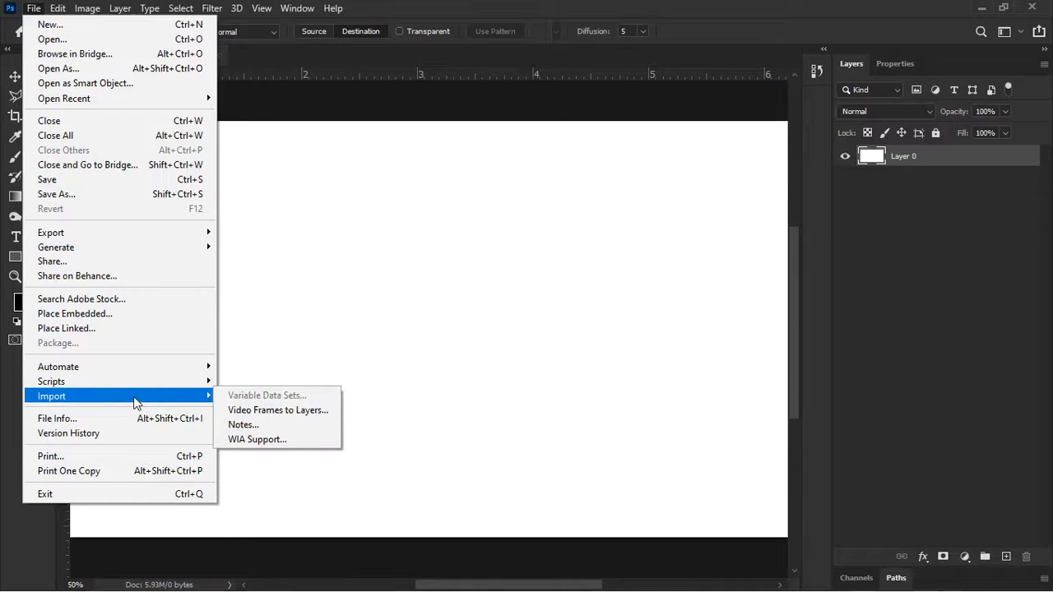
{"action": "left_click", "coordinate": [362, 303]}
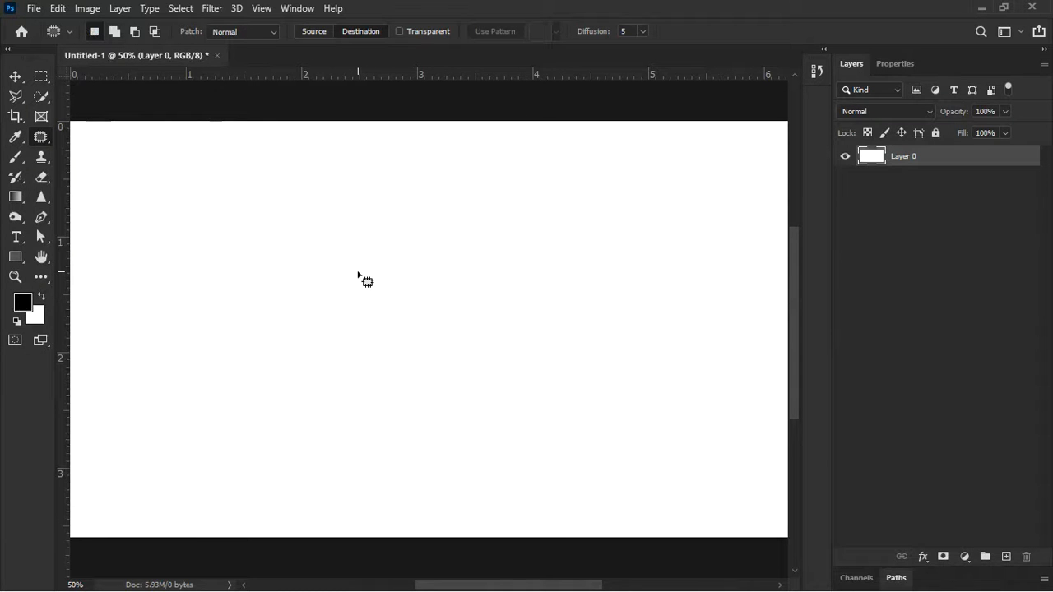
Step: Place the portrait photo from the Desktop folder into the blank document as a new layer
{"action": "key", "text": "super+e"}
{"action": "left_click_drag", "start_coordinate": [515, 110], "coordinate": [801, 105]}
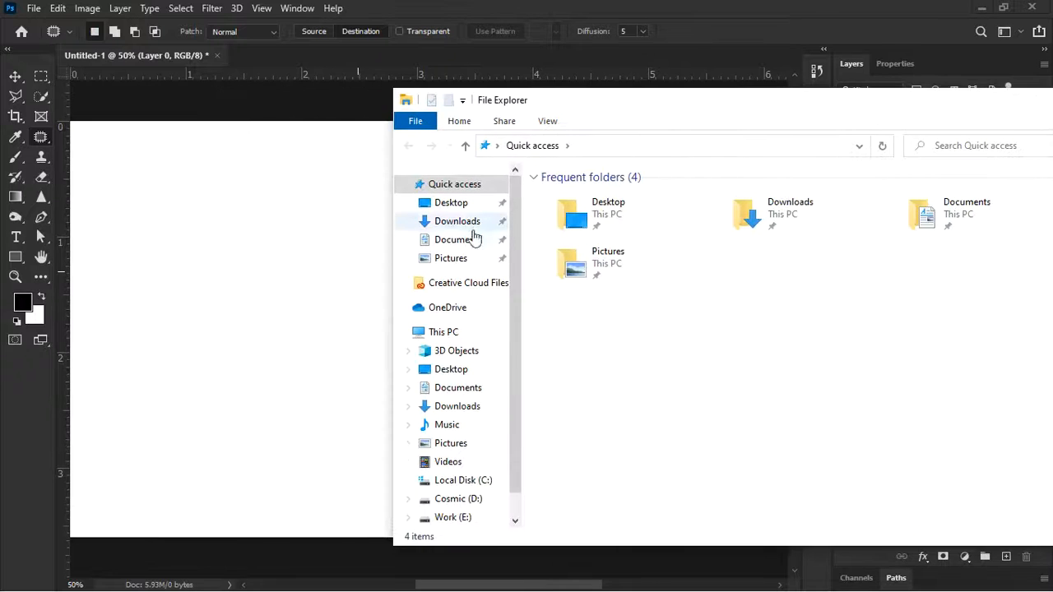
{"action": "left_click", "coordinate": [492, 201]}
{"action": "left_click_drag", "start_coordinate": [737, 105], "coordinate": [811, 94]}
{"action": "left_click_drag", "start_coordinate": [753, 215], "coordinate": [680, 57]}
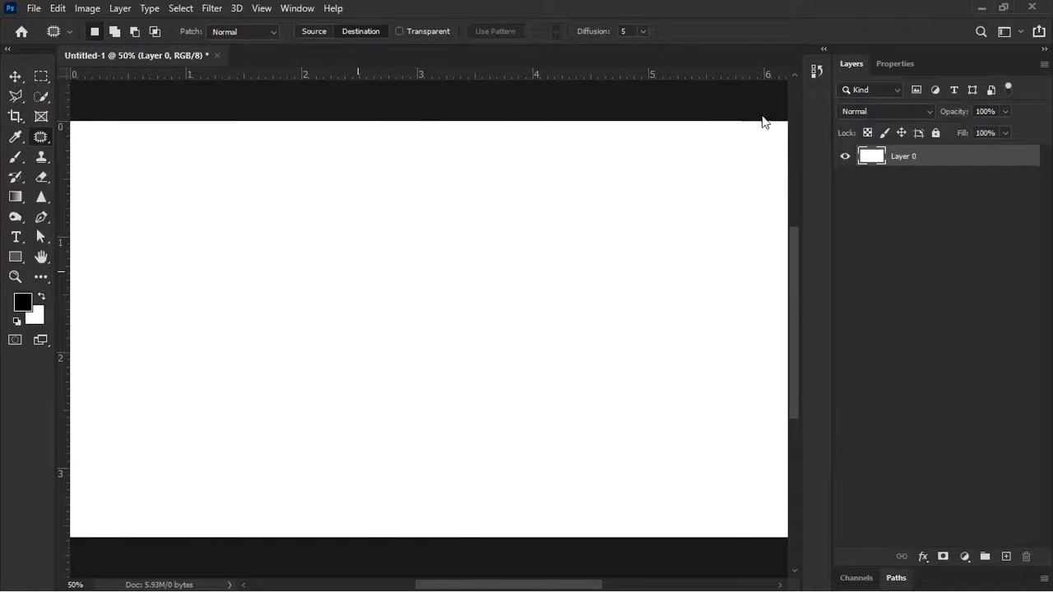
{"action": "left_click_drag", "start_coordinate": [764, 122], "coordinate": [693, 125]}
{"action": "left_click", "coordinate": [728, 33]}
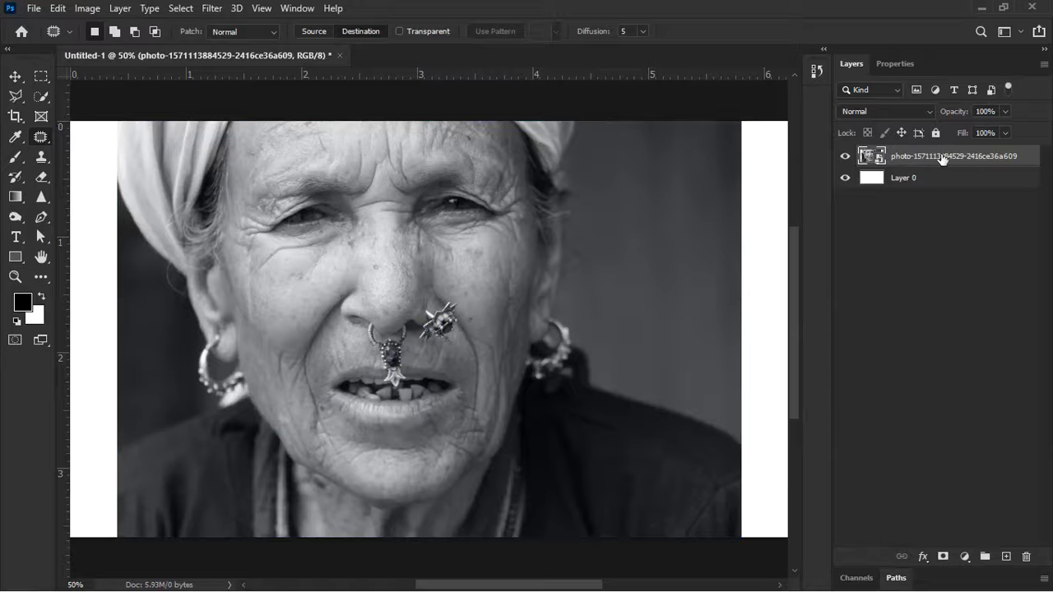
Step: Rasterize the placed portrait photo layer
{"action": "right_click", "coordinate": [942, 157]}
{"action": "left_click", "coordinate": [776, 286]}
{"action": "left_click", "coordinate": [946, 167]}
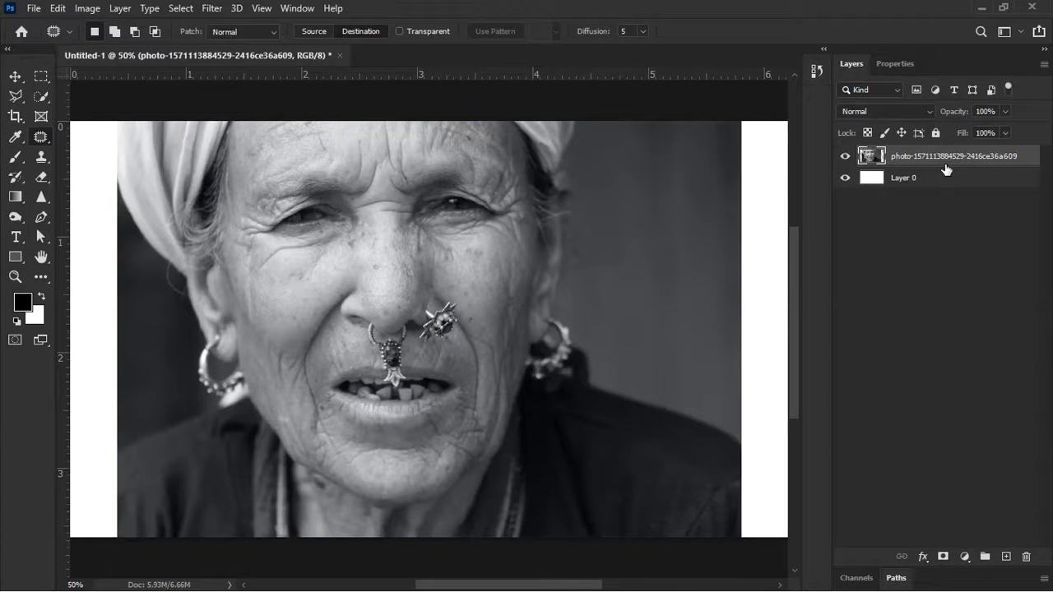
Step: Delete the portrait photo layer from the document with the Move tool active
{"action": "key", "text": "v"}
{"action": "left_click_drag", "start_coordinate": [549, 271], "coordinate": [571, 272]}
{"action": "key", "text": "Delete"}
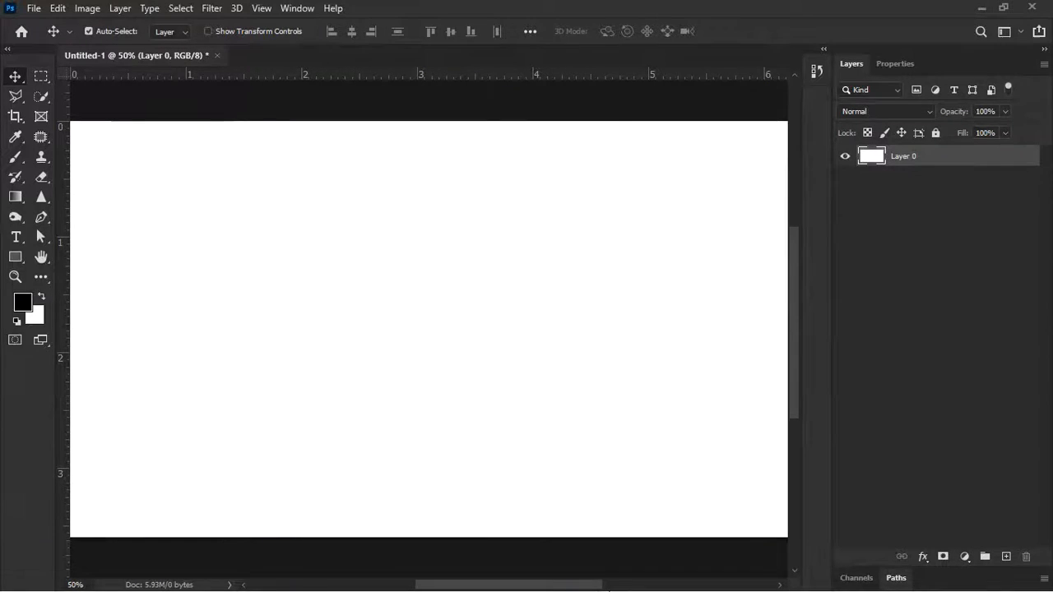
{"action": "left_click", "coordinate": [609, 590]}
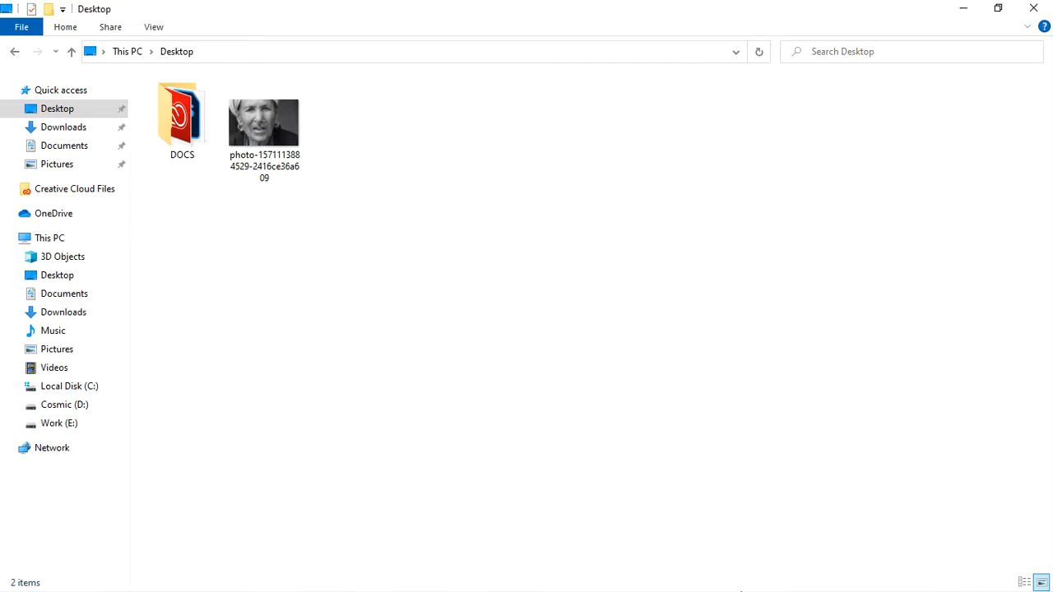
{"action": "key", "text": "super"}
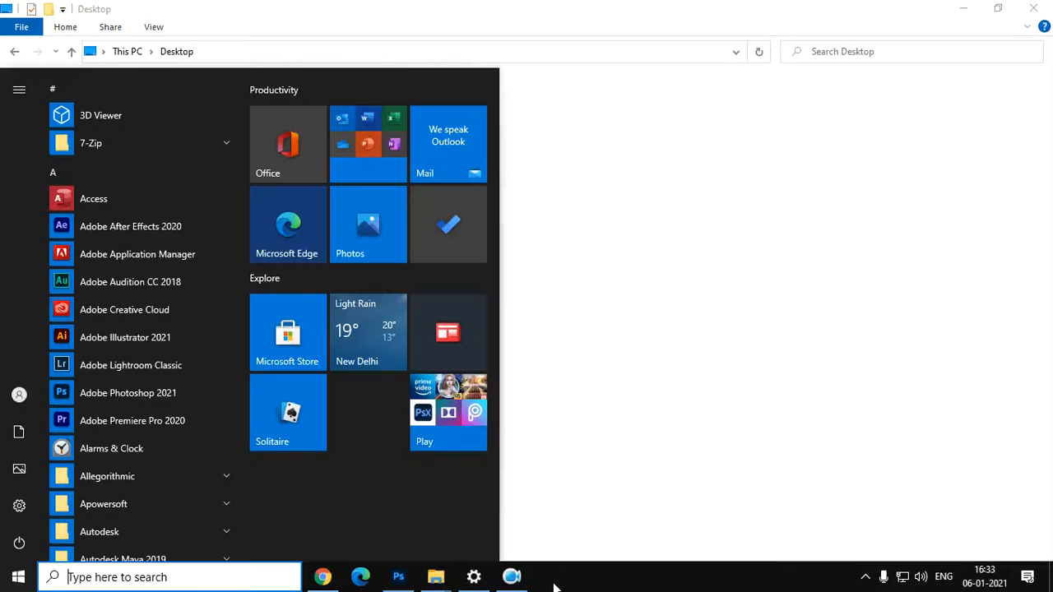
{"action": "left_click", "coordinate": [515, 579]}
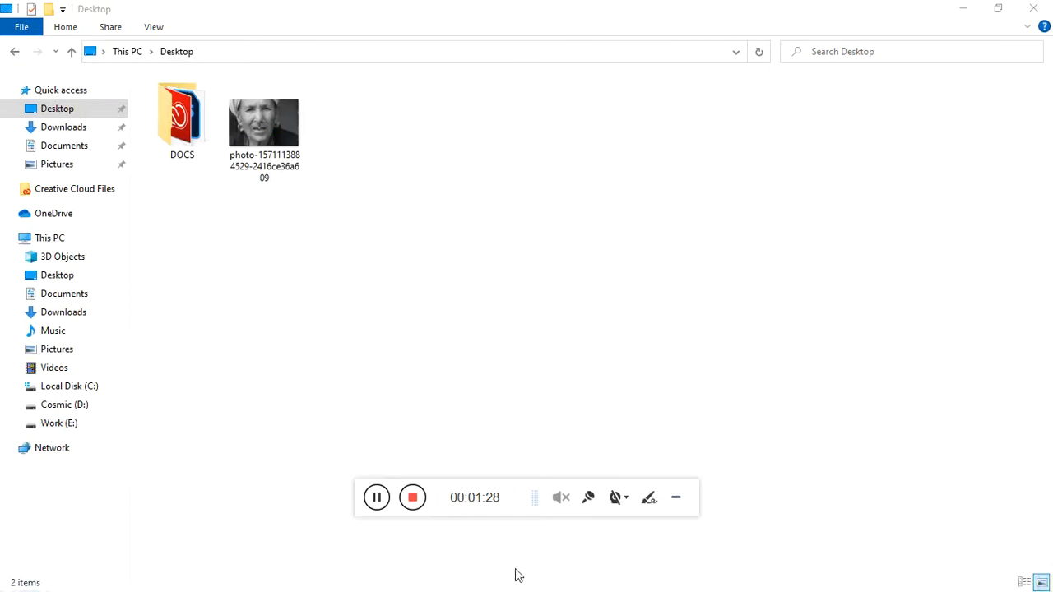
{"action": "left_click", "coordinate": [676, 498]}
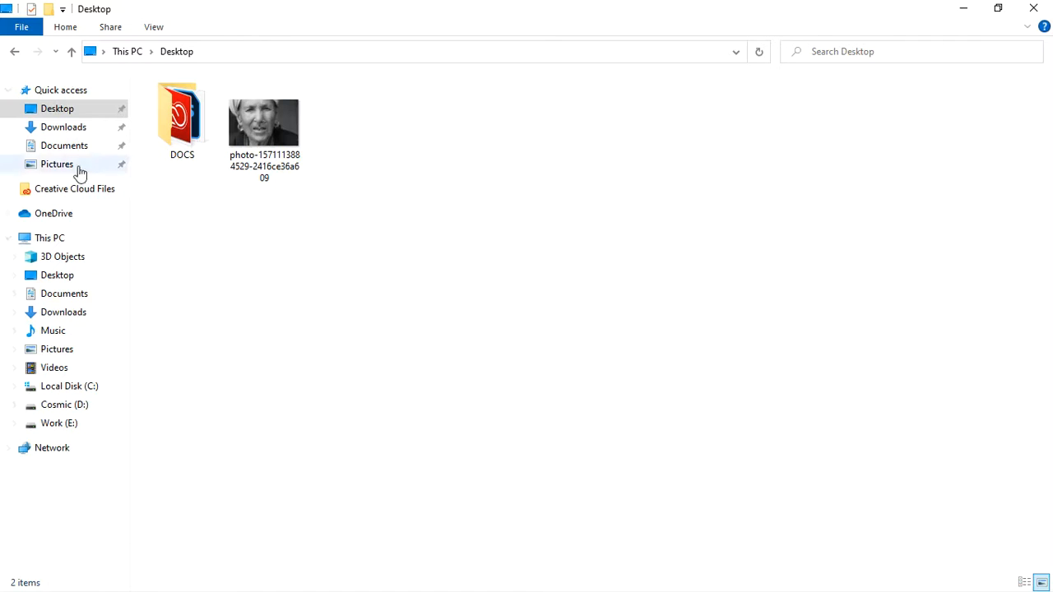
{"action": "left_click", "coordinate": [68, 110]}
Step: Switch back to Photoshop and close the Untitled-1 document without saving it
{"action": "key", "text": "super"}
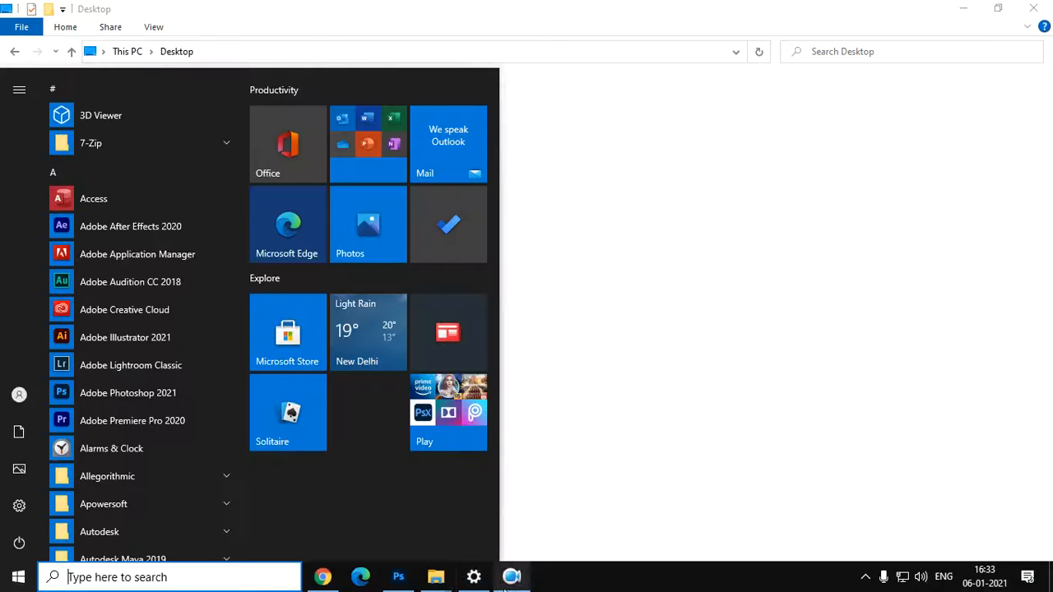
{"action": "left_click", "coordinate": [397, 581]}
{"action": "left_click", "coordinate": [218, 55]}
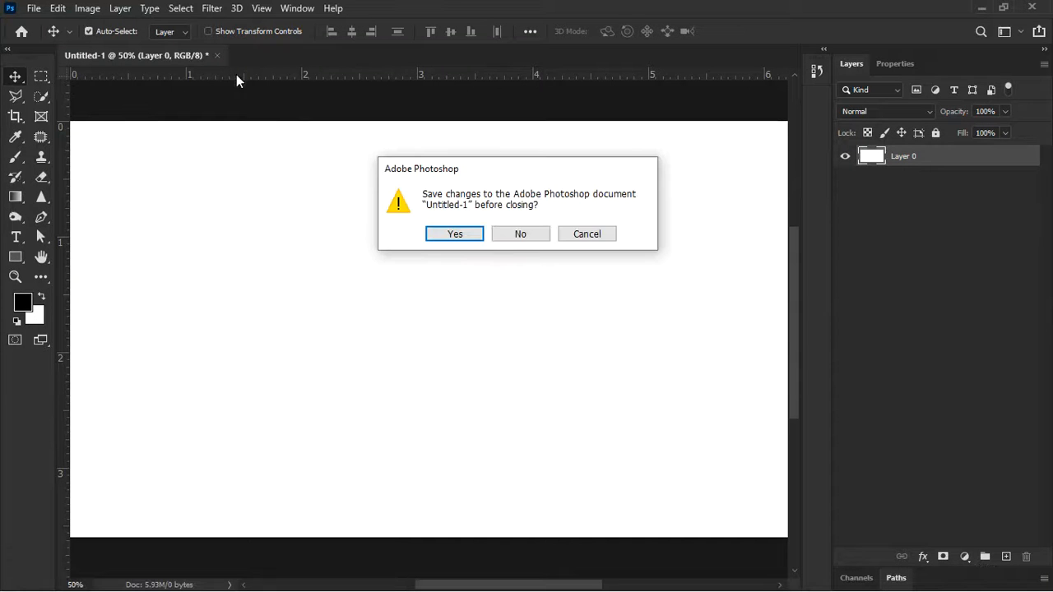
{"action": "left_click", "coordinate": [516, 234]}
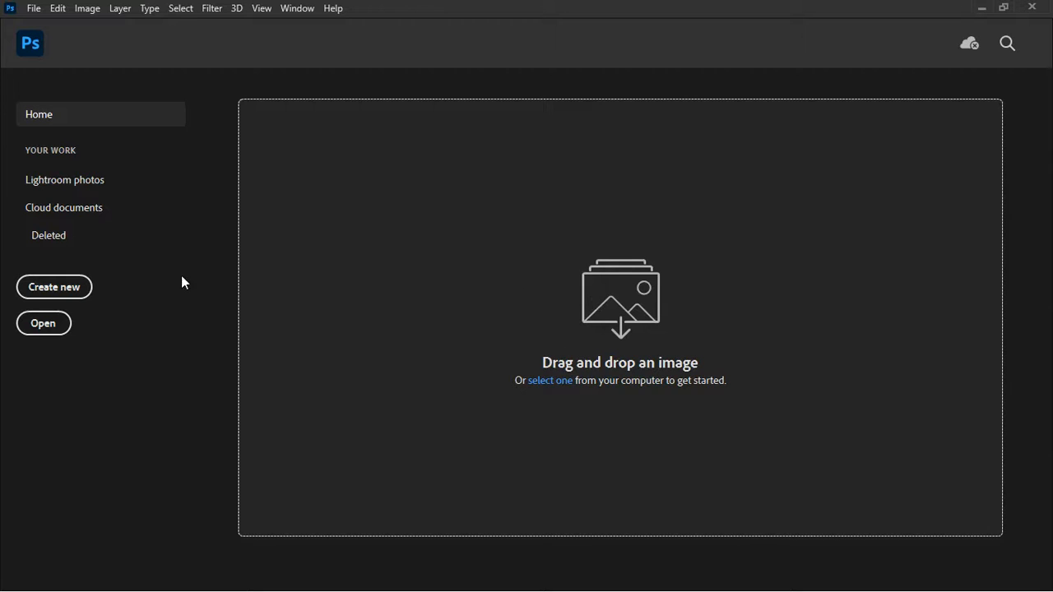
{"action": "left_click", "coordinate": [41, 323]}
{"action": "left_click", "coordinate": [429, 192]}
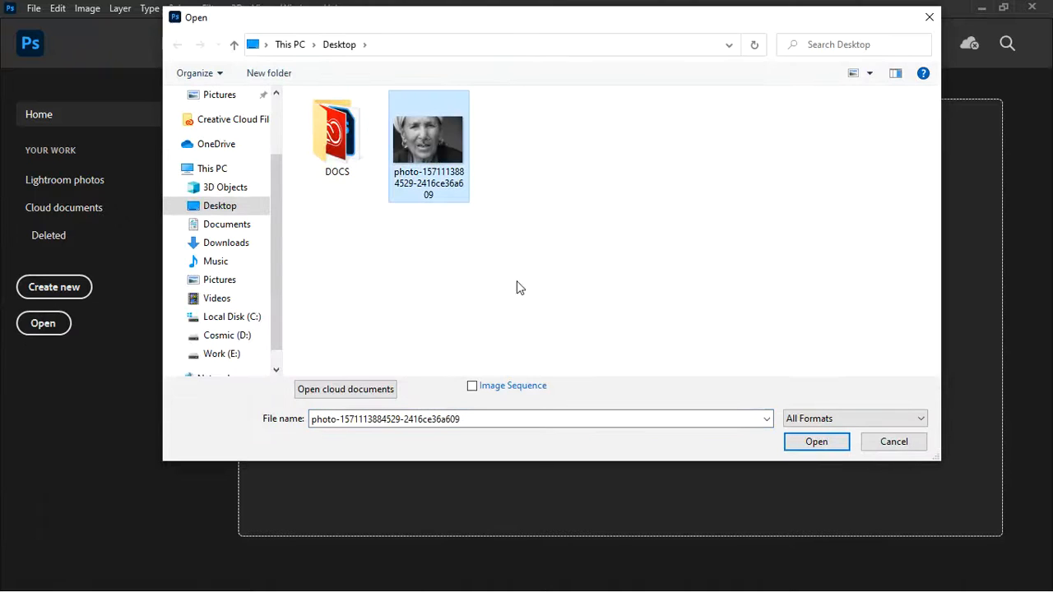
{"action": "left_click", "coordinate": [816, 442]}
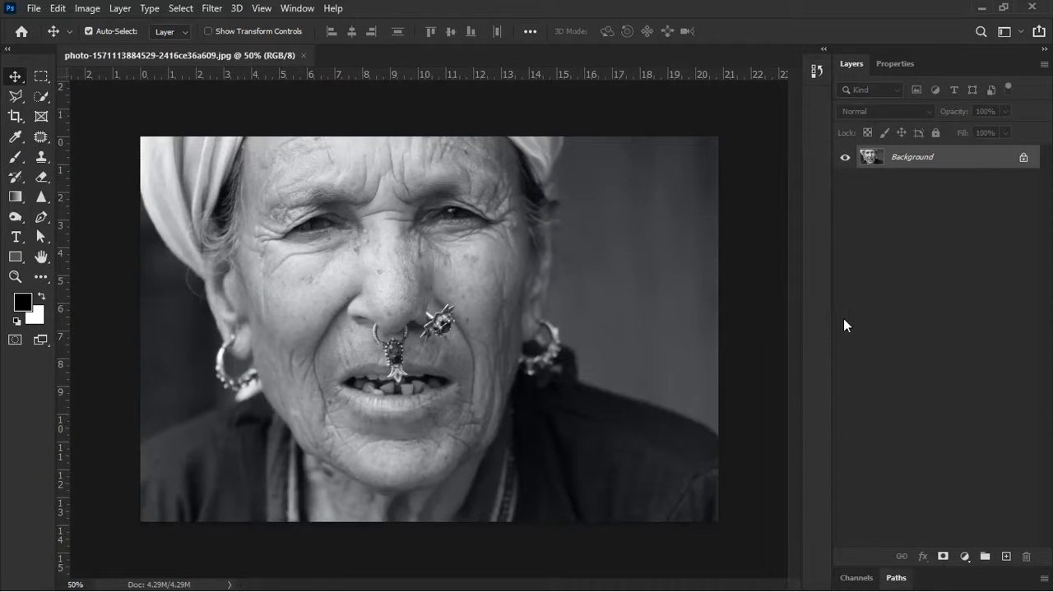
{"action": "left_click", "coordinate": [1024, 159]}
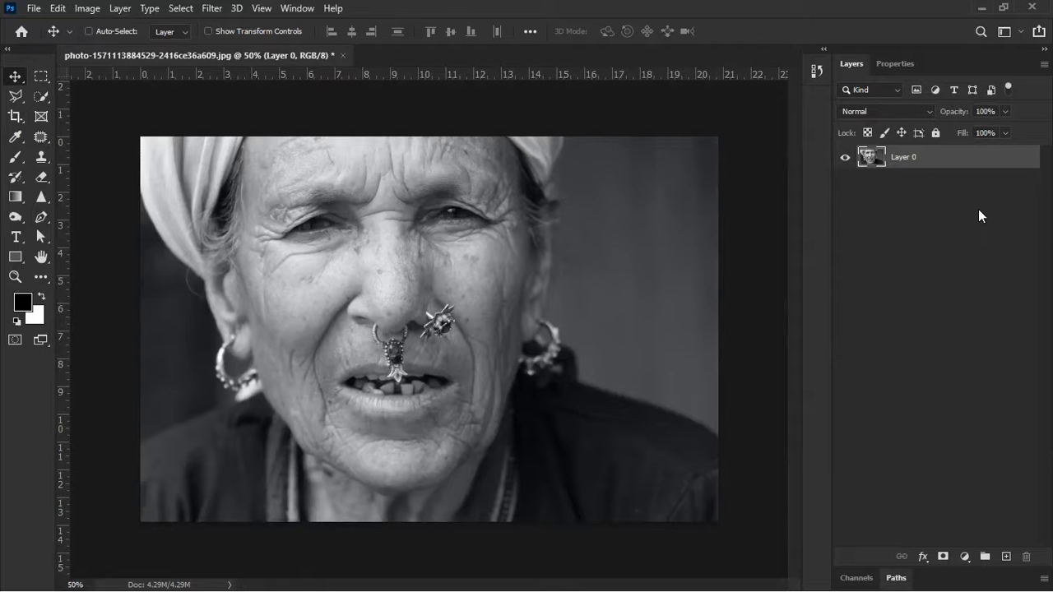
Step: Duplicate the portrait layer and hide the original Layer 0 beneath the copy
{"action": "key", "text": "ctrl+j"}
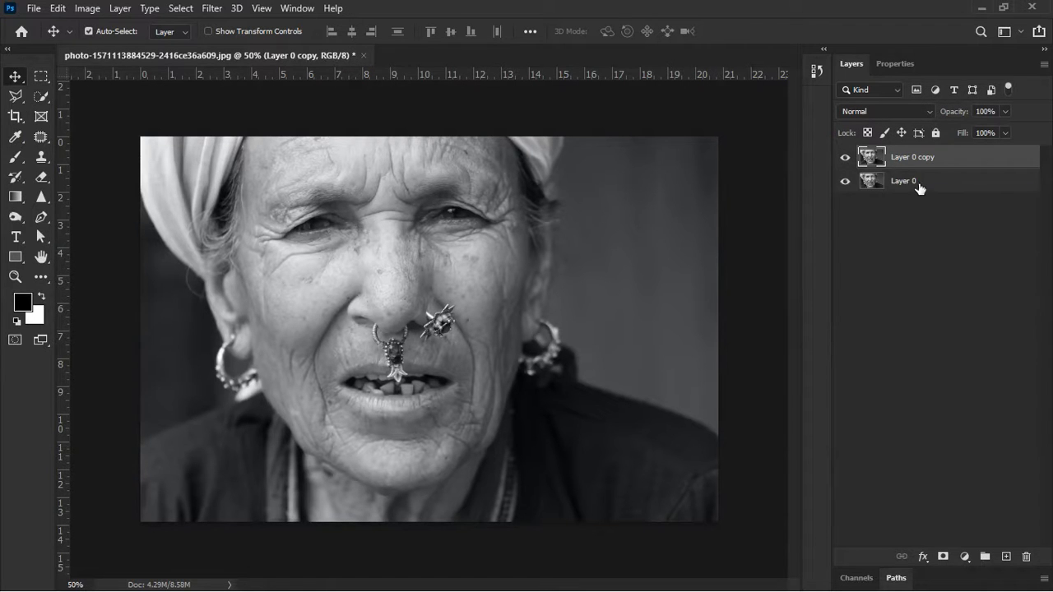
{"action": "left_click", "coordinate": [918, 186]}
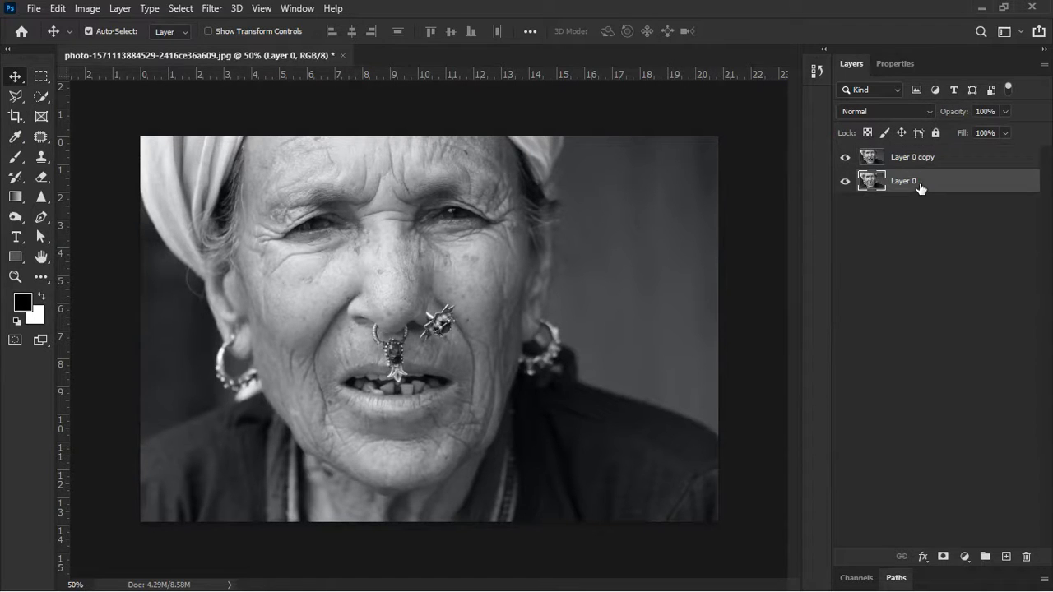
{"action": "left_click", "coordinate": [844, 181]}
Step: Choose the Healing Brush Tool and make the Layer 0 copy layer active for retouching
{"action": "scroll", "coordinate": [381, 291], "scroll_direction": "up", "scroll_amount": 3}
{"action": "scroll", "coordinate": [400, 301], "scroll_direction": "down", "scroll_amount": 1}
{"action": "scroll", "coordinate": [390, 233], "scroll_direction": "up", "scroll_amount": 1}
{"action": "scroll", "coordinate": [353, 228], "scroll_direction": "left", "scroll_amount": 3}
{"action": "scroll", "coordinate": [239, 163], "scroll_direction": "right", "scroll_amount": 1}
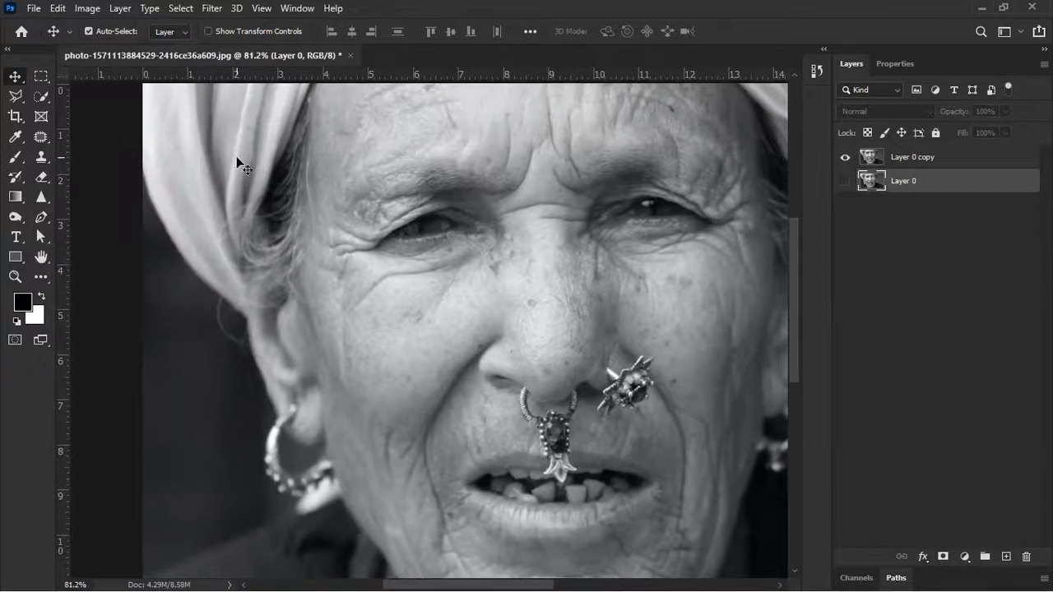
{"action": "left_click", "coordinate": [41, 177]}
{"action": "left_click", "coordinate": [42, 140]}
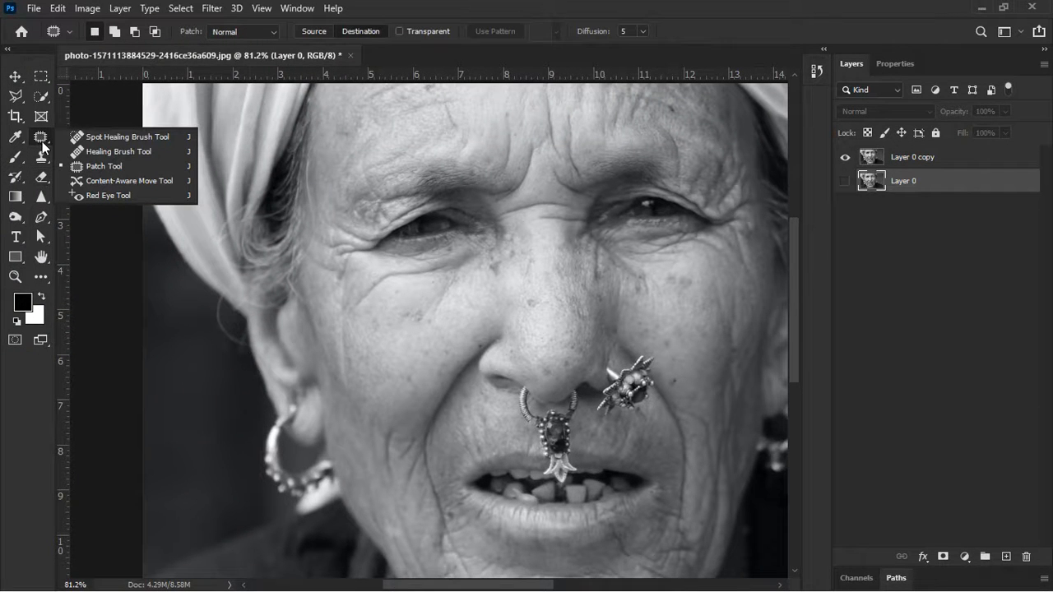
{"action": "left_click", "coordinate": [150, 152]}
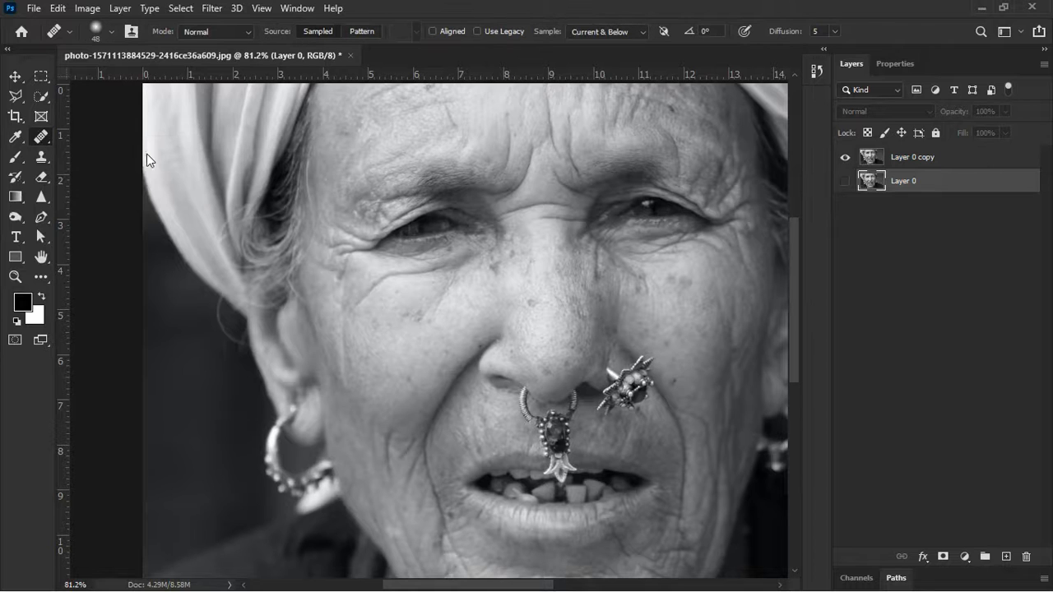
{"action": "left_click", "coordinate": [964, 161]}
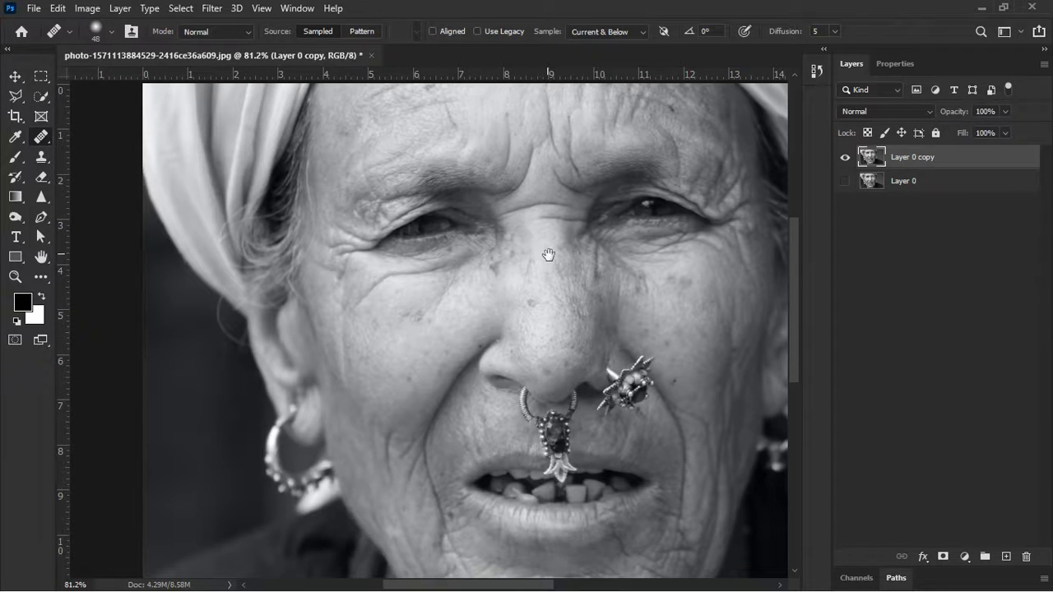
Step: Examine the forehead wrinkles and the skin spots around the nose of the portrait up close
{"action": "left_click_drag", "start_coordinate": [521, 236], "coordinate": [512, 350]}
{"action": "mouse_move", "coordinate": [453, 248]}
{"action": "left_mouse_down"}
{"action": "mouse_move", "coordinate": [471, 253]}
{"action": "mouse_move", "coordinate": [417, 255]}
{"action": "left_mouse_up"}
{"action": "scroll", "coordinate": [461, 251], "scroll_direction": "up", "scroll_amount": 5}
{"action": "scroll", "coordinate": [452, 251], "scroll_direction": "up", "scroll_amount": 5}
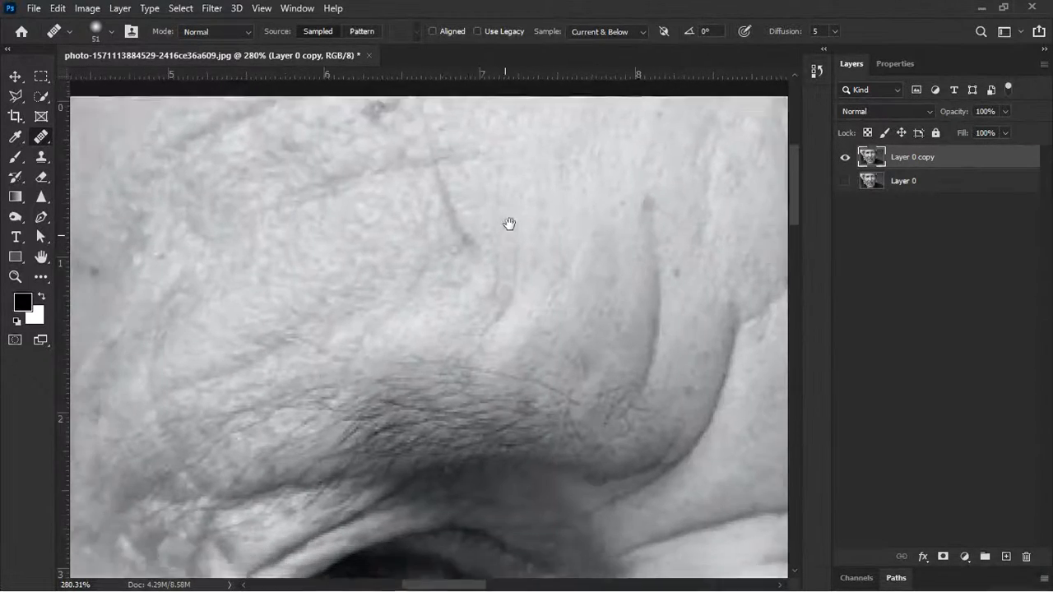
{"action": "mouse_move", "coordinate": [509, 224]}
{"action": "left_mouse_down"}
{"action": "mouse_move", "coordinate": [587, 172]}
{"action": "mouse_move", "coordinate": [461, 176]}
{"action": "mouse_move", "coordinate": [435, 254]}
{"action": "mouse_move", "coordinate": [508, 208]}
{"action": "left_mouse_up"}
{"action": "scroll", "coordinate": [529, 245], "scroll_direction": "down", "scroll_amount": 10}
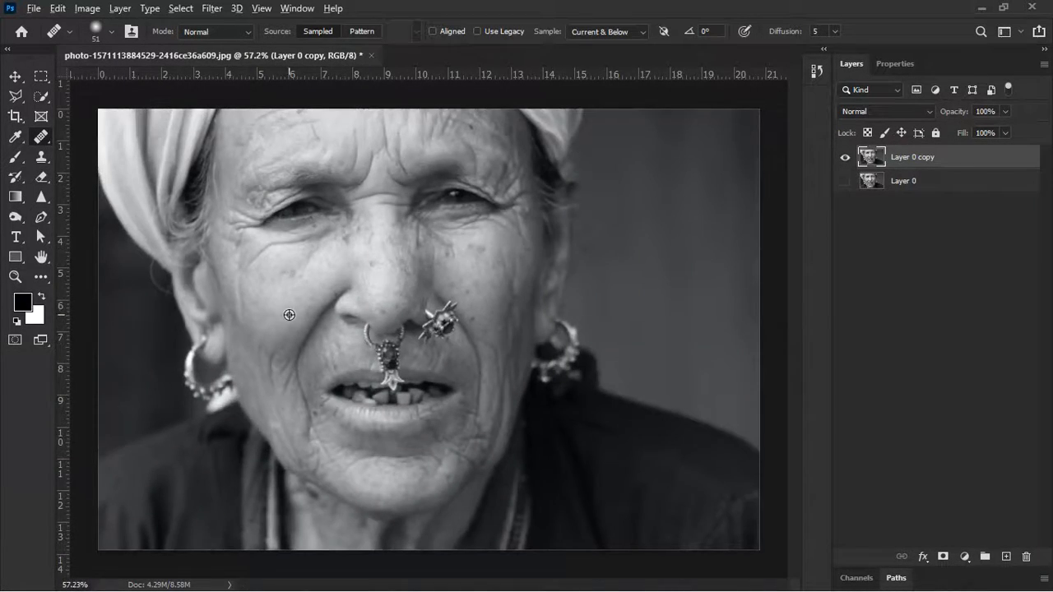
{"action": "scroll", "coordinate": [317, 282], "scroll_direction": "up", "scroll_amount": 5}
{"action": "scroll", "coordinate": [405, 281], "scroll_direction": "up", "scroll_amount": 4}
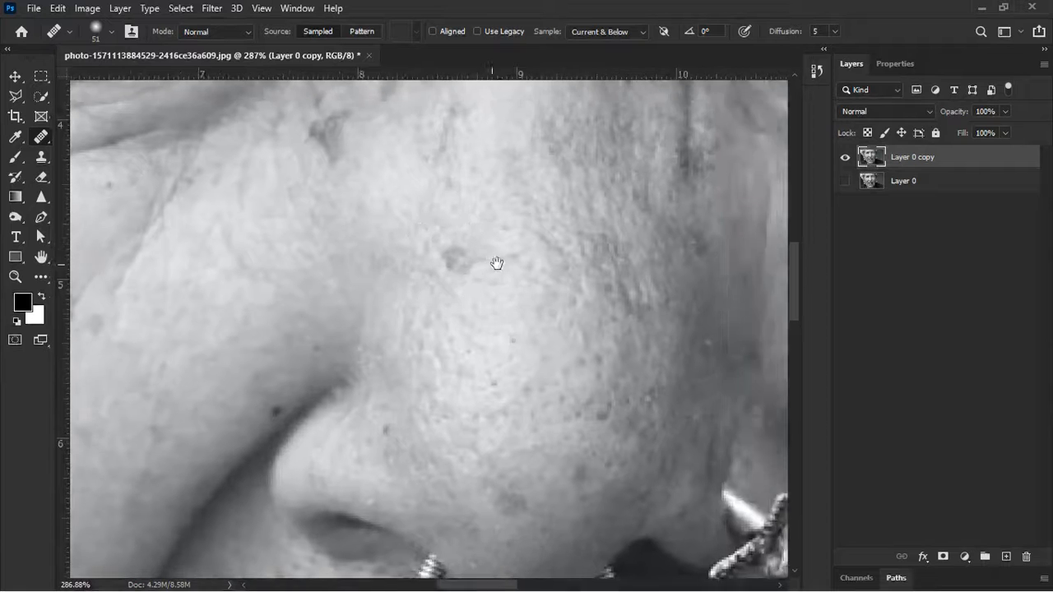
{"action": "scroll", "coordinate": [503, 276], "scroll_direction": "down", "scroll_amount": 1}
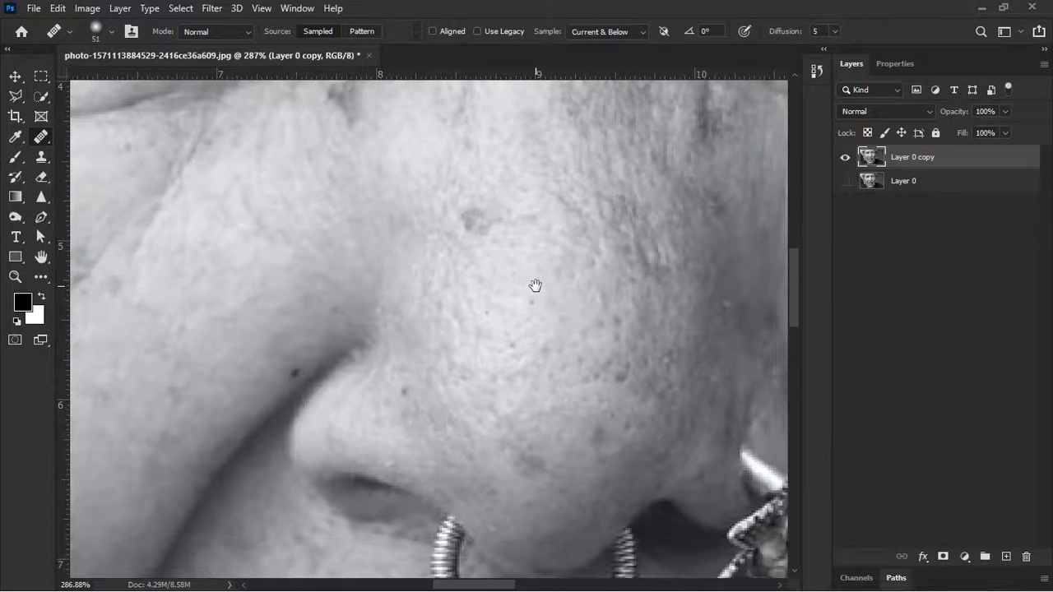
Step: Try healing the dark spot on the side of the nose with skin sampled just below it
{"action": "scroll", "coordinate": [548, 322], "scroll_direction": "up", "scroll_amount": 3}
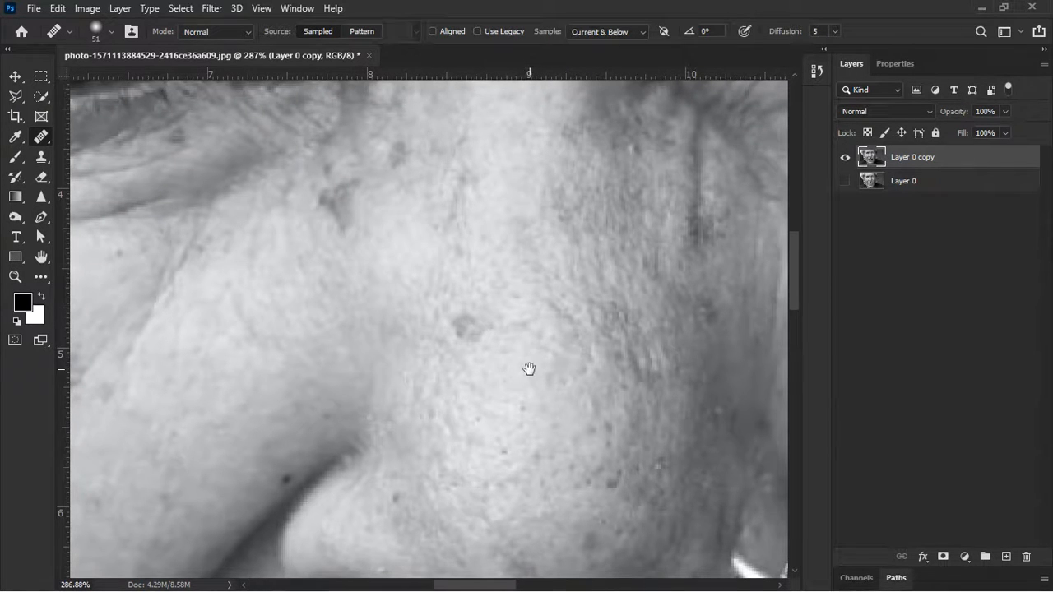
{"action": "scroll", "coordinate": [529, 369], "scroll_direction": "down", "scroll_amount": 1}
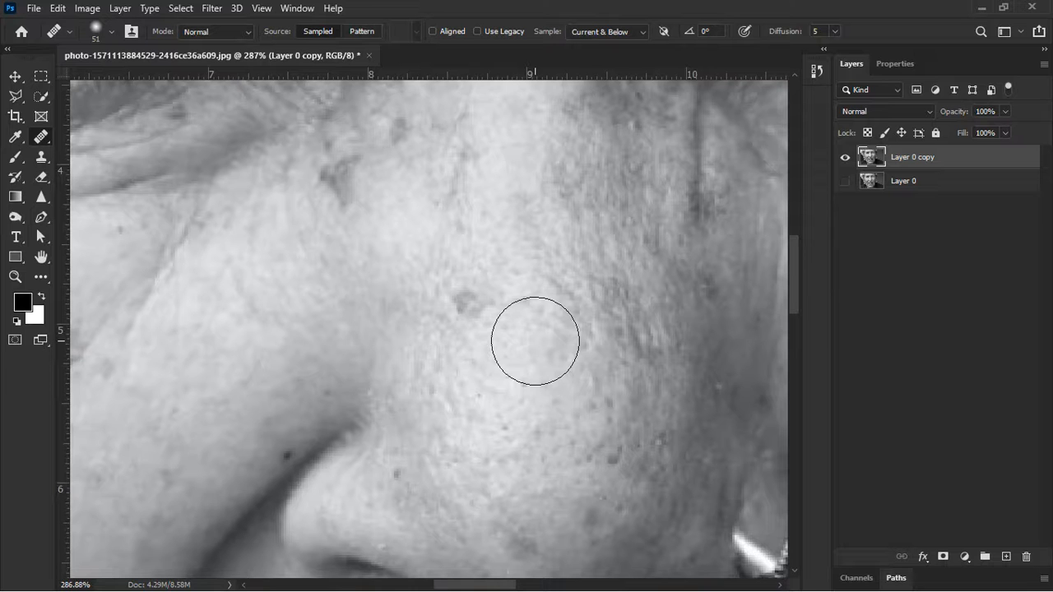
{"action": "left_click_drag", "start_coordinate": [501, 352], "coordinate": [583, 285]}
{"action": "scroll", "coordinate": [519, 291], "scroll_direction": "down", "scroll_amount": 2}
{"action": "scroll", "coordinate": [519, 291], "scroll_direction": "up", "scroll_amount": 1}
{"action": "scroll", "coordinate": [575, 346], "scroll_direction": "up", "scroll_amount": 1}
{"action": "scroll", "coordinate": [333, 336], "scroll_direction": "down", "scroll_amount": 3}
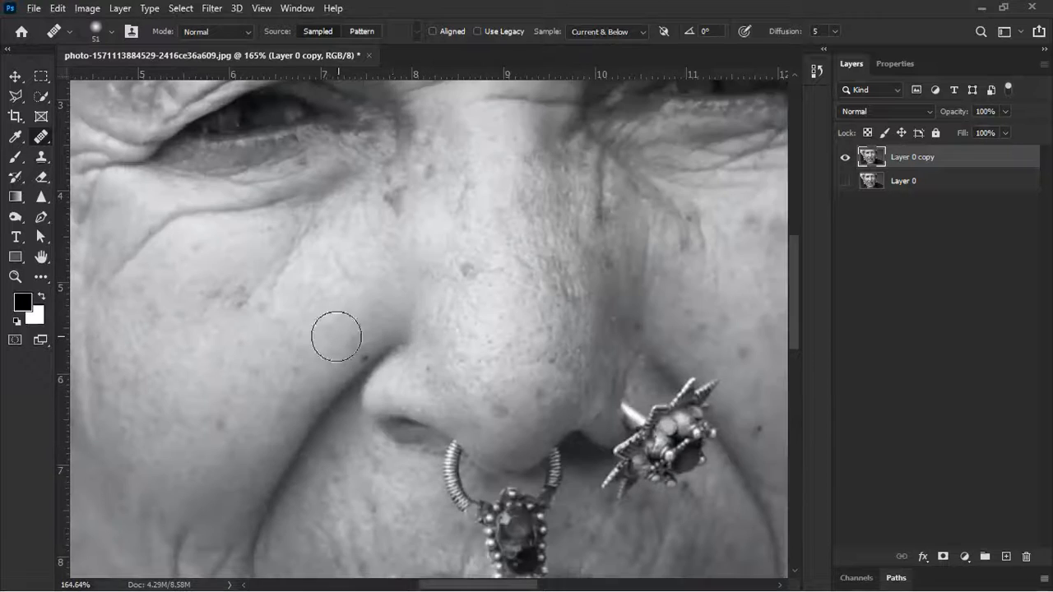
{"action": "left_click_drag", "start_coordinate": [333, 335], "coordinate": [425, 317]}
{"action": "scroll", "coordinate": [489, 285], "scroll_direction": "up", "scroll_amount": 3}
{"action": "mouse_move", "coordinate": [489, 285]}
{"action": "left_mouse_down"}
{"action": "mouse_move", "coordinate": [514, 264]}
{"action": "mouse_move", "coordinate": [544, 287]}
{"action": "left_mouse_up"}
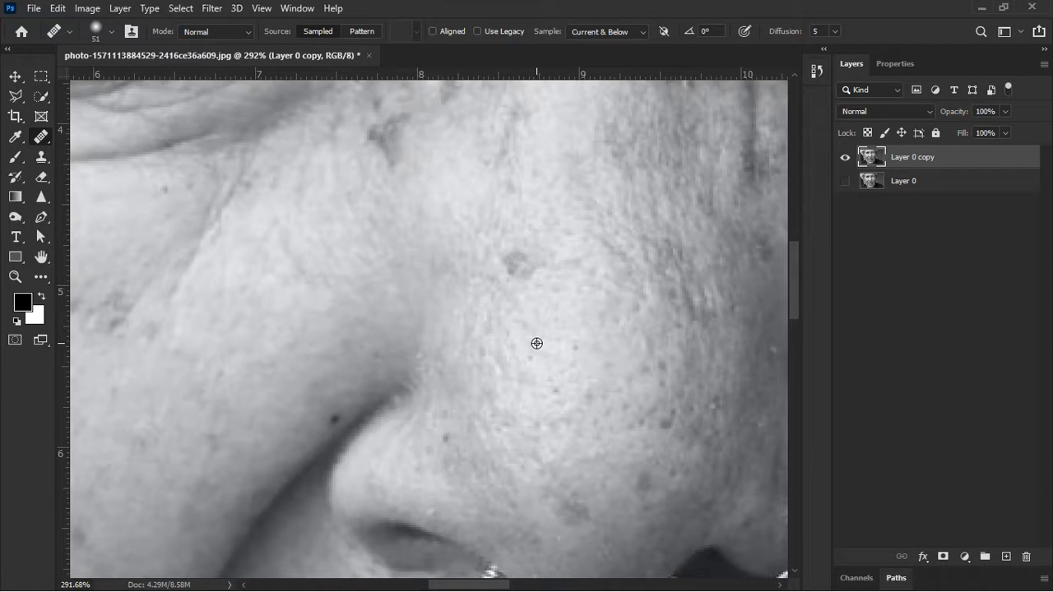
{"action": "left_click", "coordinate": [536, 343], "text": "alt"}
{"action": "left_click", "coordinate": [519, 266]}
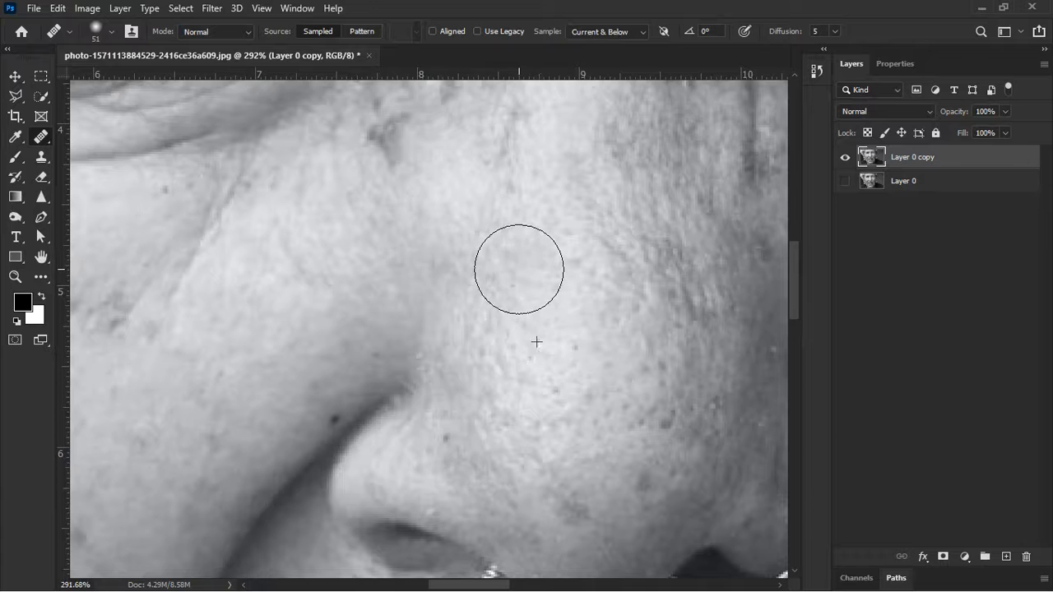
Step: Try a second single-dab repair of the same nose spot using the Healing Brush
{"action": "left_click_drag", "start_coordinate": [511, 316], "coordinate": [524, 301]}
{"action": "scroll", "coordinate": [532, 277], "scroll_direction": "down", "scroll_amount": 5}
{"action": "scroll", "coordinate": [537, 282], "scroll_direction": "up", "scroll_amount": 5}
{"action": "left_click_drag", "start_coordinate": [529, 264], "coordinate": [536, 282]}
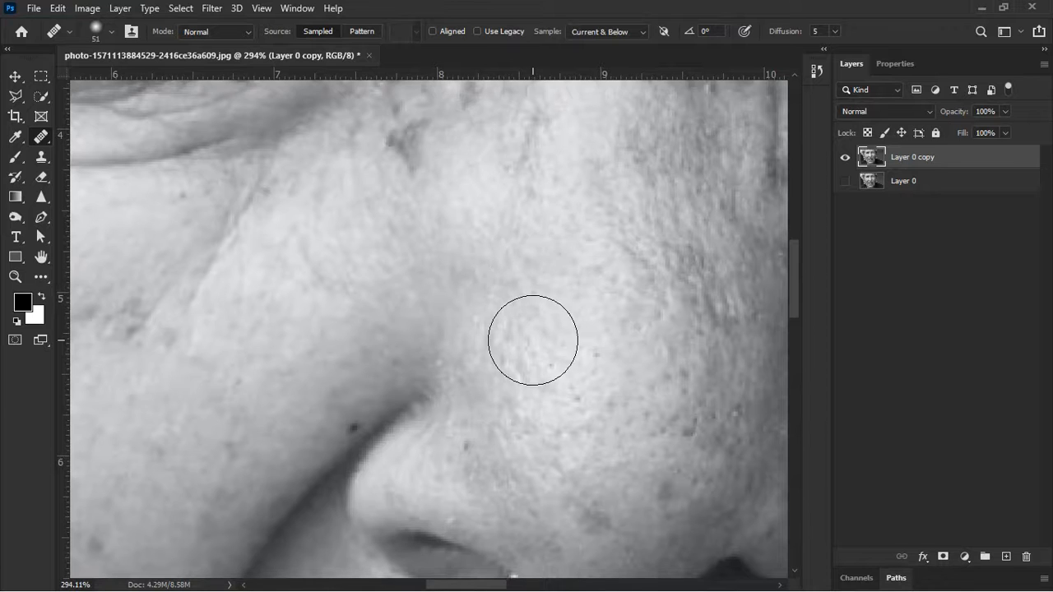
{"action": "left_click_drag", "start_coordinate": [527, 338], "coordinate": [549, 317]}
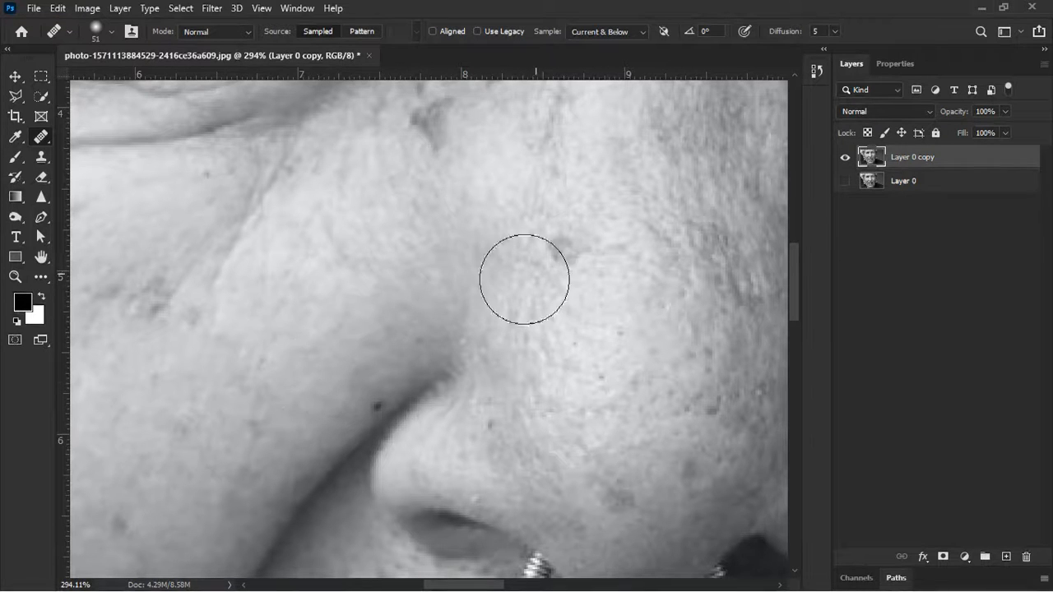
{"action": "left_click", "coordinate": [566, 252]}
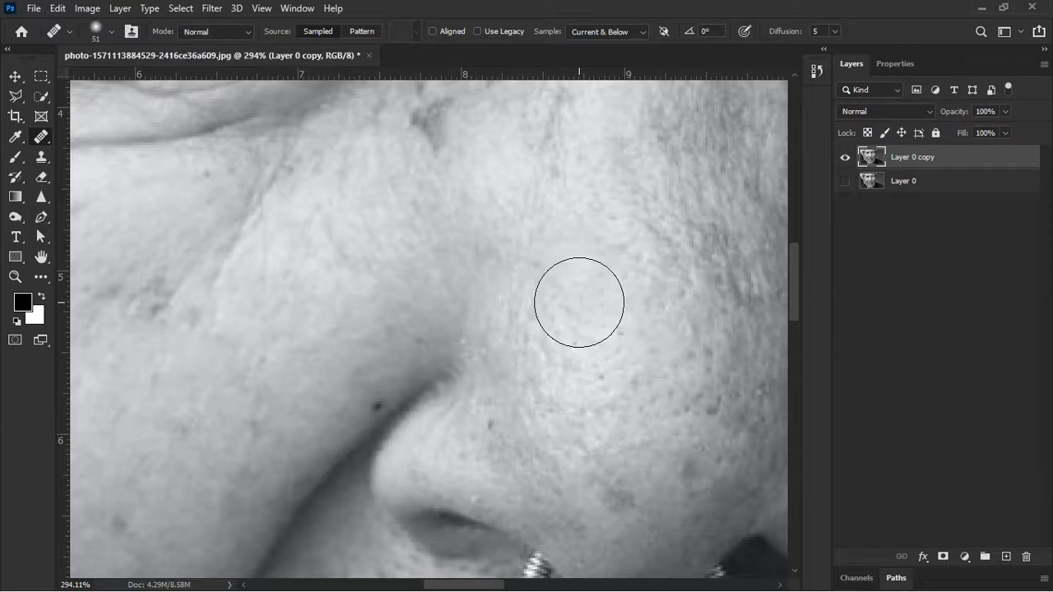
Step: Reduce the Healing Brush size to 22 for working on the forehead wrinkles above the nose
{"action": "scroll", "coordinate": [541, 310], "scroll_direction": "down", "scroll_amount": 3}
{"action": "scroll", "coordinate": [576, 337], "scroll_direction": "up", "scroll_amount": 2}
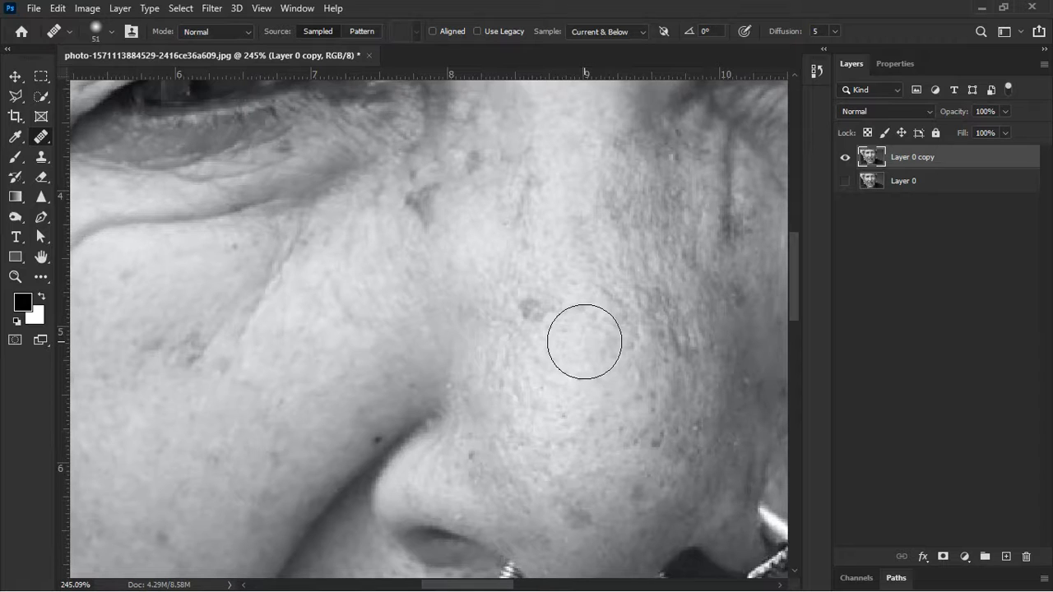
{"action": "key", "text": "space"}
{"action": "left_click_drag", "start_coordinate": [526, 379], "coordinate": [604, 302]}
{"action": "mouse_move", "coordinate": [365, 418]}
{"action": "left_mouse_down"}
{"action": "mouse_move", "coordinate": [464, 288]}
{"action": "mouse_move", "coordinate": [515, 367]}
{"action": "mouse_move", "coordinate": [365, 393]}
{"action": "mouse_move", "coordinate": [477, 397]}
{"action": "mouse_move", "coordinate": [497, 366]}
{"action": "mouse_move", "coordinate": [526, 454]}
{"action": "mouse_move", "coordinate": [531, 338]}
{"action": "left_mouse_up"}
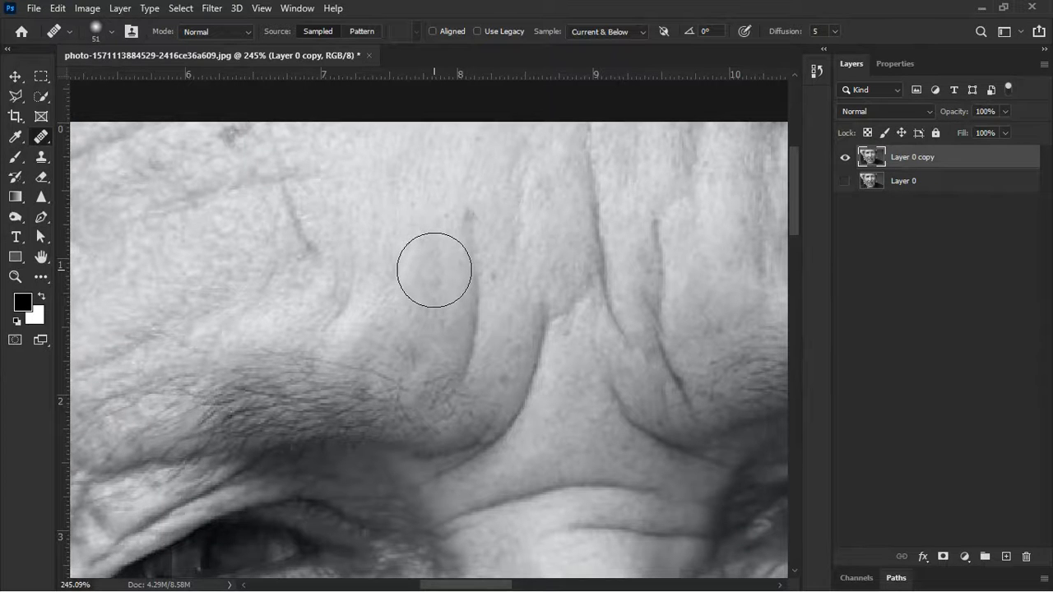
{"action": "scroll", "coordinate": [508, 325], "scroll_direction": "up", "scroll_amount": 3}
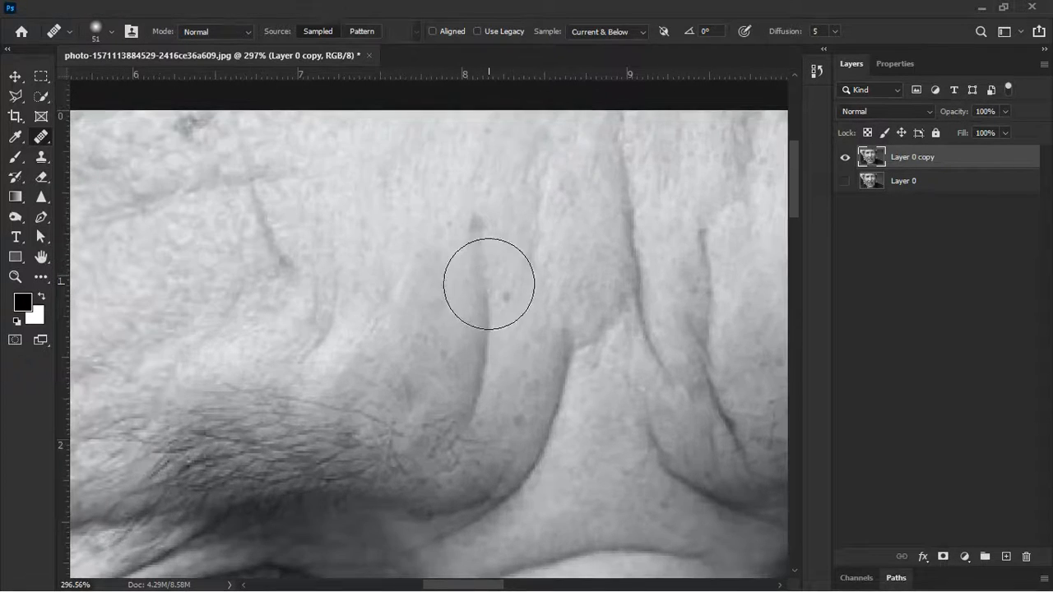
{"action": "right_click", "coordinate": [489, 283], "text": "alt"}
{"action": "left_click_drag", "start_coordinate": [470, 321], "coordinate": [447, 275]}
{"action": "left_click_drag", "start_coordinate": [470, 315], "coordinate": [472, 305]}
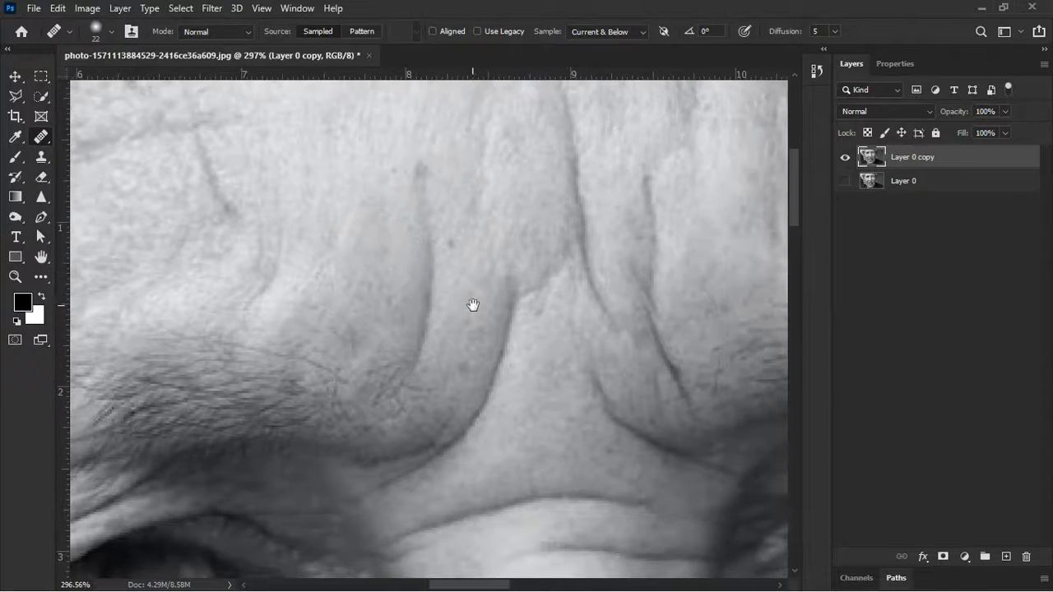
Step: Switch the Healing Brush mode to Replace and back to Normal
{"action": "left_click", "coordinate": [215, 33]}
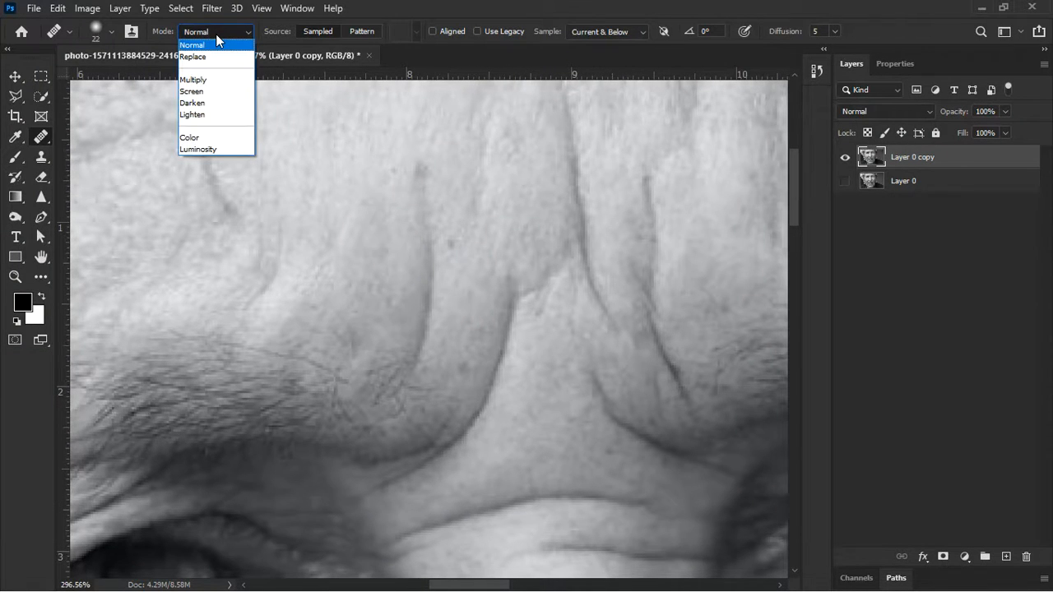
{"action": "left_click", "coordinate": [216, 33]}
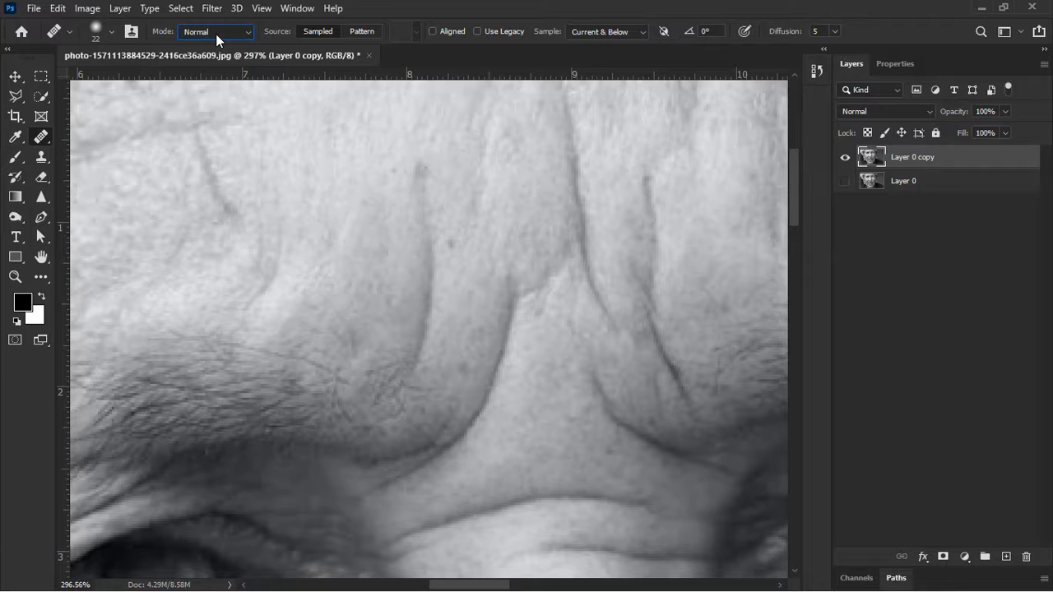
{"action": "left_click", "coordinate": [216, 34]}
{"action": "left_click", "coordinate": [218, 58]}
{"action": "left_click", "coordinate": [221, 35]}
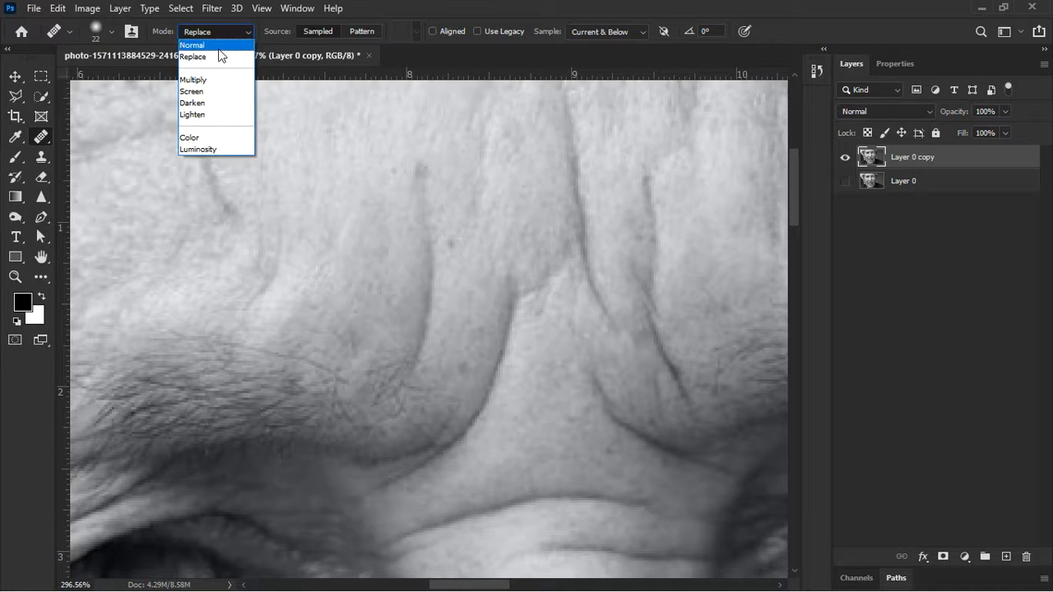
{"action": "left_click", "coordinate": [221, 31]}
{"action": "left_click", "coordinate": [221, 31]}
{"action": "left_click", "coordinate": [228, 46]}
Step: Heal the long vertical forehead wrinkle above the inner eyebrow using smooth skin sampled beside it
{"action": "mouse_move", "coordinate": [439, 235]}
{"action": "left_mouse_down"}
{"action": "mouse_move", "coordinate": [444, 223]}
{"action": "mouse_move", "coordinate": [475, 240]}
{"action": "left_mouse_up"}
{"action": "scroll", "coordinate": [427, 216], "scroll_direction": "up", "scroll_amount": 1}
{"action": "scroll", "coordinate": [428, 216], "scroll_direction": "down", "scroll_amount": 2}
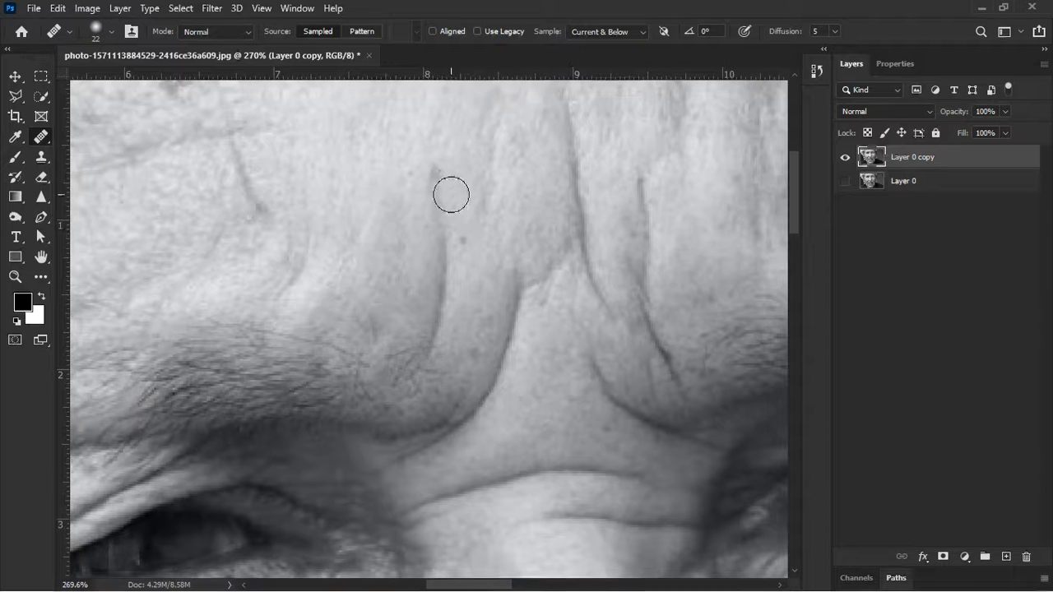
{"action": "left_click_drag", "start_coordinate": [456, 309], "coordinate": [462, 317]}
{"action": "scroll", "coordinate": [422, 231], "scroll_direction": "up", "scroll_amount": 2}
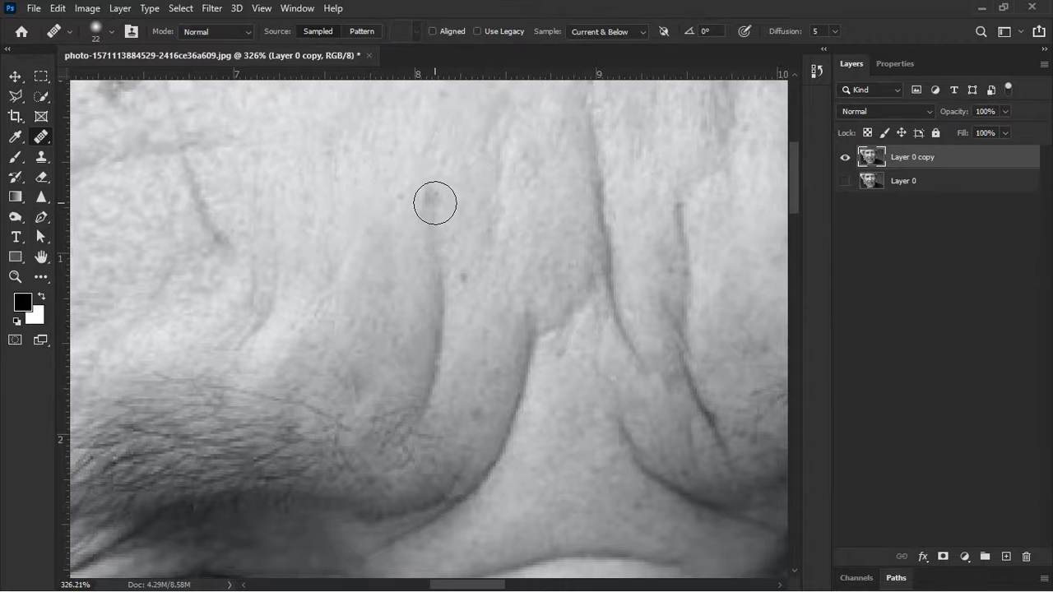
{"action": "left_click_drag", "start_coordinate": [435, 202], "coordinate": [437, 227]}
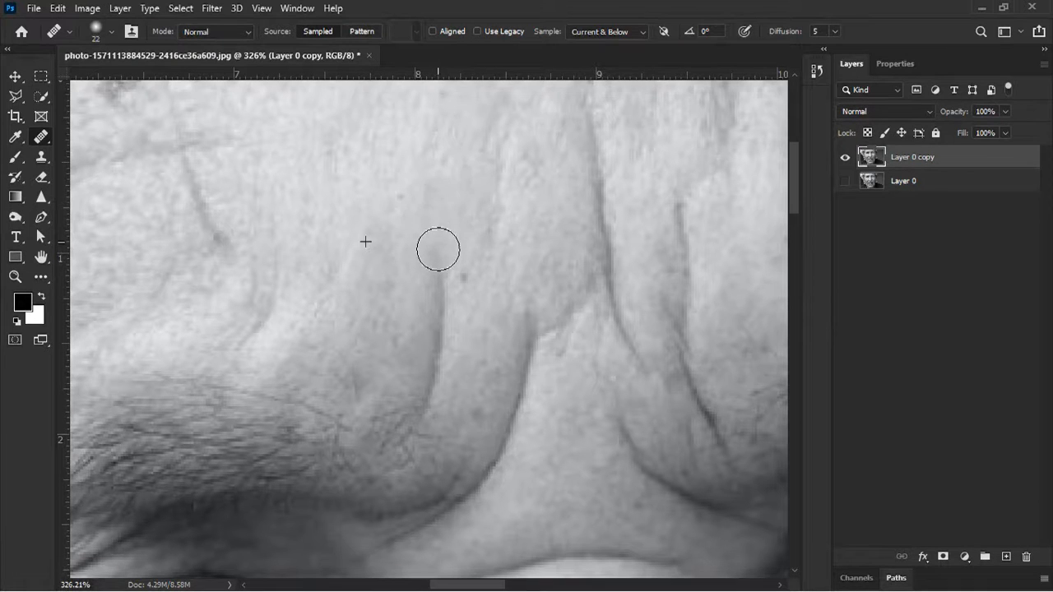
{"action": "left_click_drag", "start_coordinate": [438, 274], "coordinate": [433, 358]}
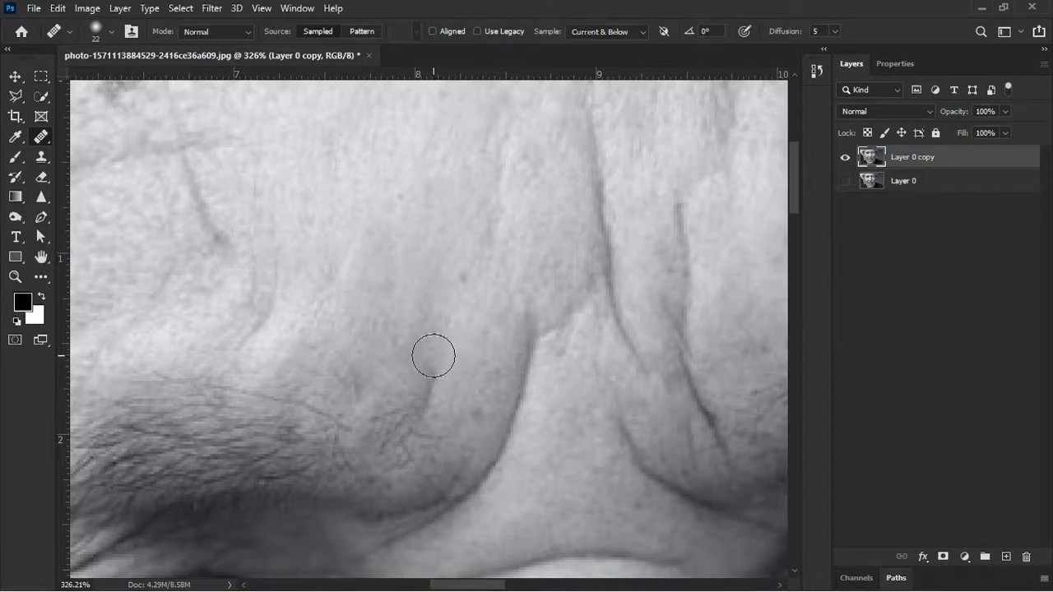
Step: Set the Healing Brush mode to Replace and paint out the short slanted forehead wrinkle above the eyebrow
{"action": "left_click_drag", "start_coordinate": [445, 312], "coordinate": [504, 347]}
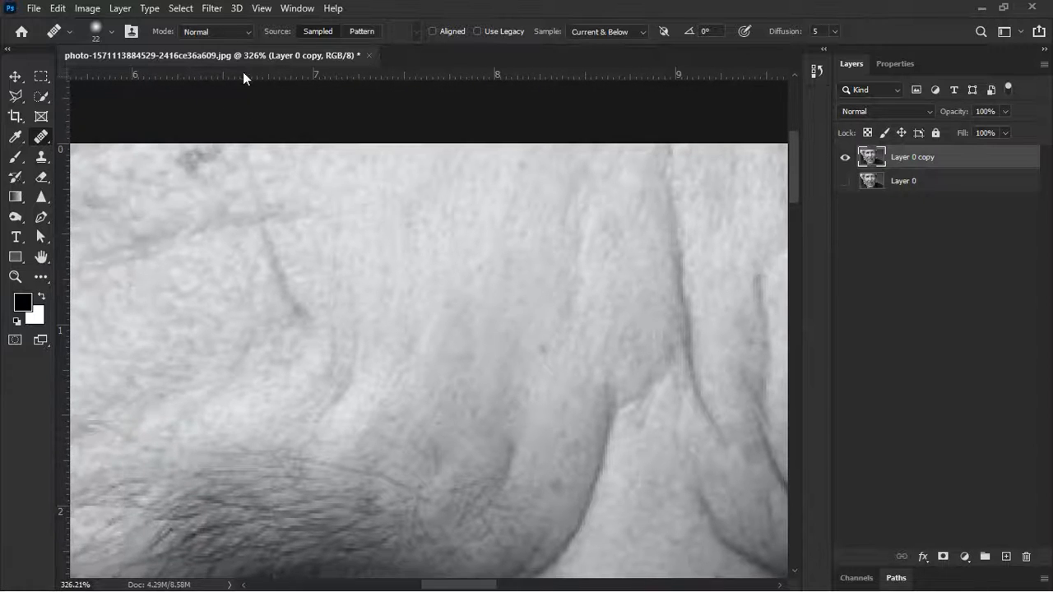
{"action": "left_click", "coordinate": [222, 30]}
{"action": "left_click", "coordinate": [226, 58]}
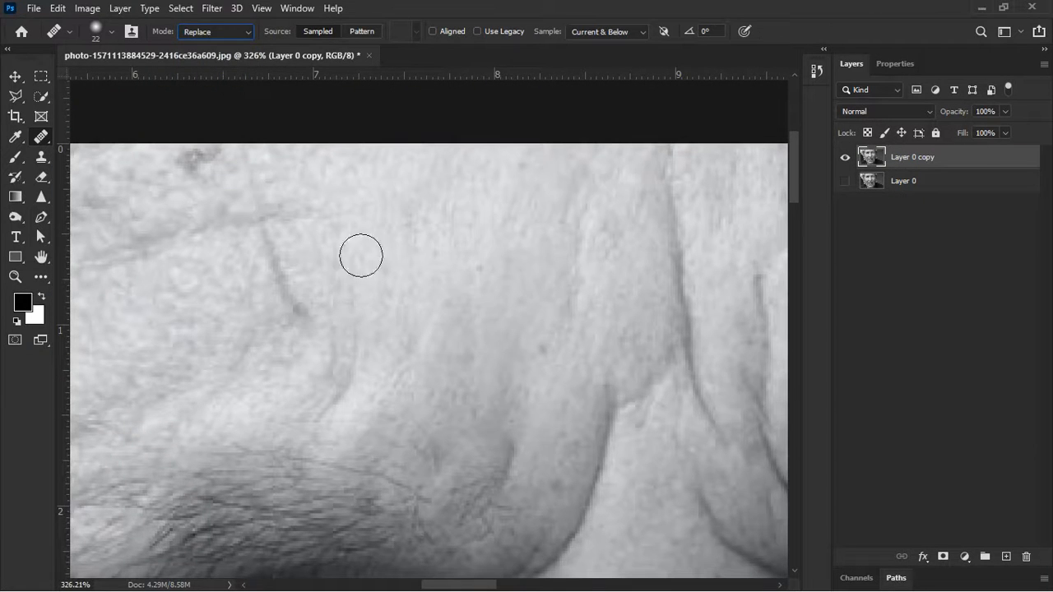
{"action": "scroll", "coordinate": [353, 255], "scroll_direction": "left", "scroll_amount": 2}
{"action": "left_click_drag", "start_coordinate": [386, 237], "coordinate": [404, 265]}
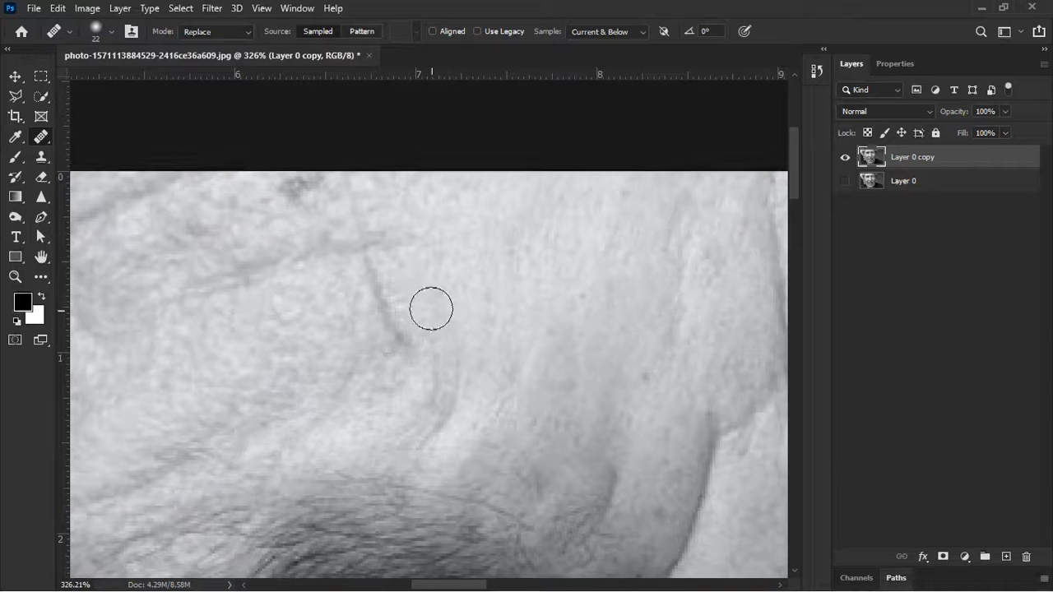
{"action": "scroll", "coordinate": [428, 316], "scroll_direction": "up", "scroll_amount": 1}
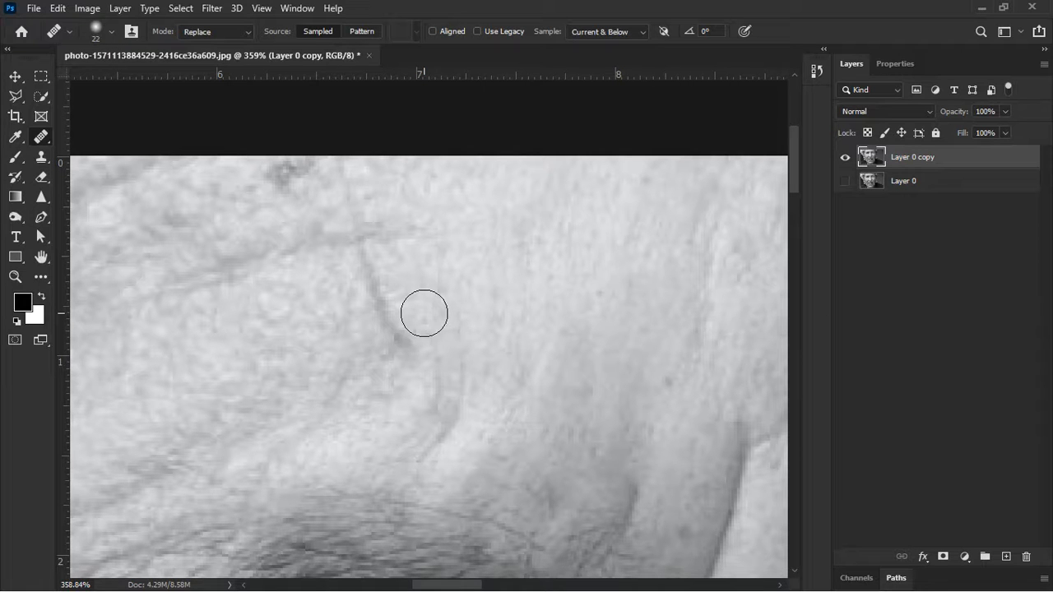
{"action": "mouse_move", "coordinate": [400, 329]}
{"action": "left_mouse_down"}
{"action": "mouse_move", "coordinate": [414, 329]}
{"action": "mouse_move", "coordinate": [437, 299]}
{"action": "mouse_move", "coordinate": [422, 315]}
{"action": "left_mouse_up"}
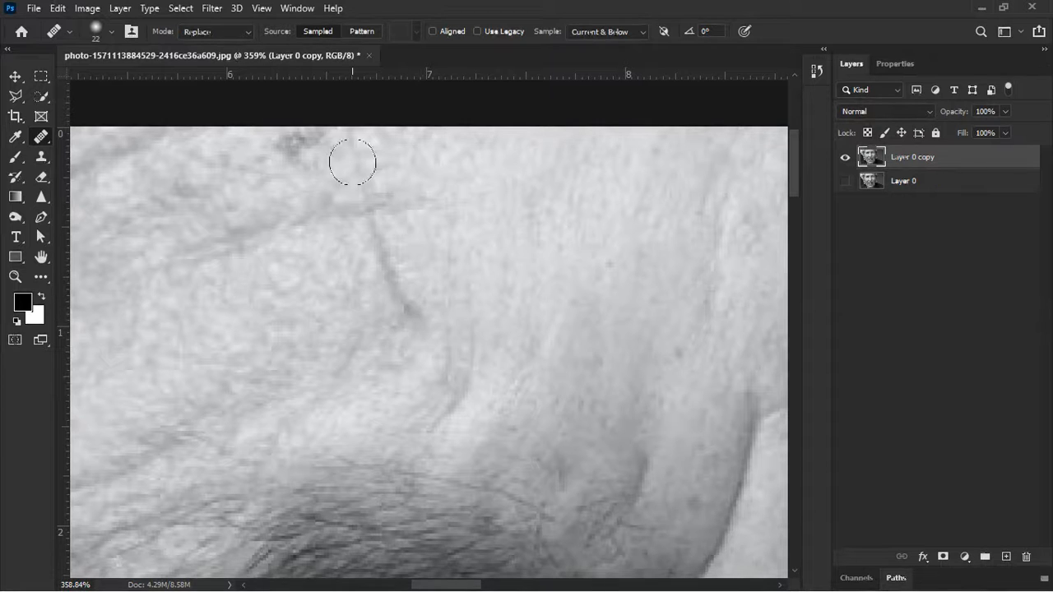
{"action": "left_click_drag", "start_coordinate": [447, 327], "coordinate": [483, 343]}
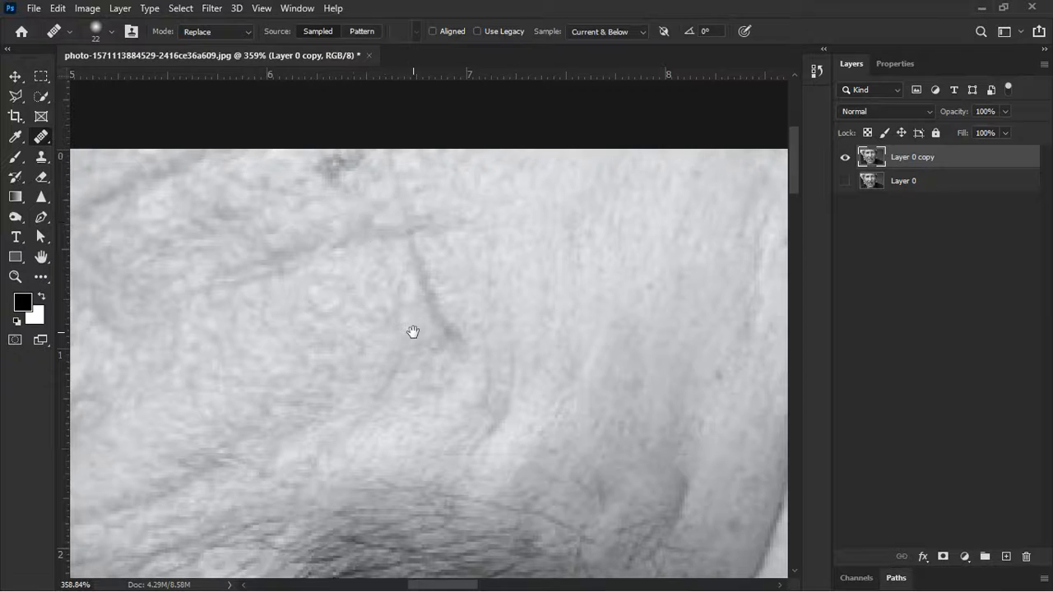
{"action": "left_click_drag", "start_coordinate": [413, 331], "coordinate": [399, 333]}
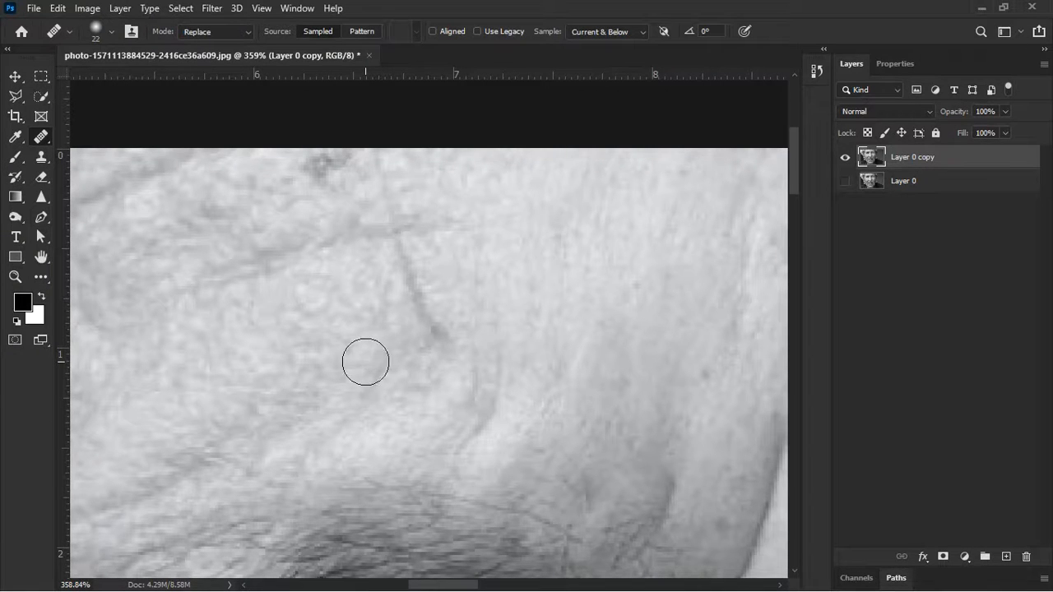
{"action": "mouse_move", "coordinate": [439, 349]}
{"action": "left_mouse_down"}
{"action": "mouse_move", "coordinate": [408, 293]}
{"action": "mouse_move", "coordinate": [381, 152]}
{"action": "left_mouse_up"}
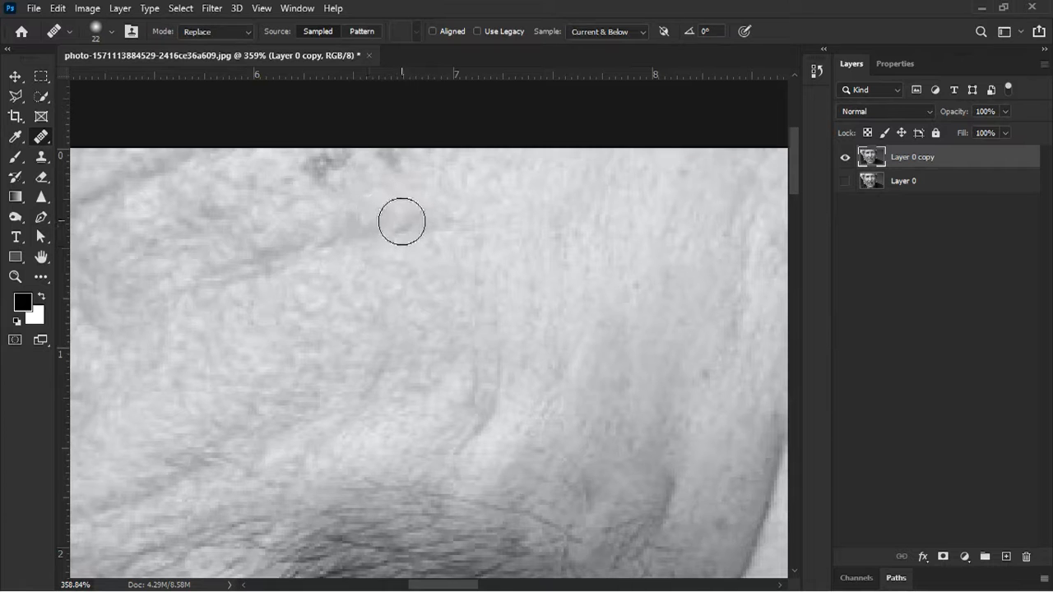
Step: Set the Healing Brush mode back to Normal for retouching the cheek beneath the eye
{"action": "scroll", "coordinate": [400, 252], "scroll_direction": "up", "scroll_amount": 1}
{"action": "scroll", "coordinate": [381, 214], "scroll_direction": "up", "scroll_amount": 1}
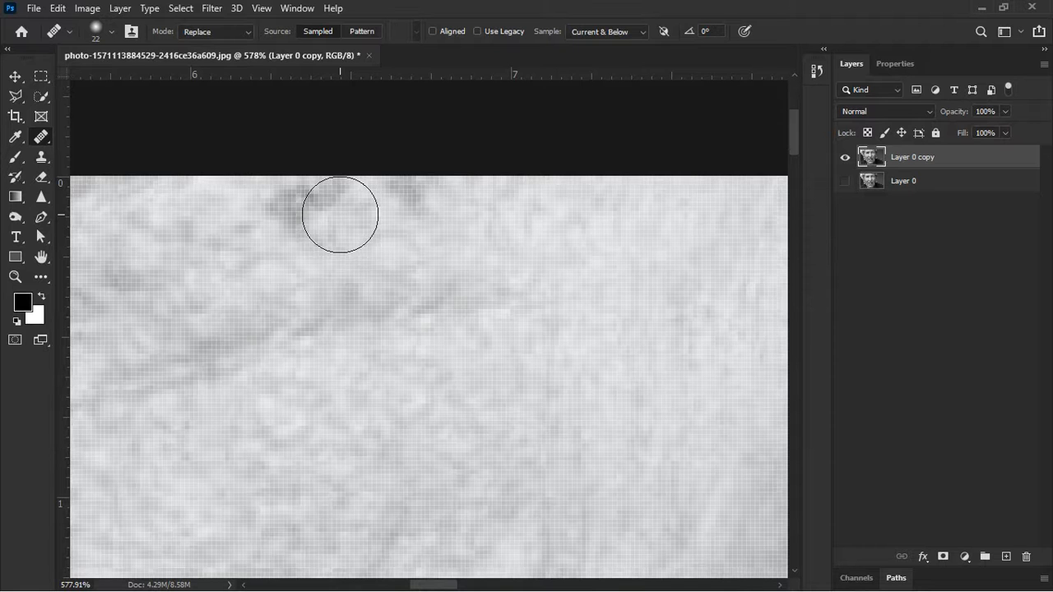
{"action": "scroll", "coordinate": [444, 206], "scroll_direction": "down", "scroll_amount": 8}
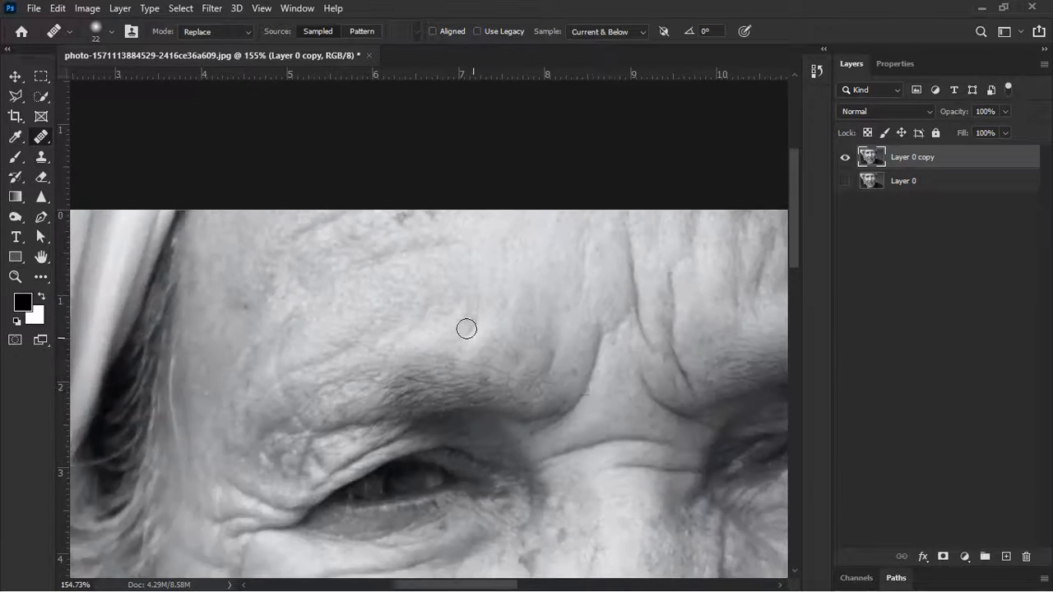
{"action": "mouse_move", "coordinate": [466, 329]}
{"action": "left_mouse_down"}
{"action": "mouse_move", "coordinate": [398, 218]}
{"action": "mouse_move", "coordinate": [381, 115]}
{"action": "left_mouse_up"}
{"action": "mouse_move", "coordinate": [426, 257]}
{"action": "left_mouse_down"}
{"action": "mouse_move", "coordinate": [430, 216]}
{"action": "mouse_move", "coordinate": [592, 184]}
{"action": "left_mouse_up"}
{"action": "mouse_move", "coordinate": [460, 292]}
{"action": "left_mouse_down"}
{"action": "mouse_move", "coordinate": [576, 249]}
{"action": "mouse_move", "coordinate": [591, 277]}
{"action": "left_mouse_up"}
{"action": "scroll", "coordinate": [392, 316], "scroll_direction": "up", "scroll_amount": 4}
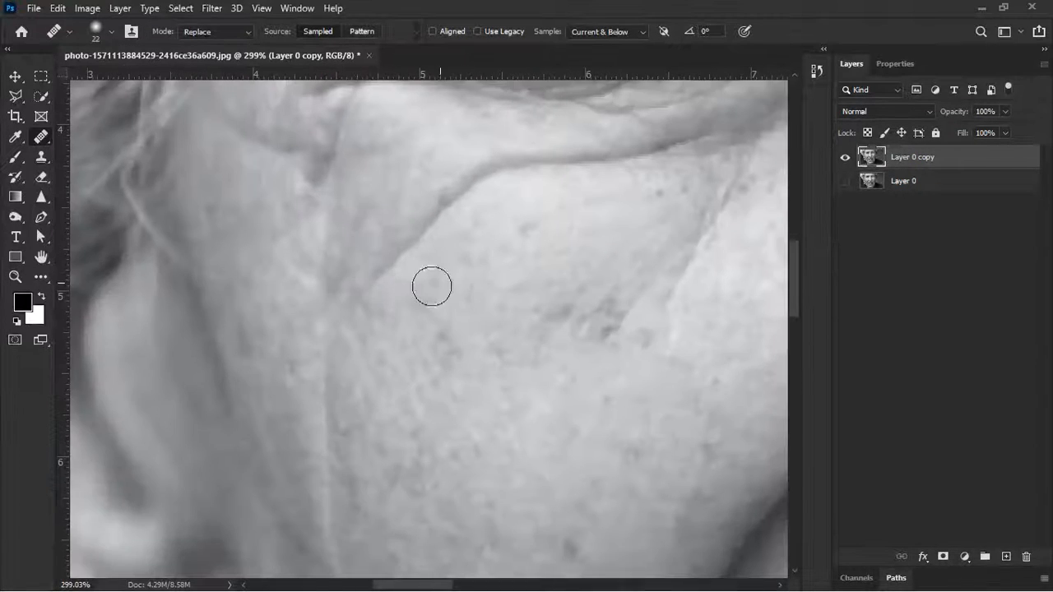
{"action": "left_click", "coordinate": [215, 36]}
{"action": "left_click", "coordinate": [206, 42]}
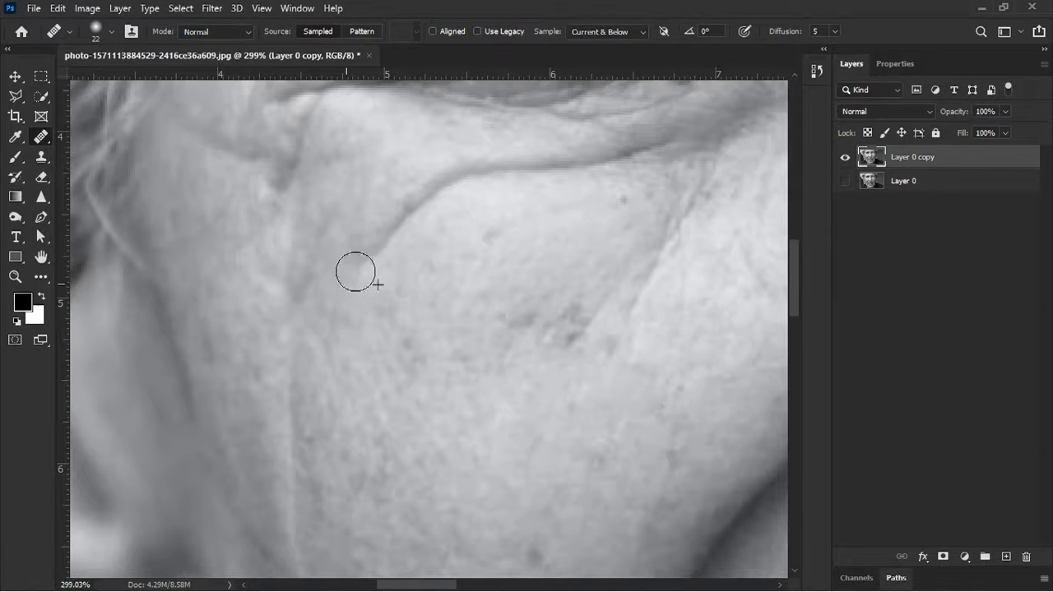
Step: Heal the outer part of the curved crease beneath the eye with skin sampled from the cheek
{"action": "left_click_drag", "start_coordinate": [404, 223], "coordinate": [357, 320]}
{"action": "scroll", "coordinate": [303, 307], "scroll_direction": "up", "scroll_amount": 3}
{"action": "left_click", "coordinate": [329, 310], "text": "alt"}
{"action": "mouse_move", "coordinate": [297, 278]}
{"action": "left_mouse_down"}
{"action": "mouse_move", "coordinate": [377, 226]}
{"action": "mouse_move", "coordinate": [443, 224]}
{"action": "left_mouse_up"}
{"action": "left_click_drag", "start_coordinate": [469, 252], "coordinate": [357, 293]}
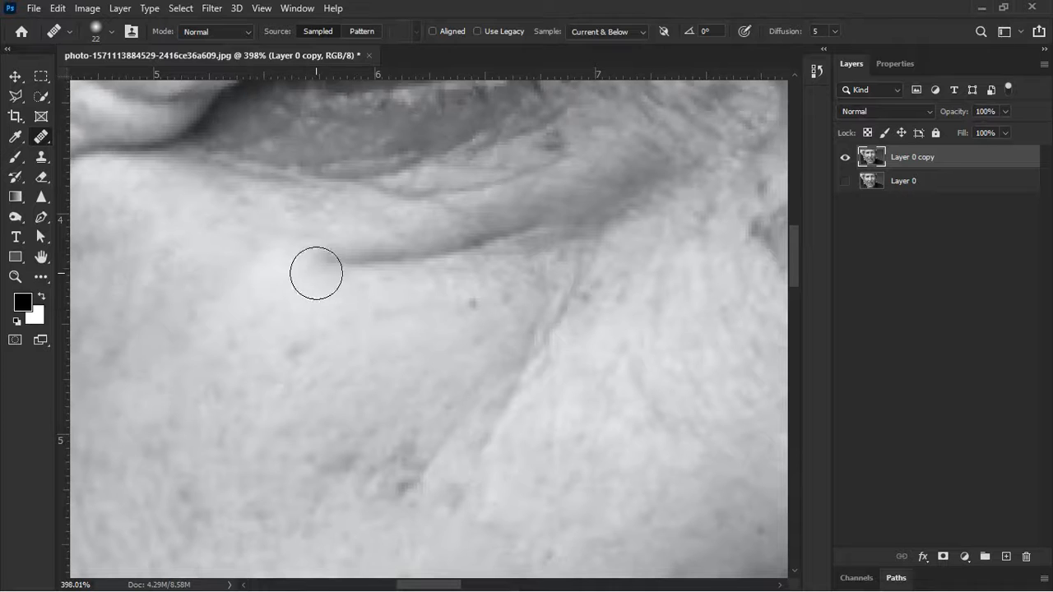
{"action": "scroll", "coordinate": [285, 348], "scroll_direction": "down", "scroll_amount": 6}
{"action": "scroll", "coordinate": [447, 189], "scroll_direction": "up", "scroll_amount": 3}
Step: With the Healing Brush at size 26, heal the dark mark below the inner eye corner and the round spot on the nose
{"action": "left_click_drag", "start_coordinate": [447, 188], "coordinate": [318, 366]}
{"action": "left_click_drag", "start_coordinate": [462, 273], "coordinate": [485, 283]}
{"action": "scroll", "coordinate": [563, 272], "scroll_direction": "up", "scroll_amount": 4}
{"action": "mouse_move", "coordinate": [683, 210]}
{"action": "left_mouse_down"}
{"action": "mouse_move", "coordinate": [382, 377]}
{"action": "mouse_move", "coordinate": [329, 367]}
{"action": "left_mouse_up"}
{"action": "scroll", "coordinate": [376, 366], "scroll_direction": "up", "scroll_amount": 2}
{"action": "left_click_drag", "start_coordinate": [317, 374], "coordinate": [427, 376]}
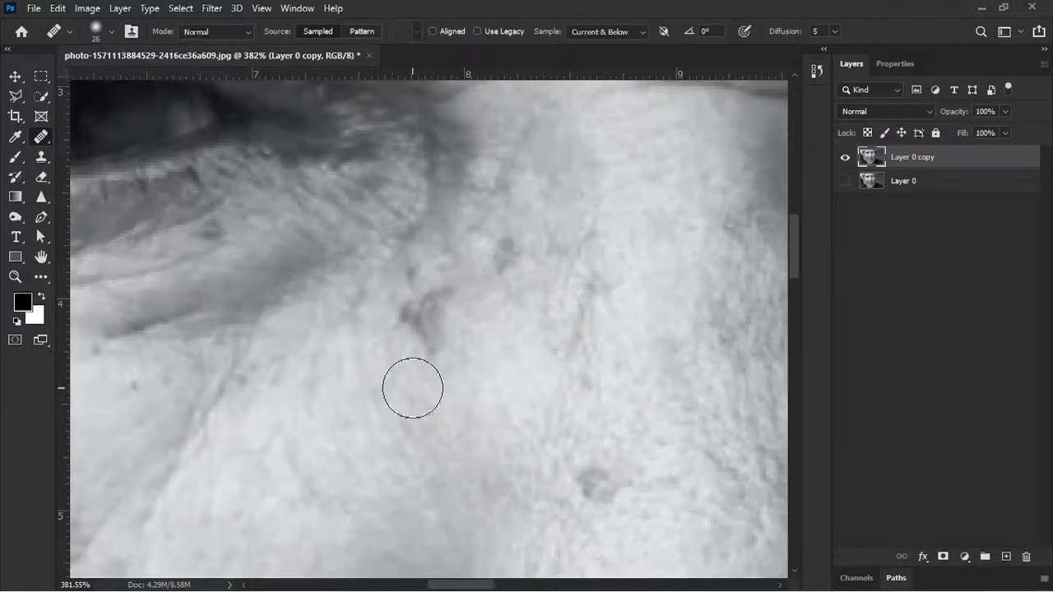
{"action": "left_click", "coordinate": [383, 391], "text": "alt"}
{"action": "left_click_drag", "start_coordinate": [424, 332], "coordinate": [428, 324]}
{"action": "mouse_move", "coordinate": [432, 318]}
{"action": "left_mouse_down"}
{"action": "mouse_move", "coordinate": [414, 322]}
{"action": "mouse_move", "coordinate": [432, 361]}
{"action": "left_mouse_up"}
{"action": "left_click_drag", "start_coordinate": [473, 327], "coordinate": [398, 363]}
{"action": "left_click_drag", "start_coordinate": [437, 283], "coordinate": [425, 301]}
{"action": "mouse_move", "coordinate": [524, 492]}
{"action": "left_mouse_down"}
{"action": "mouse_move", "coordinate": [437, 311]}
{"action": "mouse_move", "coordinate": [433, 355]}
{"action": "mouse_move", "coordinate": [450, 347]}
{"action": "left_mouse_up"}
{"action": "left_click", "coordinate": [396, 381], "text": "alt"}
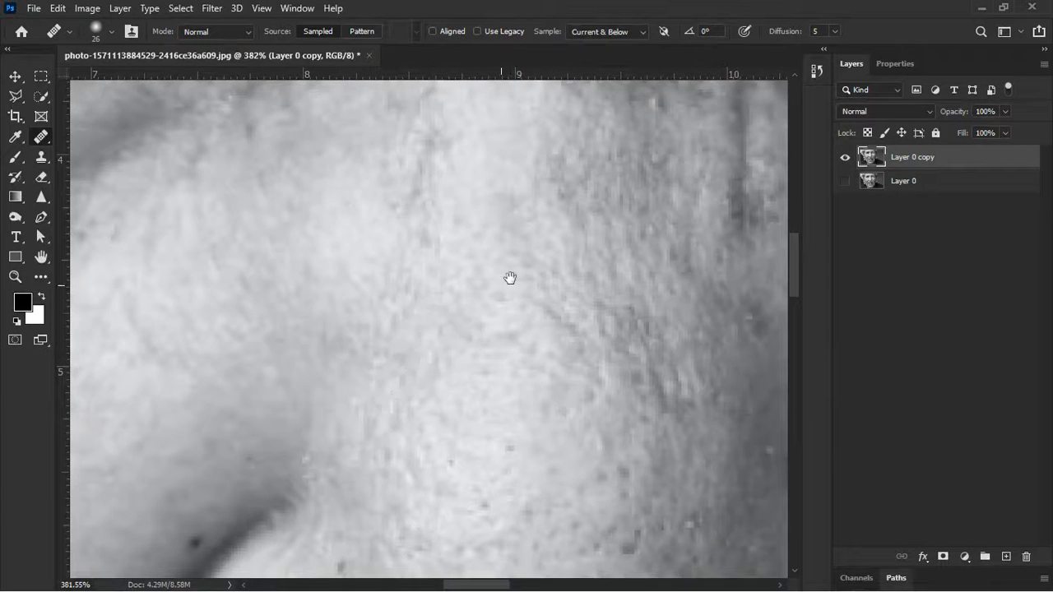
Step: With the Healing Brush at size 19, heal the dark spots on the cheek beside the nose ornament
{"action": "left_click_drag", "start_coordinate": [510, 280], "coordinate": [463, 487]}
{"action": "left_click_drag", "start_coordinate": [570, 224], "coordinate": [526, 440]}
{"action": "left_click_drag", "start_coordinate": [567, 158], "coordinate": [518, 477]}
{"action": "left_click_drag", "start_coordinate": [487, 227], "coordinate": [403, 176]}
{"action": "mouse_move", "coordinate": [584, 405]}
{"action": "left_mouse_down"}
{"action": "mouse_move", "coordinate": [449, 187]}
{"action": "mouse_move", "coordinate": [427, 107]}
{"action": "left_mouse_up"}
{"action": "mouse_move", "coordinate": [582, 543]}
{"action": "left_mouse_down"}
{"action": "mouse_move", "coordinate": [512, 353]}
{"action": "mouse_move", "coordinate": [444, 291]}
{"action": "left_mouse_up"}
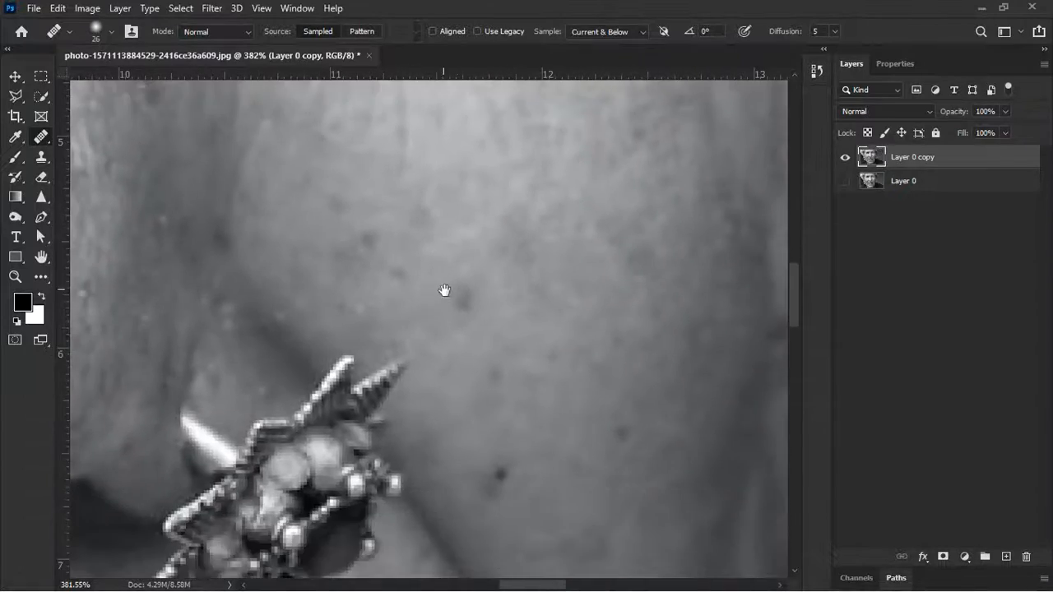
{"action": "scroll", "coordinate": [477, 322], "scroll_direction": "up", "scroll_amount": 4}
{"action": "left_click_drag", "start_coordinate": [491, 325], "coordinate": [477, 326]}
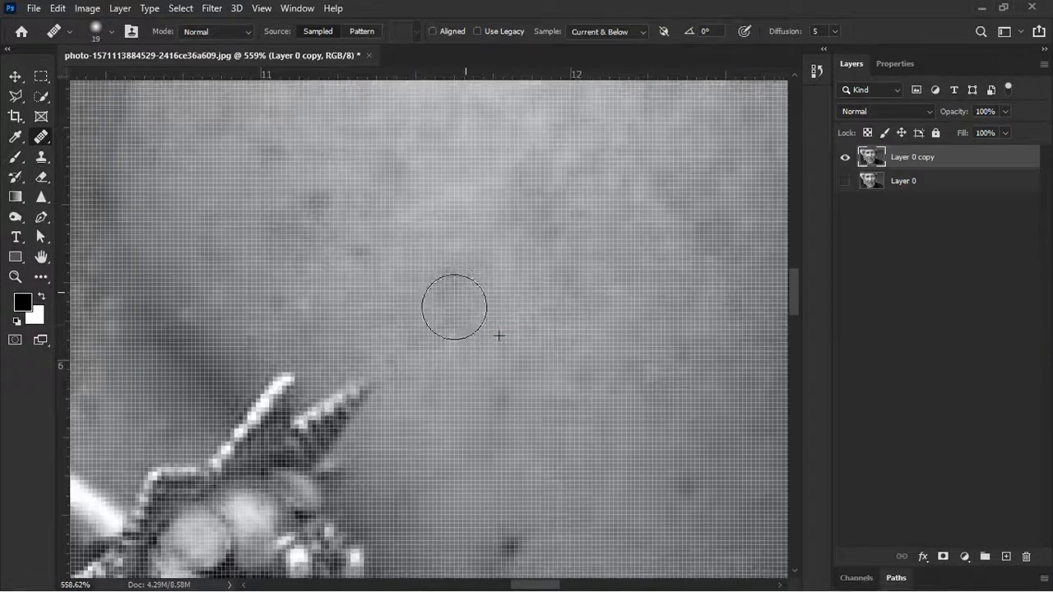
{"action": "left_click_drag", "start_coordinate": [519, 395], "coordinate": [482, 213]}
{"action": "left_click", "coordinate": [476, 261]}
{"action": "left_click", "coordinate": [453, 300]}
{"action": "left_click_drag", "start_coordinate": [590, 290], "coordinate": [451, 336]}
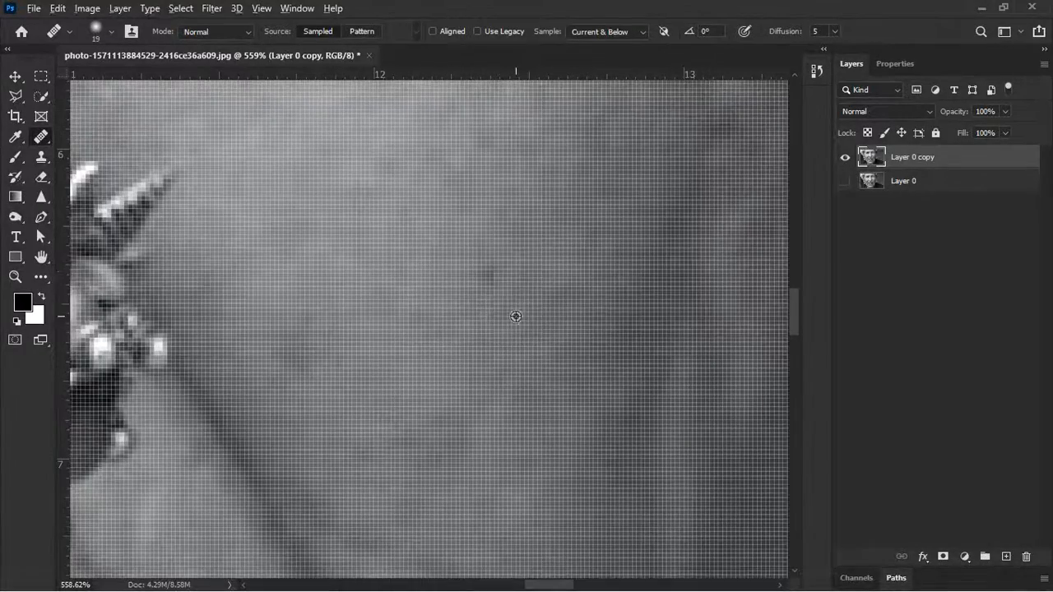
Step: Heal the two blurry dark patches on the cheek beneath the eye above the nose ornament
{"action": "scroll", "coordinate": [442, 326], "scroll_direction": "down", "scroll_amount": 10}
{"action": "scroll", "coordinate": [432, 336], "scroll_direction": "up", "scroll_amount": 3}
{"action": "left_click_drag", "start_coordinate": [437, 268], "coordinate": [478, 290]}
{"action": "scroll", "coordinate": [478, 290], "scroll_direction": "up", "scroll_amount": 6}
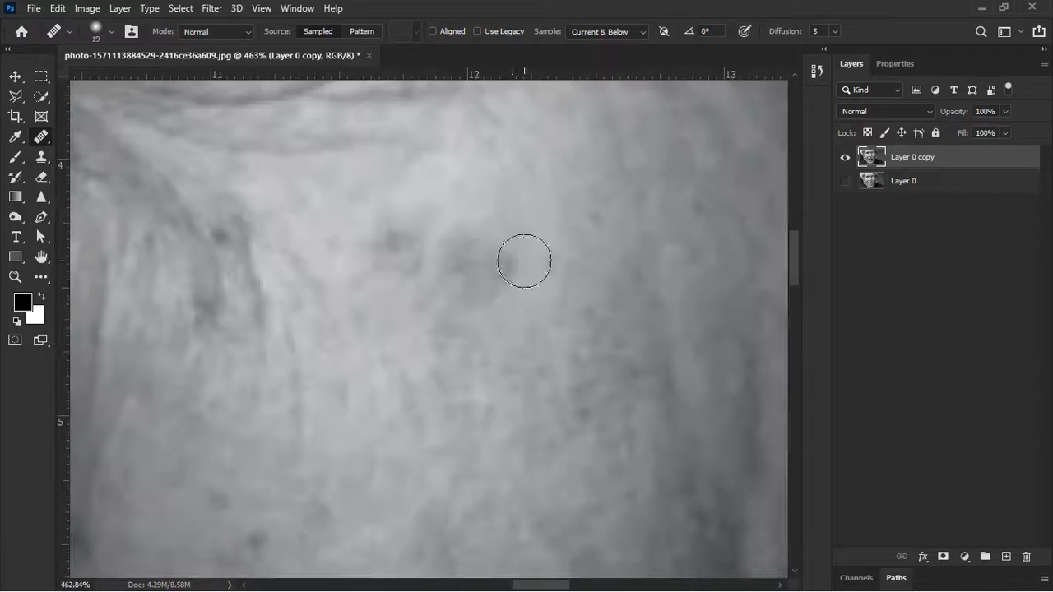
{"action": "left_click_drag", "start_coordinate": [466, 295], "coordinate": [490, 273]}
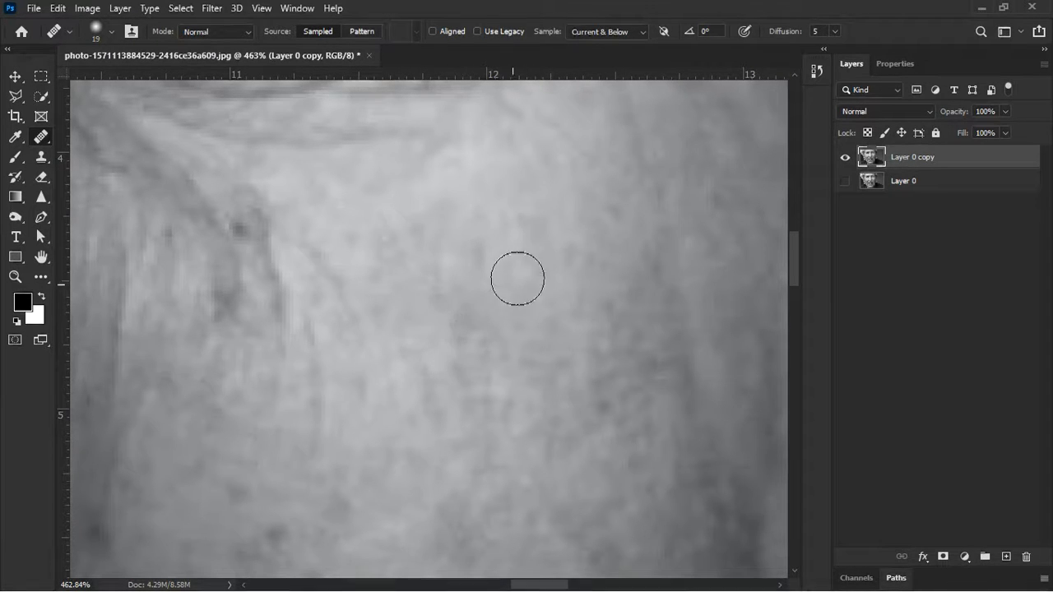
Step: Examine the skin beside the nose, around the mouth and on the chin for remaining creases and blemishes
{"action": "scroll", "coordinate": [376, 329], "scroll_direction": "down", "scroll_amount": 3}
{"action": "scroll", "coordinate": [353, 311], "scroll_direction": "up", "scroll_amount": 4}
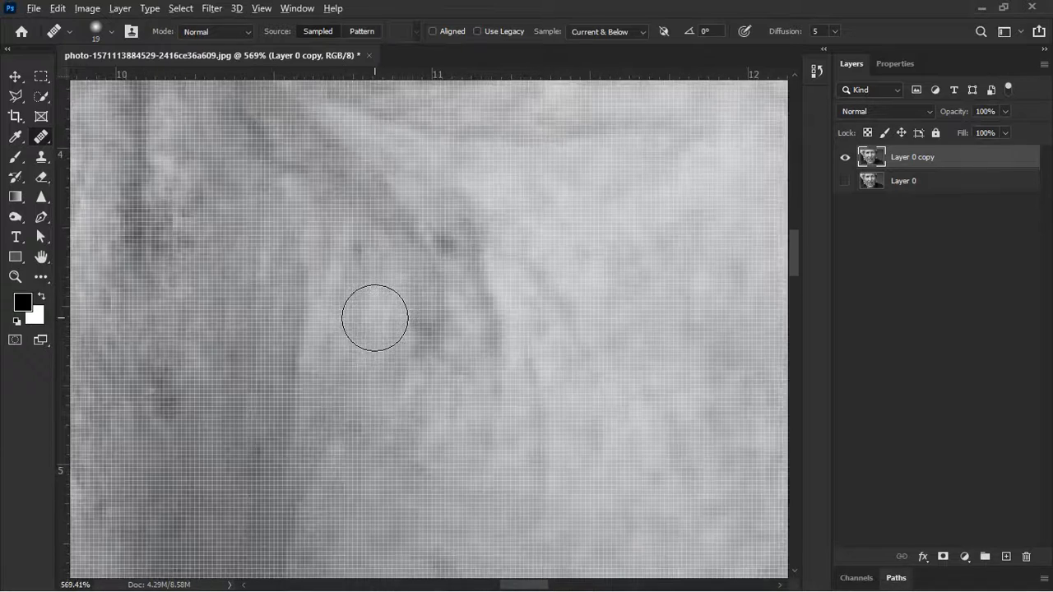
{"action": "scroll", "coordinate": [351, 324], "scroll_direction": "down", "scroll_amount": 4}
{"action": "left_click_drag", "start_coordinate": [346, 324], "coordinate": [648, 97]}
{"action": "left_click_drag", "start_coordinate": [486, 316], "coordinate": [506, 242]}
{"action": "left_click_drag", "start_coordinate": [518, 390], "coordinate": [518, 242]}
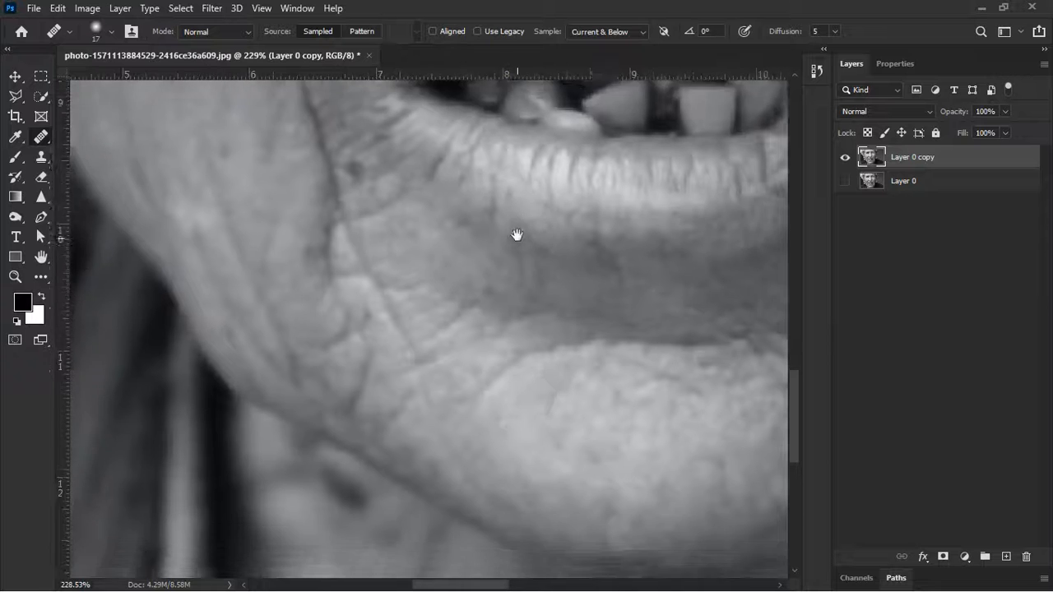
{"action": "left_click_drag", "start_coordinate": [386, 218], "coordinate": [517, 218]}
{"action": "mouse_move", "coordinate": [619, 311]}
{"action": "left_mouse_down"}
{"action": "mouse_move", "coordinate": [480, 247]}
{"action": "mouse_move", "coordinate": [436, 240]}
{"action": "left_mouse_up"}
{"action": "left_click_drag", "start_coordinate": [568, 284], "coordinate": [408, 270]}
{"action": "left_click_drag", "start_coordinate": [612, 263], "coordinate": [531, 247]}
{"action": "left_click_drag", "start_coordinate": [567, 131], "coordinate": [587, 247]}
{"action": "scroll", "coordinate": [494, 251], "scroll_direction": "down", "scroll_amount": 6}
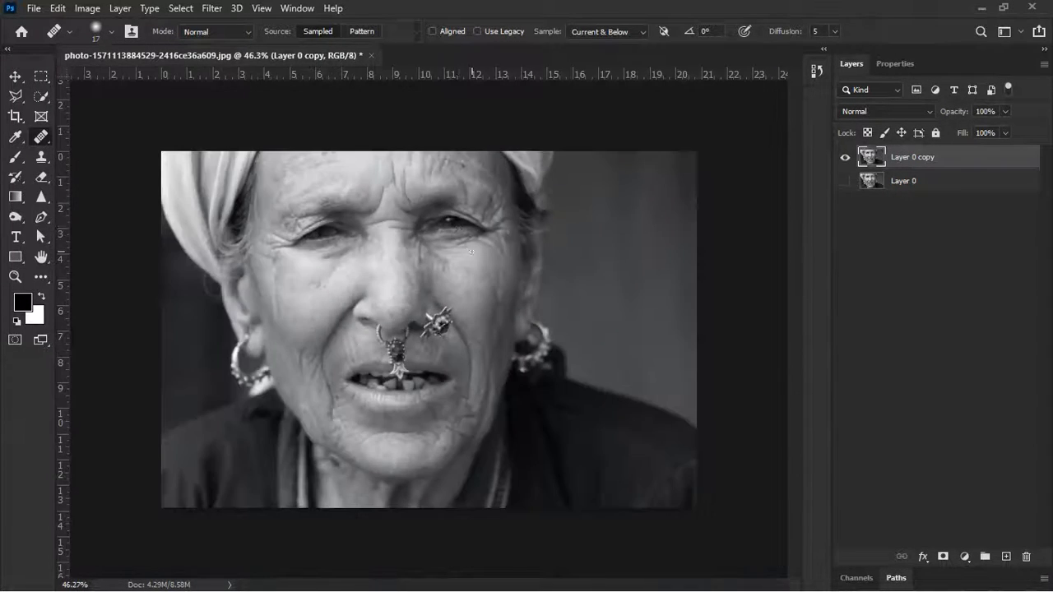
Step: With the Healing Brush at size 17, heal the curved frown line between the brows on the side away from the nose ornament
{"action": "scroll", "coordinate": [407, 191], "scroll_direction": "up", "scroll_amount": 7}
{"action": "left_click_drag", "start_coordinate": [422, 192], "coordinate": [519, 257]}
{"action": "scroll", "coordinate": [518, 257], "scroll_direction": "up", "scroll_amount": 4}
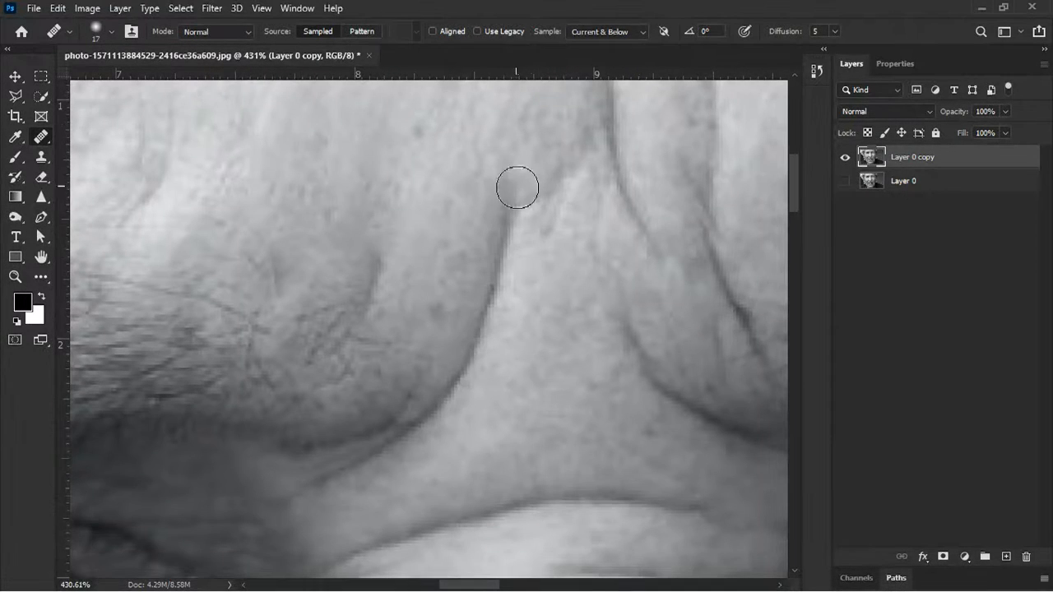
{"action": "mouse_move", "coordinate": [513, 352]}
{"action": "left_mouse_down"}
{"action": "mouse_move", "coordinate": [519, 314]}
{"action": "mouse_move", "coordinate": [479, 329]}
{"action": "left_mouse_up"}
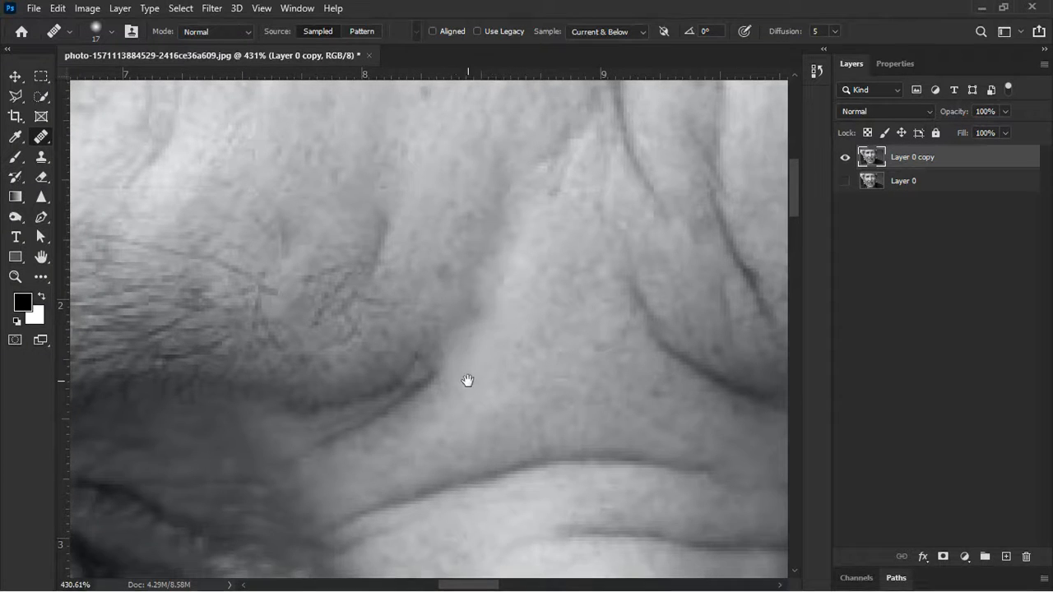
{"action": "left_click_drag", "start_coordinate": [468, 381], "coordinate": [423, 395]}
Step: Heal the long central vertical crease between the eyebrows with skin sampled beside it
{"action": "scroll", "coordinate": [472, 396], "scroll_direction": "up", "scroll_amount": 2}
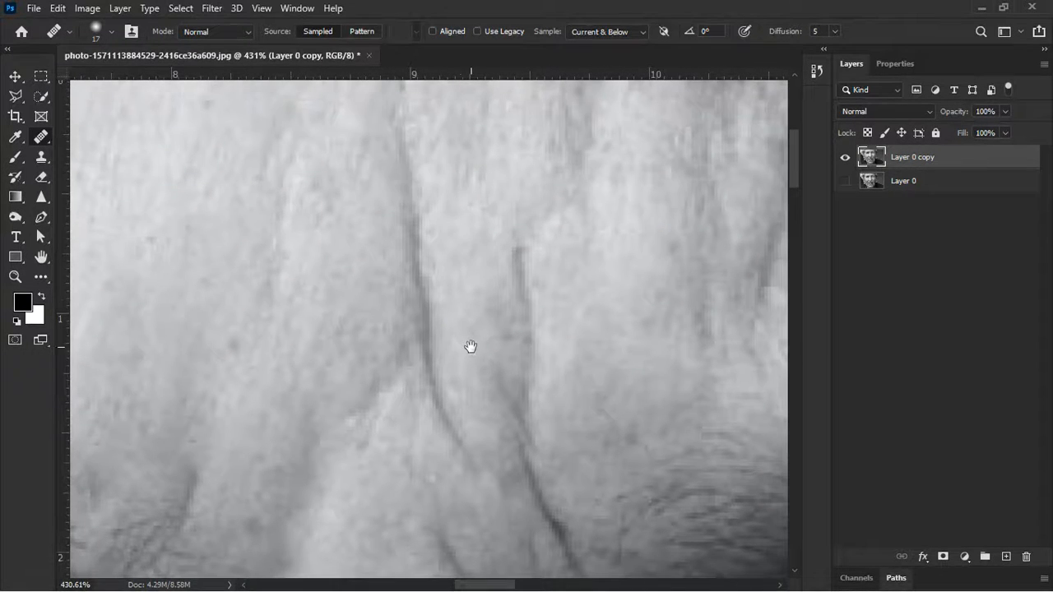
{"action": "mouse_move", "coordinate": [399, 93]}
{"action": "left_mouse_down"}
{"action": "mouse_move", "coordinate": [418, 228]}
{"action": "mouse_move", "coordinate": [424, 158]}
{"action": "mouse_move", "coordinate": [394, 146]}
{"action": "mouse_move", "coordinate": [420, 268]}
{"action": "left_mouse_up"}
{"action": "left_click", "coordinate": [434, 154], "text": "alt"}
{"action": "left_click_drag", "start_coordinate": [445, 250], "coordinate": [444, 235]}
{"action": "mouse_move", "coordinate": [378, 181]}
{"action": "left_mouse_down"}
{"action": "mouse_move", "coordinate": [393, 188]}
{"action": "mouse_move", "coordinate": [425, 288]}
{"action": "mouse_move", "coordinate": [441, 228]}
{"action": "mouse_move", "coordinate": [445, 293]}
{"action": "mouse_move", "coordinate": [463, 259]}
{"action": "mouse_move", "coordinate": [491, 242]}
{"action": "left_mouse_up"}
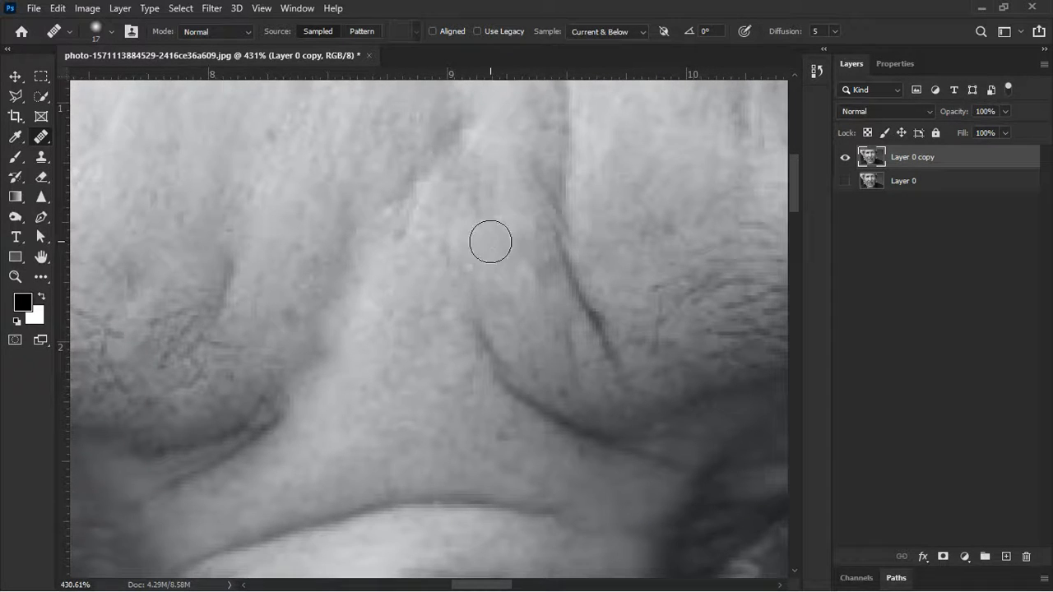
{"action": "left_click", "coordinate": [441, 252], "text": "alt"}
{"action": "mouse_move", "coordinate": [462, 178]}
{"action": "left_mouse_down"}
{"action": "mouse_move", "coordinate": [491, 238]}
{"action": "mouse_move", "coordinate": [444, 241]}
{"action": "left_mouse_up"}
{"action": "left_click", "coordinate": [390, 178], "text": "alt"}
{"action": "mouse_move", "coordinate": [486, 132]}
{"action": "left_mouse_down"}
{"action": "mouse_move", "coordinate": [461, 126]}
{"action": "mouse_move", "coordinate": [413, 200]}
{"action": "mouse_move", "coordinate": [411, 228]}
{"action": "left_mouse_up"}
Step: Heal the upper part of the remaining vertical frown line near the inner eyebrow on the nose ornament's side
{"action": "scroll", "coordinate": [411, 228], "scroll_direction": "down", "scroll_amount": 5}
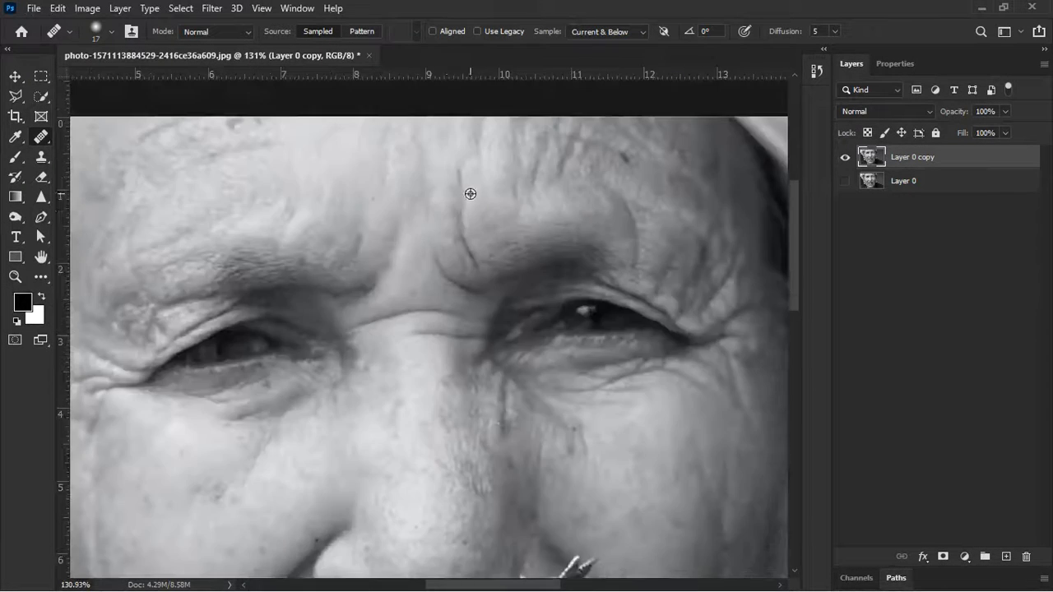
{"action": "scroll", "coordinate": [464, 202], "scroll_direction": "up", "scroll_amount": 4}
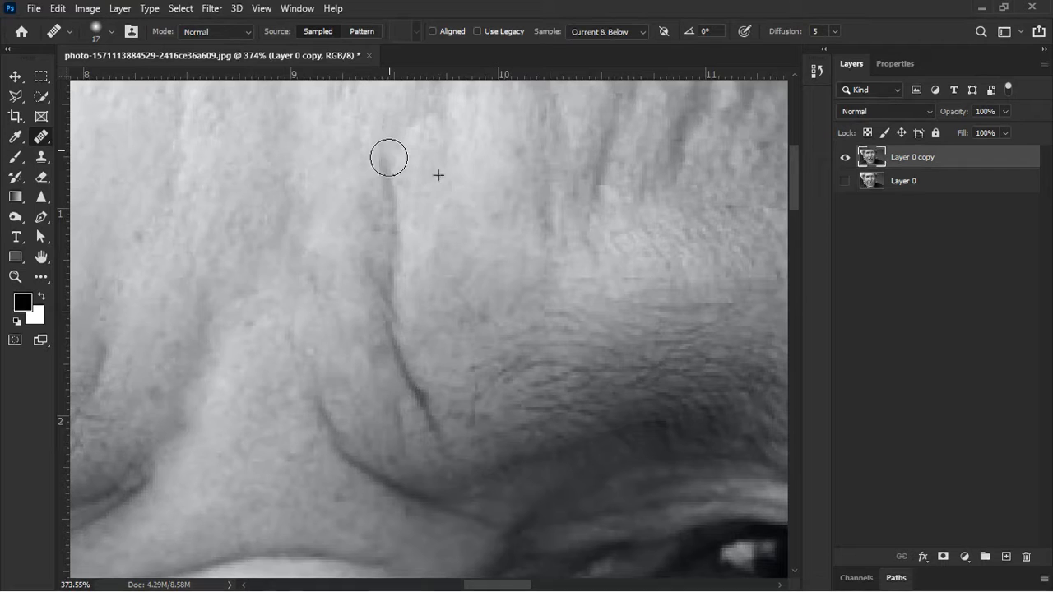
{"action": "left_click_drag", "start_coordinate": [390, 158], "coordinate": [395, 234]}
{"action": "left_click_drag", "start_coordinate": [471, 252], "coordinate": [476, 183]}
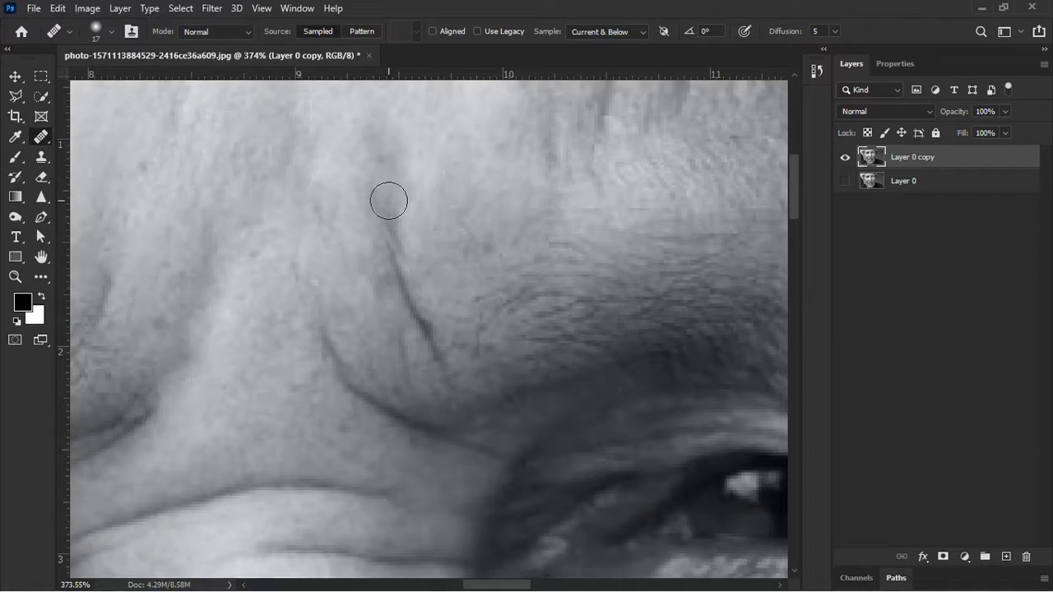
{"action": "left_click_drag", "start_coordinate": [399, 270], "coordinate": [400, 298]}
{"action": "left_click_drag", "start_coordinate": [442, 257], "coordinate": [489, 165]}
Step: With the Healing Brush at size 13, heal the lower end of that frown line and the faint line beside it
{"action": "scroll", "coordinate": [470, 228], "scroll_direction": "up", "scroll_amount": 3}
{"action": "left_click_drag", "start_coordinate": [471, 238], "coordinate": [461, 238]}
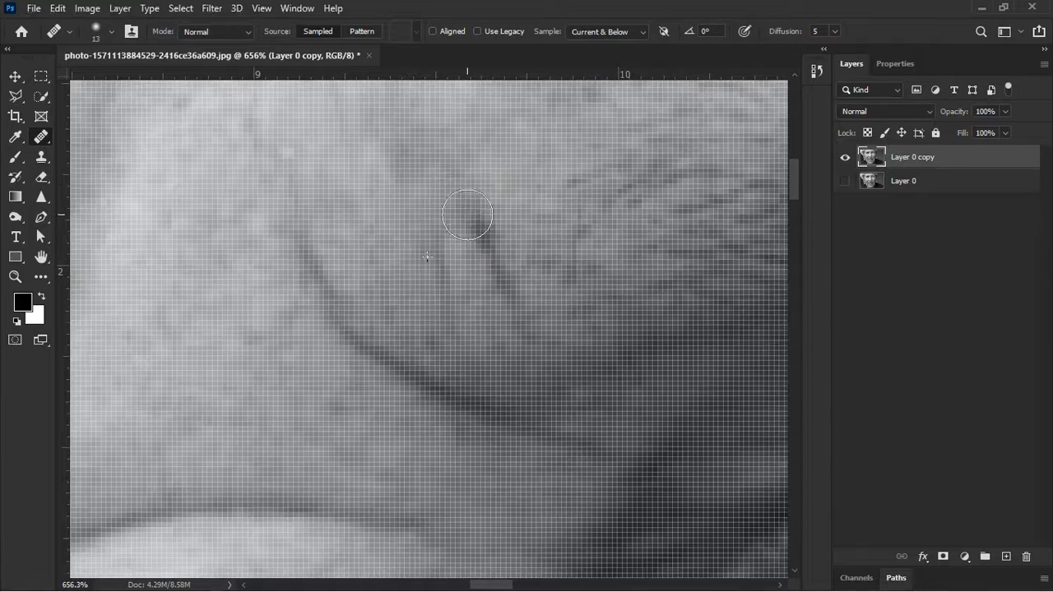
{"action": "left_click_drag", "start_coordinate": [492, 220], "coordinate": [517, 301]}
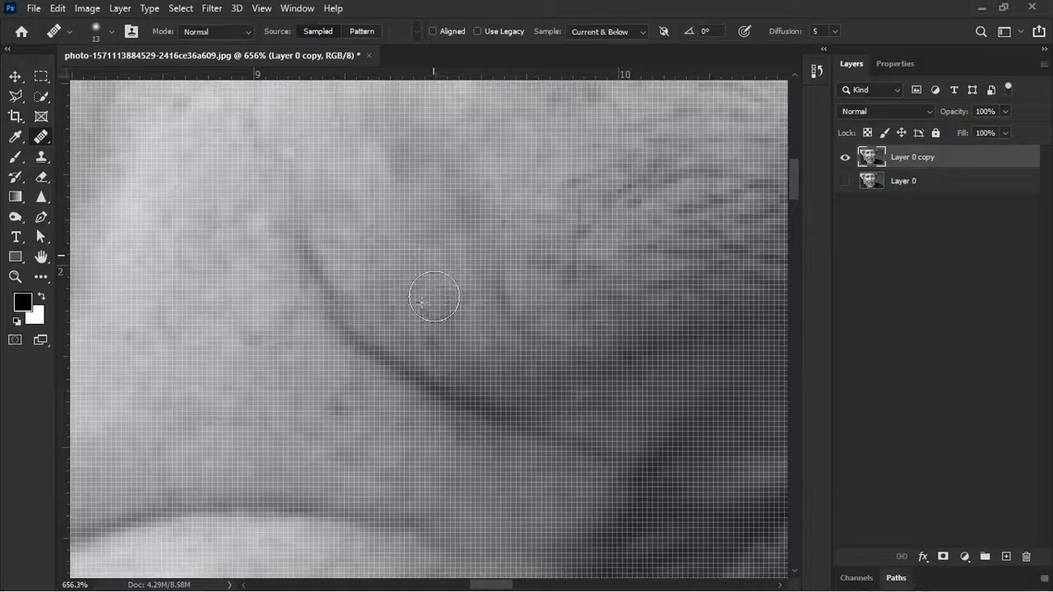
Step: Heal the inner part of the curved crease beneath the eye on the nose ornament's side
{"action": "scroll", "coordinate": [484, 231], "scroll_direction": "down", "scroll_amount": 12}
{"action": "left_click_drag", "start_coordinate": [604, 126], "coordinate": [532, 140]}
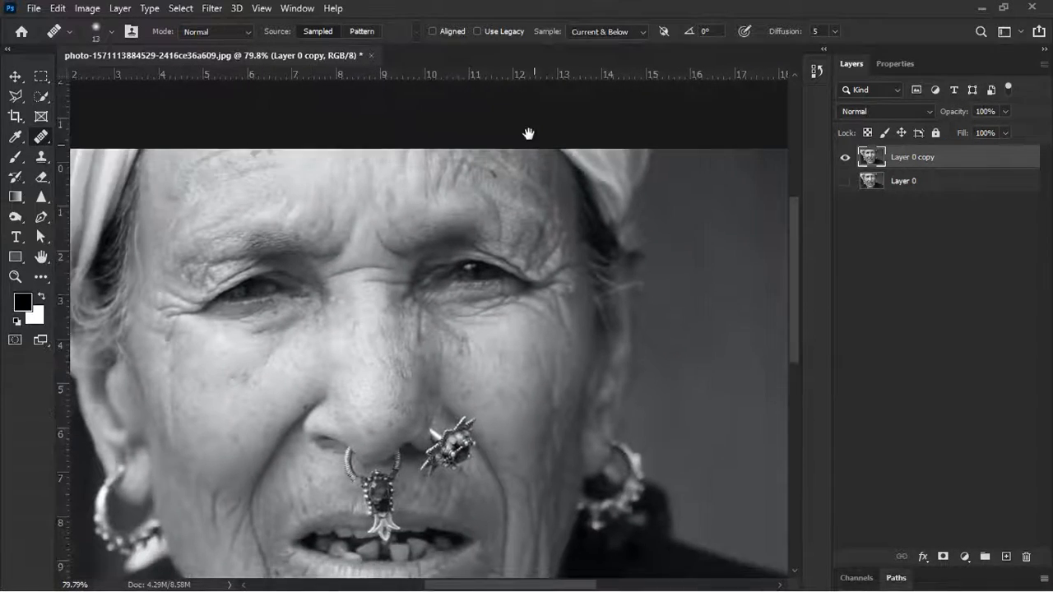
{"action": "left_click_drag", "start_coordinate": [514, 273], "coordinate": [492, 205]}
{"action": "scroll", "coordinate": [510, 226], "scroll_direction": "up", "scroll_amount": 6}
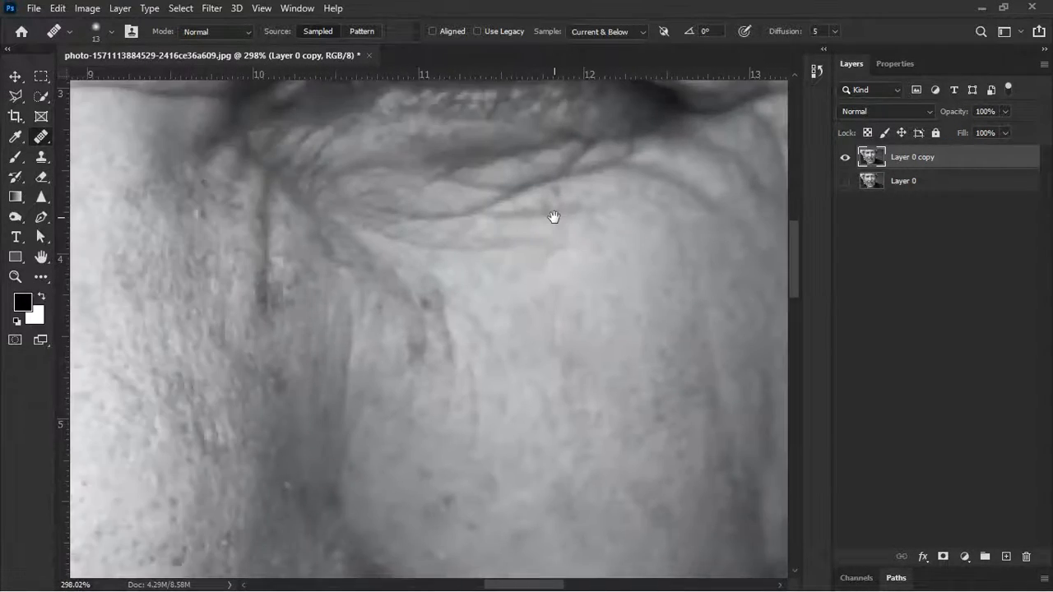
{"action": "scroll", "coordinate": [461, 229], "scroll_direction": "up", "scroll_amount": 2}
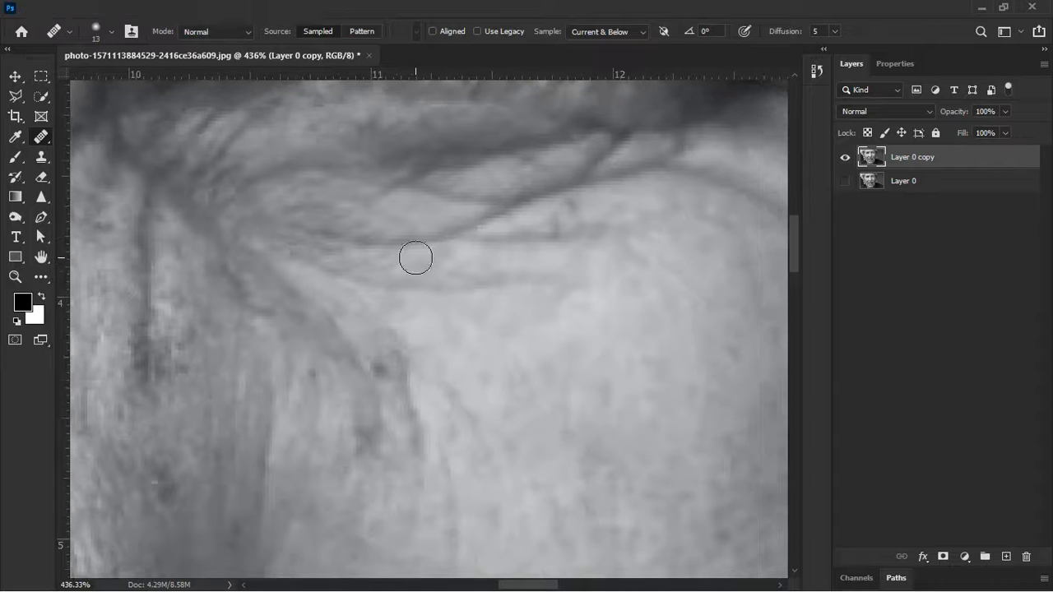
{"action": "left_click_drag", "start_coordinate": [311, 231], "coordinate": [390, 239]}
{"action": "left_click_drag", "start_coordinate": [467, 240], "coordinate": [412, 254]}
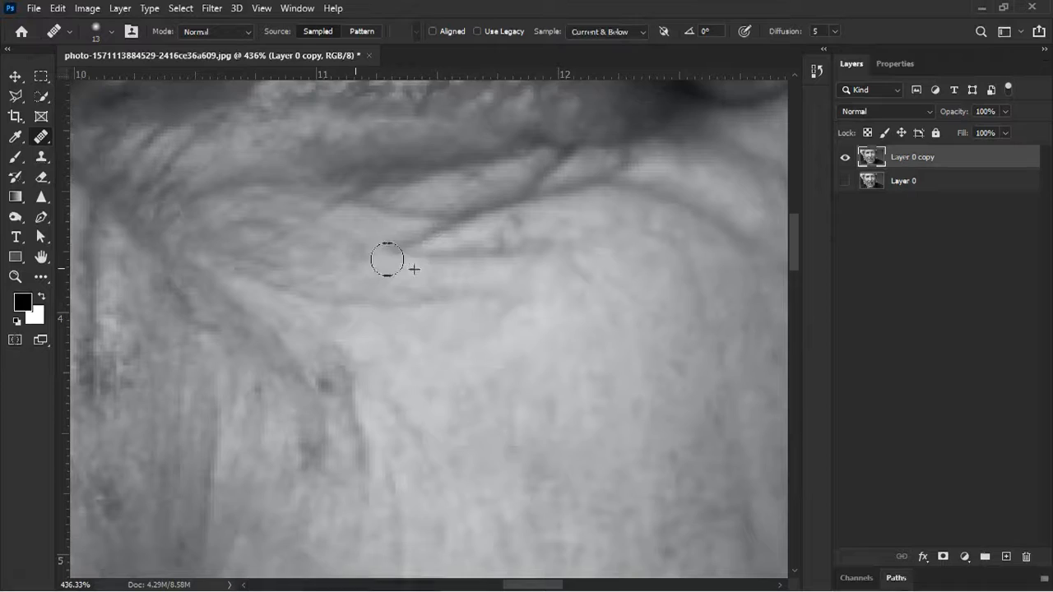
{"action": "left_click_drag", "start_coordinate": [459, 228], "coordinate": [403, 299]}
Step: Heal the short horizontal creases just below the eye's main fold with skin sampled from the cheek
{"action": "scroll", "coordinate": [359, 306], "scroll_direction": "up", "scroll_amount": 3}
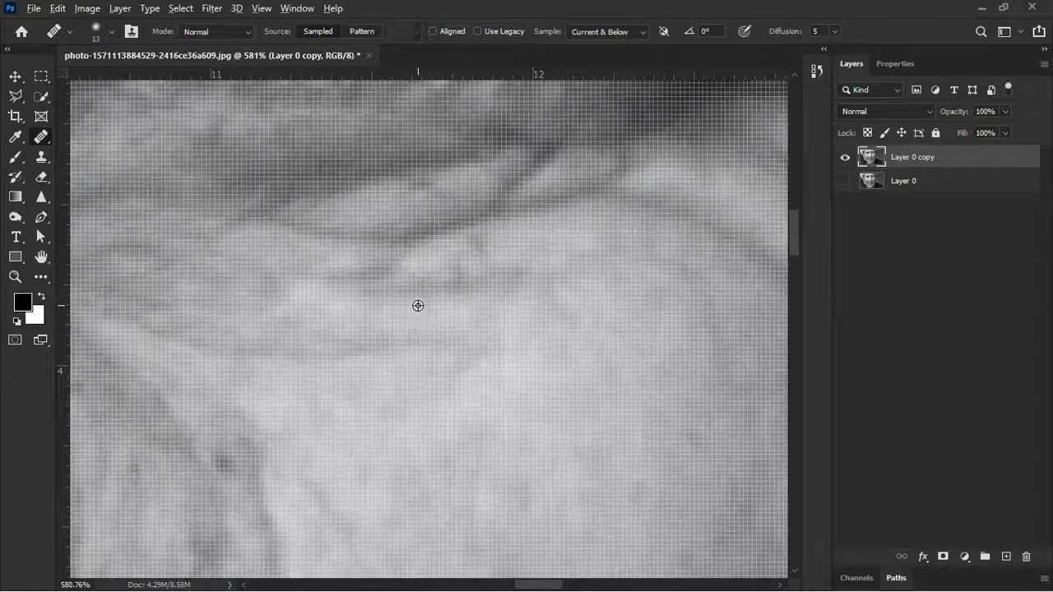
{"action": "left_click", "coordinate": [458, 315], "text": "alt"}
{"action": "mouse_move", "coordinate": [552, 280]}
{"action": "left_mouse_down"}
{"action": "mouse_move", "coordinate": [372, 293]}
{"action": "mouse_move", "coordinate": [473, 329]}
{"action": "left_mouse_up"}
{"action": "left_click", "coordinate": [327, 314], "text": "alt"}
{"action": "left_click_drag", "start_coordinate": [319, 250], "coordinate": [448, 268]}
{"action": "mouse_move", "coordinate": [552, 291]}
{"action": "left_mouse_down"}
{"action": "mouse_move", "coordinate": [419, 306]}
{"action": "mouse_move", "coordinate": [648, 213]}
{"action": "left_mouse_up"}
Step: With the Healing Brush at size 18, heal the cluster of dark marks at the lower end of the opposite cheek's diagonal crease
{"action": "scroll", "coordinate": [411, 331], "scroll_direction": "down", "scroll_amount": 10}
{"action": "left_click_drag", "start_coordinate": [412, 330], "coordinate": [630, 339]}
{"action": "left_click_drag", "start_coordinate": [362, 308], "coordinate": [622, 256]}
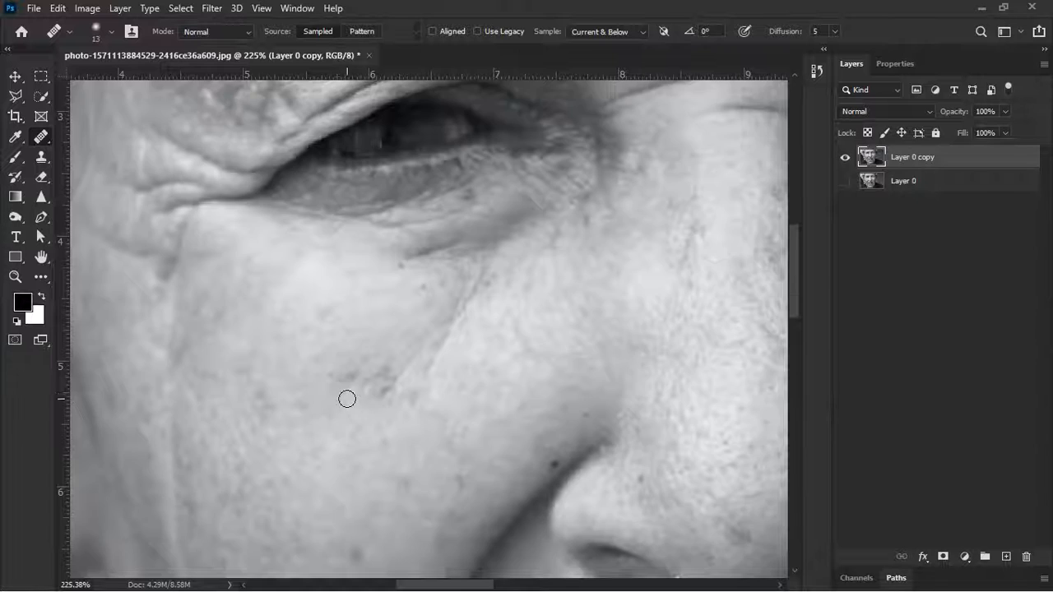
{"action": "scroll", "coordinate": [348, 397], "scroll_direction": "up", "scroll_amount": 6}
{"action": "left_click_drag", "start_coordinate": [444, 374], "coordinate": [456, 379]}
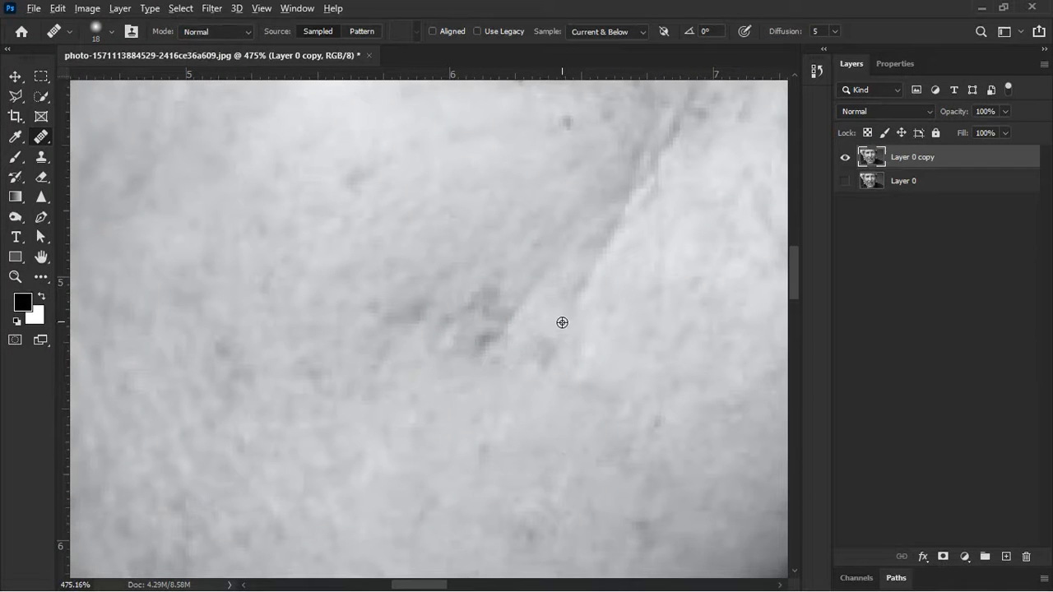
{"action": "left_click", "coordinate": [540, 320], "text": "alt"}
{"action": "mouse_move", "coordinate": [518, 304]}
{"action": "left_mouse_down"}
{"action": "mouse_move", "coordinate": [428, 321]}
{"action": "mouse_move", "coordinate": [509, 338]}
{"action": "mouse_move", "coordinate": [480, 377]}
{"action": "mouse_move", "coordinate": [491, 335]}
{"action": "mouse_move", "coordinate": [428, 314]}
{"action": "left_mouse_up"}
{"action": "left_click", "coordinate": [480, 397], "text": "alt"}
{"action": "left_click", "coordinate": [538, 406], "text": "alt"}
{"action": "mouse_move", "coordinate": [561, 355]}
{"action": "left_mouse_down"}
{"action": "mouse_move", "coordinate": [518, 338]}
{"action": "mouse_move", "coordinate": [514, 325]}
{"action": "left_mouse_up"}
Step: Heal the diagonal crease running down the cheek from below the inner eye corner
{"action": "scroll", "coordinate": [513, 325], "scroll_direction": "down", "scroll_amount": 5}
{"action": "scroll", "coordinate": [573, 260], "scroll_direction": "up", "scroll_amount": 2}
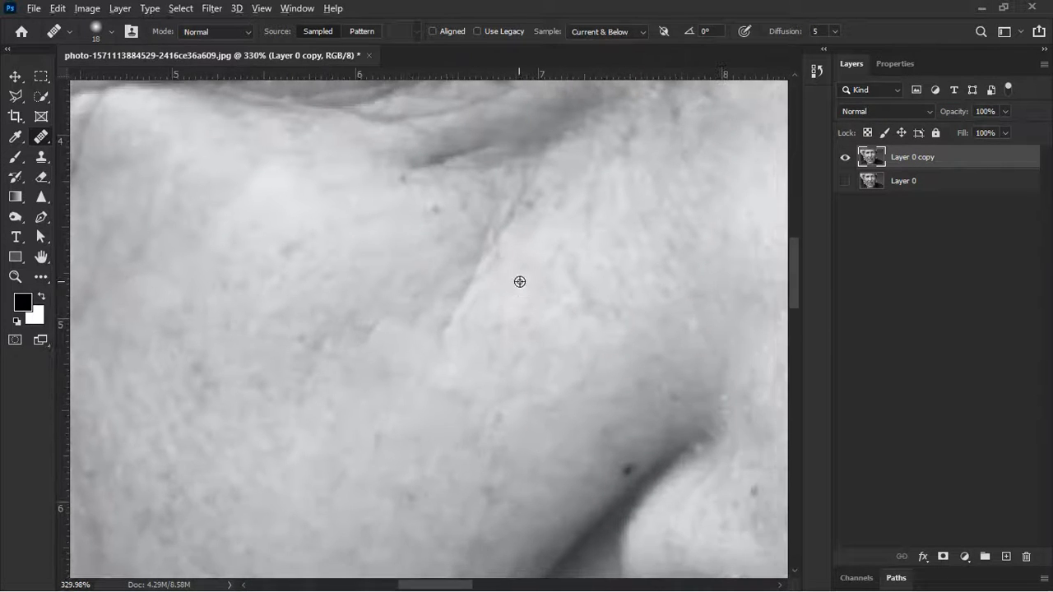
{"action": "scroll", "coordinate": [519, 277], "scroll_direction": "up", "scroll_amount": 3}
{"action": "mouse_move", "coordinate": [409, 360]}
{"action": "left_mouse_down"}
{"action": "mouse_move", "coordinate": [465, 277]}
{"action": "mouse_move", "coordinate": [482, 230]}
{"action": "left_mouse_up"}
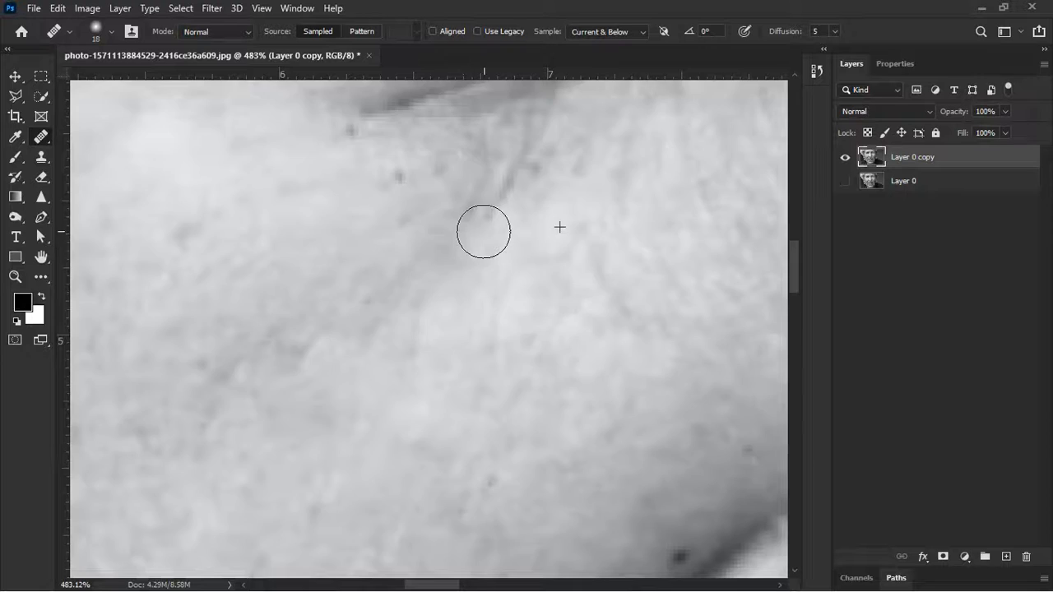
Step: Set the Healing Brush size to 12 px for retouching the upper crease across the nose bridge
{"action": "scroll", "coordinate": [485, 236], "scroll_direction": "down", "scroll_amount": 3}
{"action": "scroll", "coordinate": [484, 236], "scroll_direction": "down", "scroll_amount": 2}
{"action": "scroll", "coordinate": [536, 315], "scroll_direction": "up", "scroll_amount": 3}
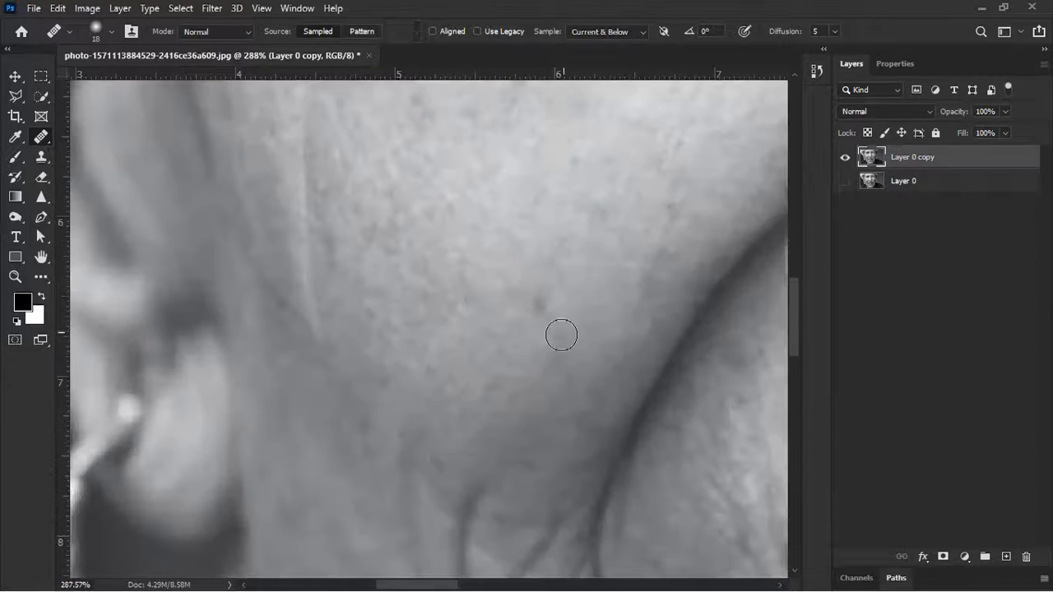
{"action": "scroll", "coordinate": [537, 310], "scroll_direction": "down", "scroll_amount": 4}
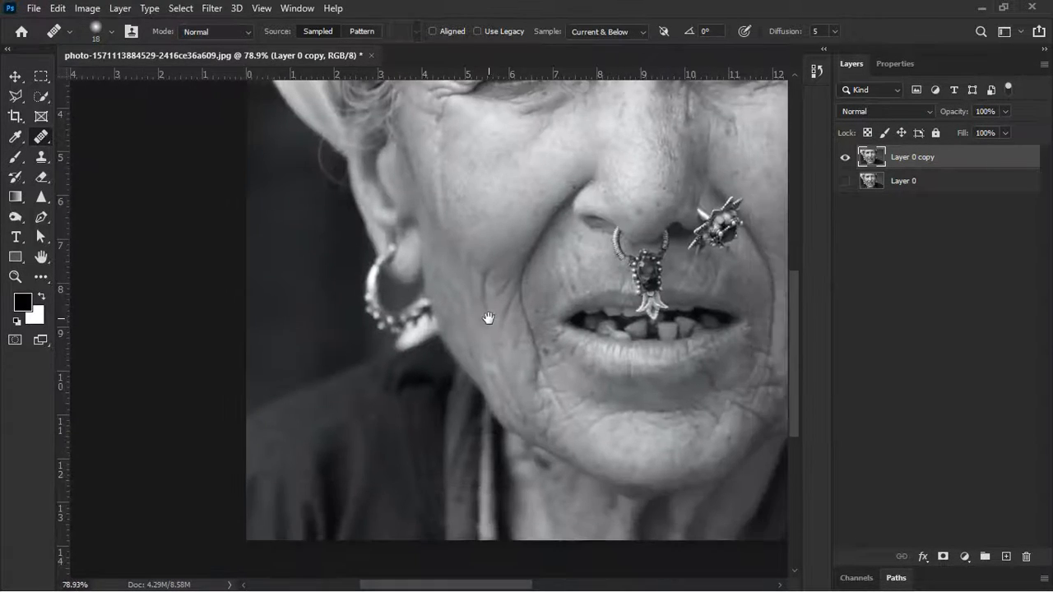
{"action": "scroll", "coordinate": [492, 290], "scroll_direction": "up", "scroll_amount": 2}
{"action": "scroll", "coordinate": [492, 290], "scroll_direction": "up", "scroll_amount": 5}
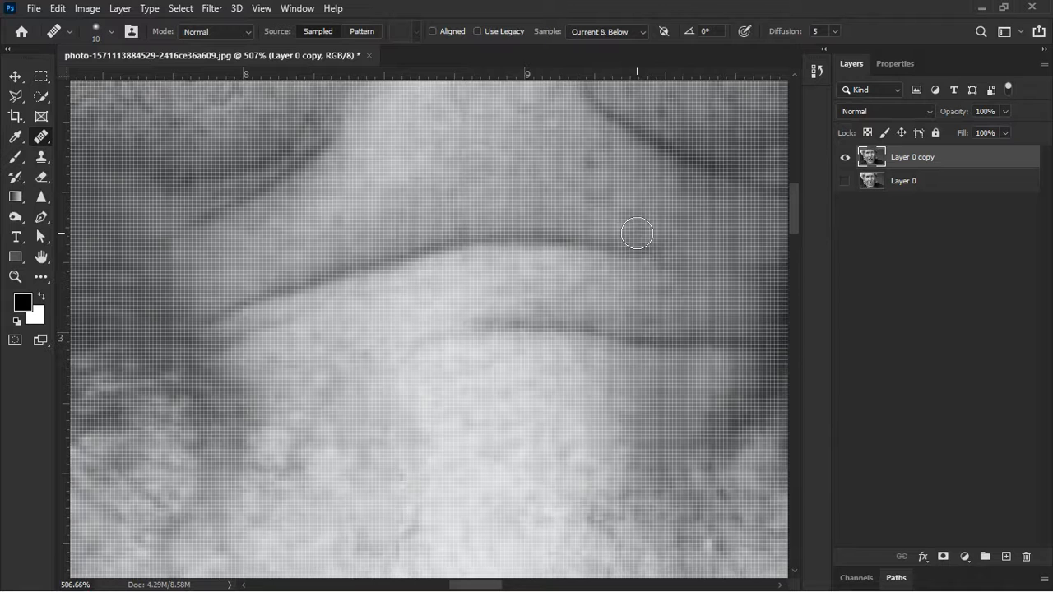
{"action": "right_click", "coordinate": [627, 225]}
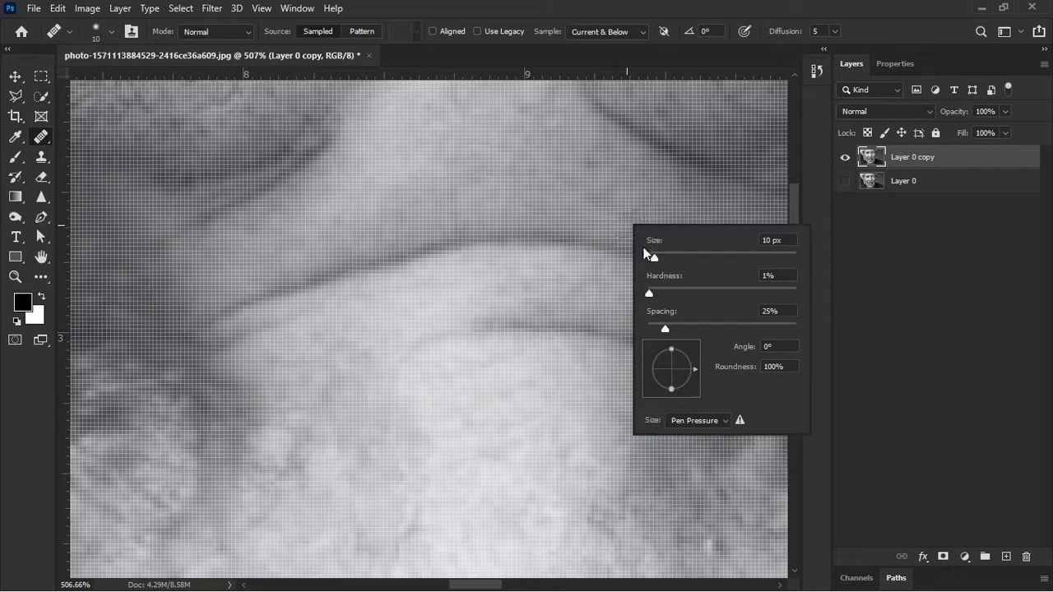
{"action": "mouse_move", "coordinate": [655, 257]}
{"action": "left_mouse_down"}
{"action": "mouse_move", "coordinate": [704, 232]}
{"action": "mouse_move", "coordinate": [660, 260]}
{"action": "left_mouse_up"}
{"action": "left_click_drag", "start_coordinate": [658, 260], "coordinate": [655, 260]}
{"action": "left_click", "coordinate": [531, 285]}
{"action": "left_click", "coordinate": [507, 235]}
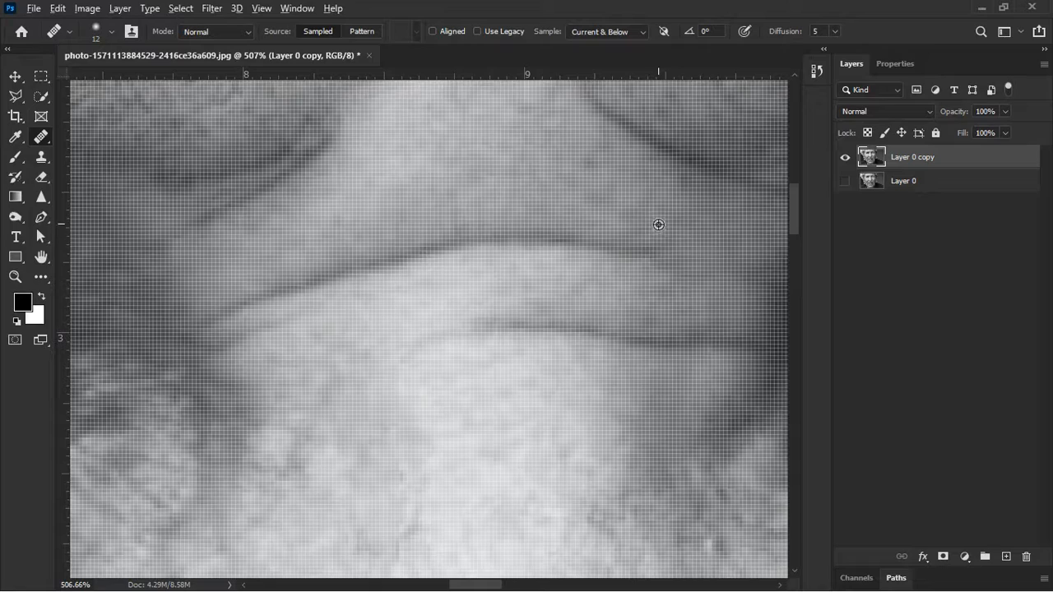
Step: Heal the upper horizontal crease across the nose bridge with skin sampled next to it
{"action": "left_click_drag", "start_coordinate": [570, 289], "coordinate": [587, 306]}
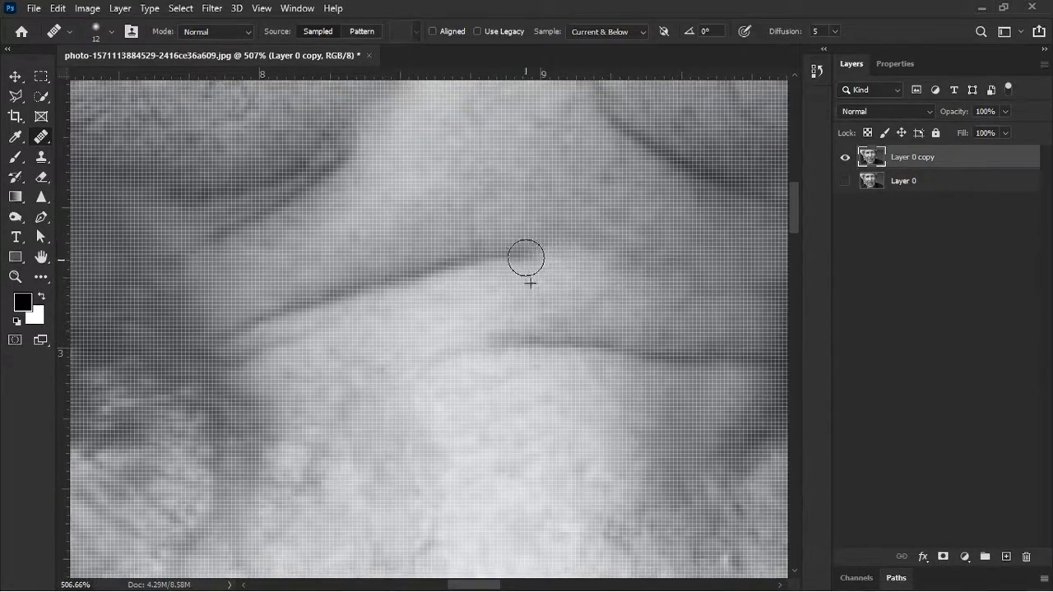
{"action": "left_click_drag", "start_coordinate": [542, 284], "coordinate": [570, 299]}
{"action": "mouse_move", "coordinate": [572, 257]}
{"action": "left_mouse_down"}
{"action": "mouse_move", "coordinate": [452, 299]}
{"action": "mouse_move", "coordinate": [544, 272]}
{"action": "mouse_move", "coordinate": [423, 296]}
{"action": "left_mouse_up"}
{"action": "left_click", "coordinate": [530, 239], "text": "alt"}
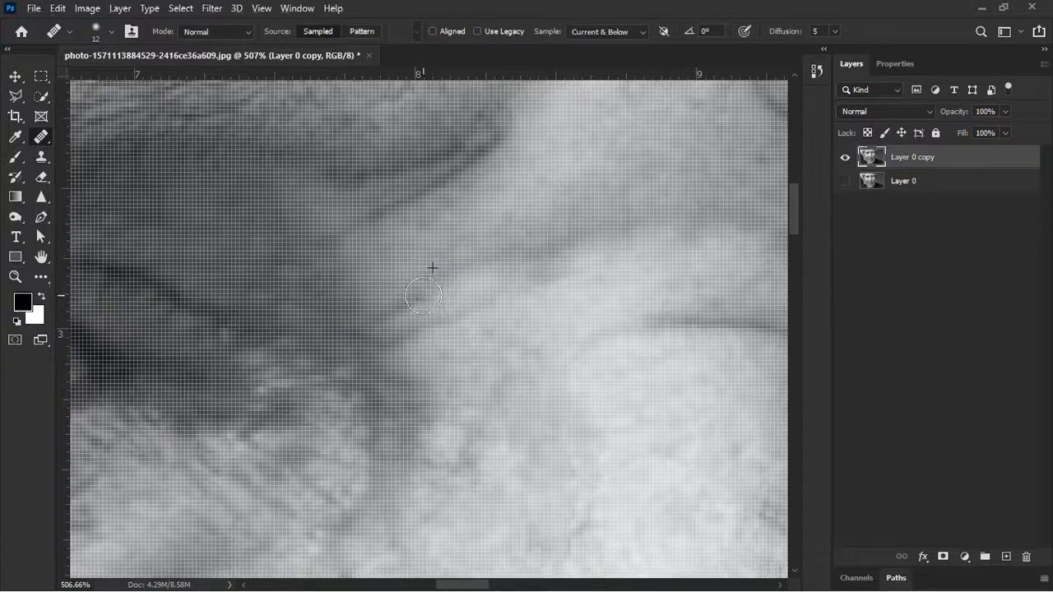
Step: Choose Normal as the Healing Brush mode for the lower crease across the nose bridge
{"action": "scroll", "coordinate": [554, 272], "scroll_direction": "down", "scroll_amount": 3}
{"action": "scroll", "coordinate": [567, 259], "scroll_direction": "up", "scroll_amount": 4}
{"action": "mouse_move", "coordinate": [658, 275]}
{"action": "left_mouse_down"}
{"action": "mouse_move", "coordinate": [568, 258]}
{"action": "mouse_move", "coordinate": [578, 261]}
{"action": "left_mouse_up"}
{"action": "left_click", "coordinate": [218, 33]}
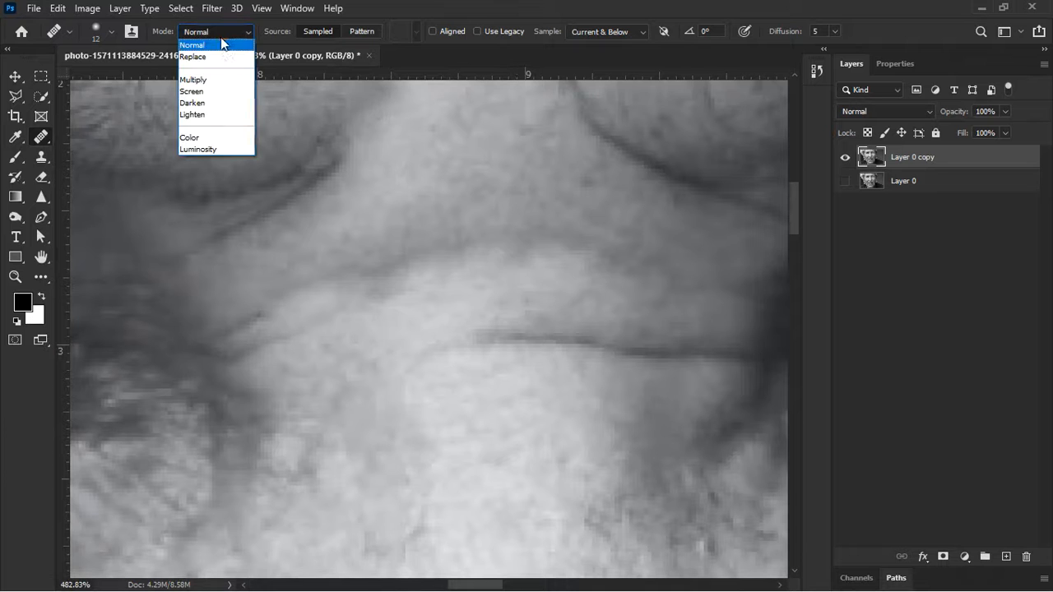
{"action": "left_click", "coordinate": [219, 45]}
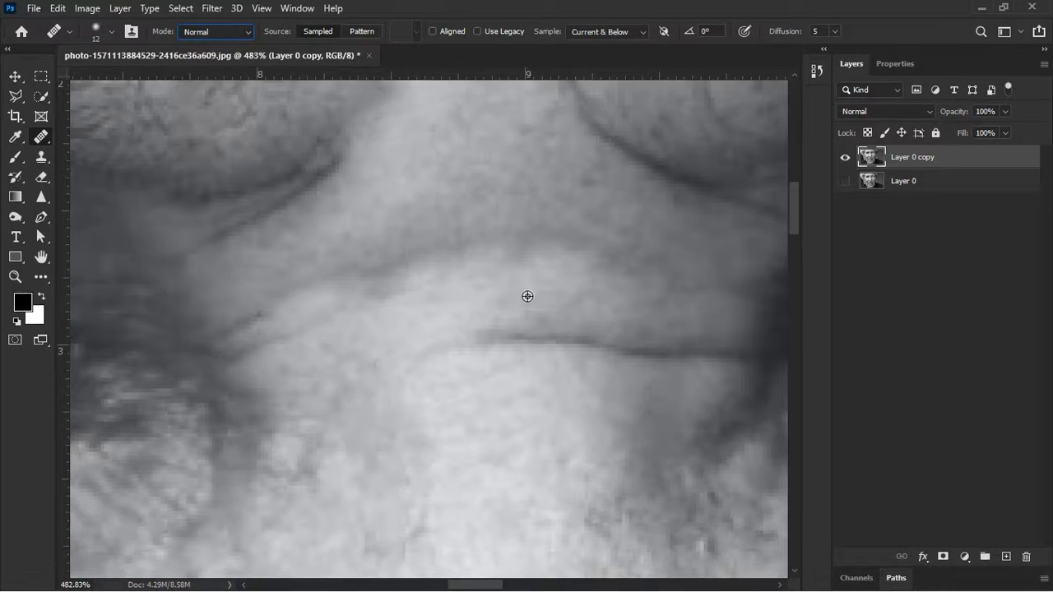
Step: Heal the lower horizontal crease across the nose bridge with a 9 px Healing Brush, sampling clean skin beside it
{"action": "scroll", "coordinate": [528, 296], "scroll_direction": "up", "scroll_amount": 3}
{"action": "mouse_move", "coordinate": [407, 301]}
{"action": "left_mouse_down"}
{"action": "mouse_move", "coordinate": [380, 290]}
{"action": "mouse_move", "coordinate": [404, 245]}
{"action": "mouse_move", "coordinate": [502, 252]}
{"action": "left_mouse_up"}
{"action": "left_click", "coordinate": [380, 290], "text": "alt"}
{"action": "mouse_move", "coordinate": [504, 271]}
{"action": "left_mouse_down"}
{"action": "mouse_move", "coordinate": [363, 267]}
{"action": "mouse_move", "coordinate": [483, 268]}
{"action": "mouse_move", "coordinate": [500, 301]}
{"action": "left_mouse_up"}
{"action": "left_click", "coordinate": [461, 242], "text": "alt"}
{"action": "left_click_drag", "start_coordinate": [431, 263], "coordinate": [419, 263]}
{"action": "mouse_move", "coordinate": [493, 294]}
{"action": "left_mouse_down"}
{"action": "mouse_move", "coordinate": [438, 280]}
{"action": "mouse_move", "coordinate": [493, 274]}
{"action": "left_mouse_up"}
{"action": "scroll", "coordinate": [477, 260], "scroll_direction": "down", "scroll_amount": 10}
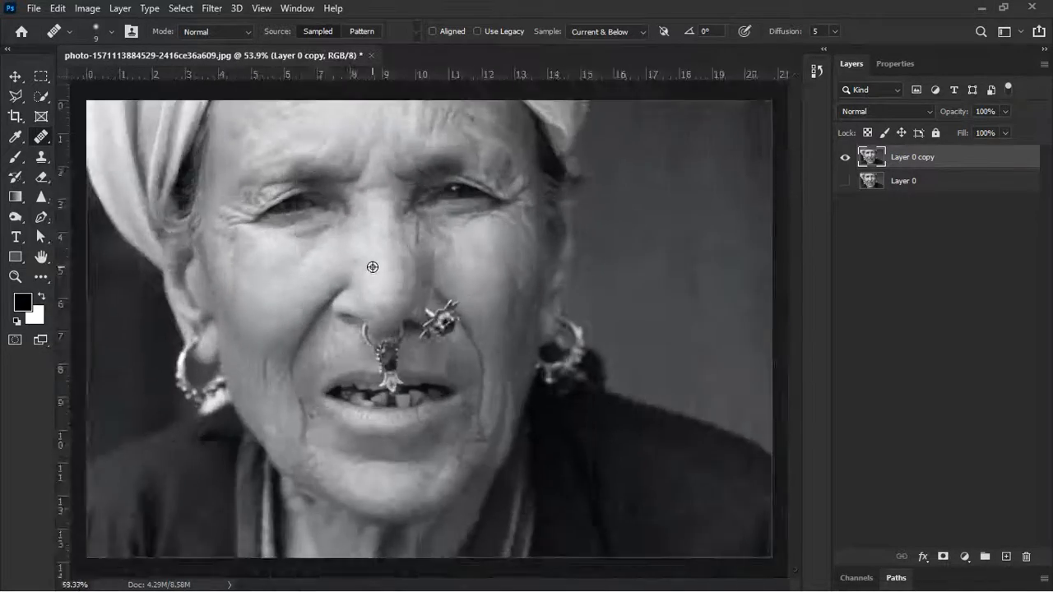
Step: Heal the dark spot on the cheek just above the nostril crease with an 11 px Healing Brush
{"action": "scroll", "coordinate": [372, 267], "scroll_direction": "up", "scroll_amount": 8}
{"action": "left_click_drag", "start_coordinate": [444, 292], "coordinate": [611, 164]}
{"action": "scroll", "coordinate": [418, 286], "scroll_direction": "down", "scroll_amount": 5}
{"action": "scroll", "coordinate": [418, 286], "scroll_direction": "up", "scroll_amount": 9}
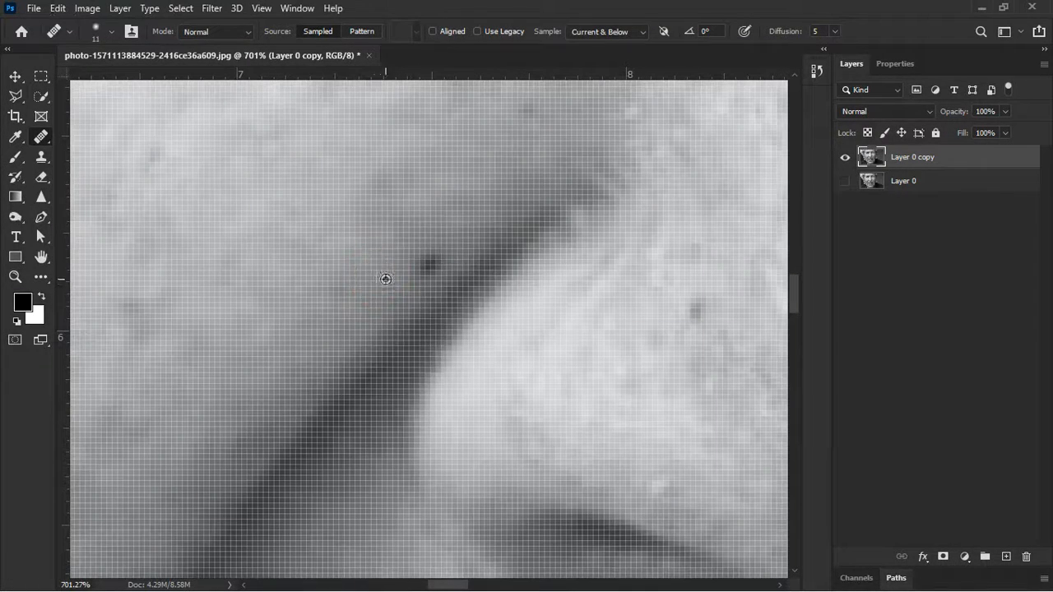
{"action": "left_click", "coordinate": [426, 267]}
{"action": "scroll", "coordinate": [409, 269], "scroll_direction": "down", "scroll_amount": 3}
{"action": "scroll", "coordinate": [409, 269], "scroll_direction": "down", "scroll_amount": 5}
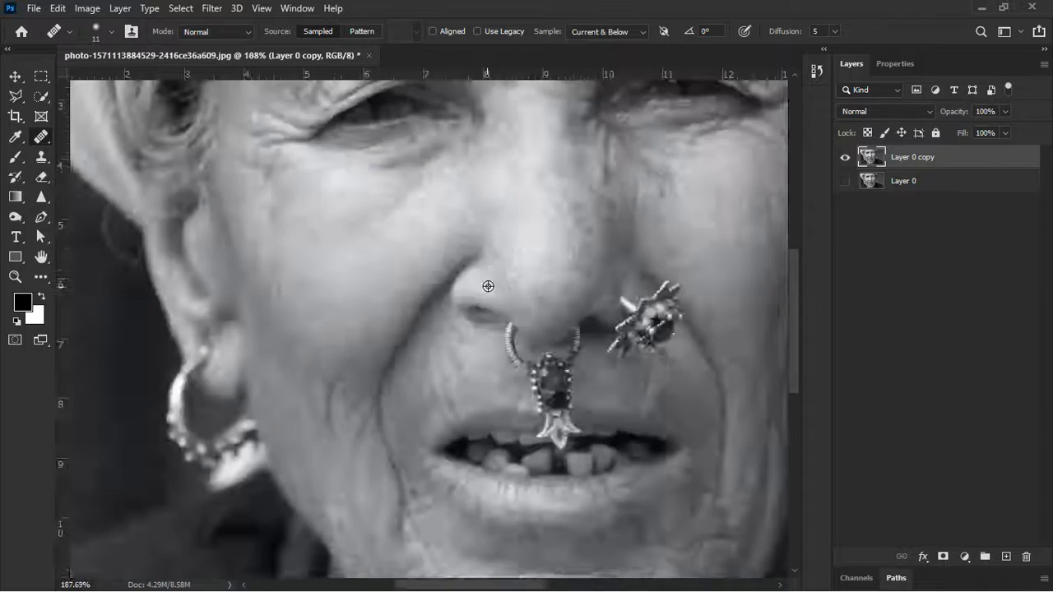
Step: Heal the dark spots on the tip of the nose with skin sampled beside them
{"action": "scroll", "coordinate": [489, 277], "scroll_direction": "up", "scroll_amount": 6}
{"action": "left_click_drag", "start_coordinate": [504, 309], "coordinate": [493, 282]}
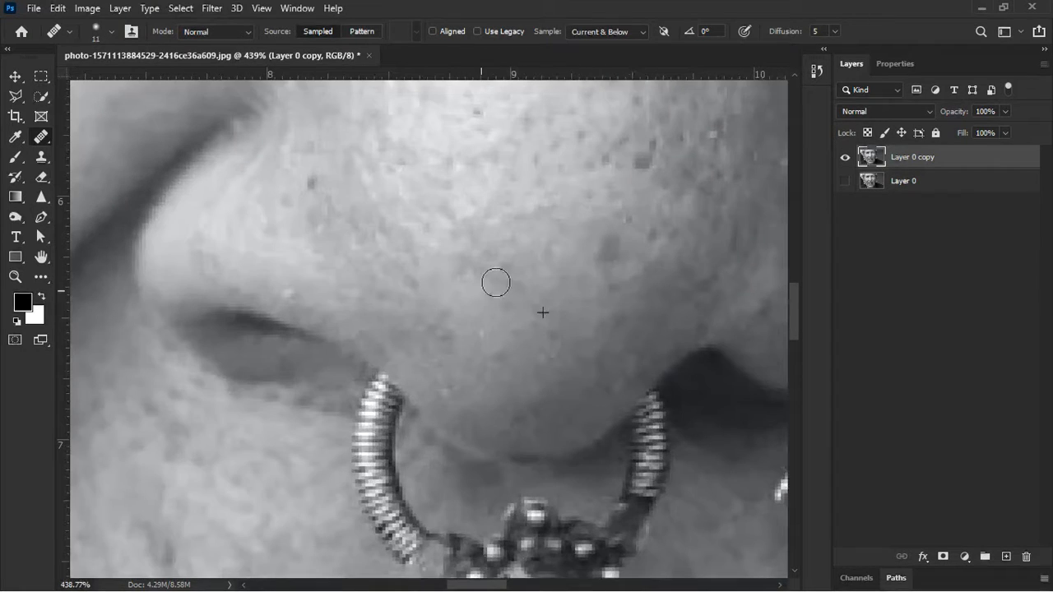
{"action": "scroll", "coordinate": [543, 275], "scroll_direction": "down", "scroll_amount": 4}
{"action": "scroll", "coordinate": [585, 258], "scroll_direction": "up", "scroll_amount": 4}
{"action": "left_click_drag", "start_coordinate": [553, 262], "coordinate": [564, 264]}
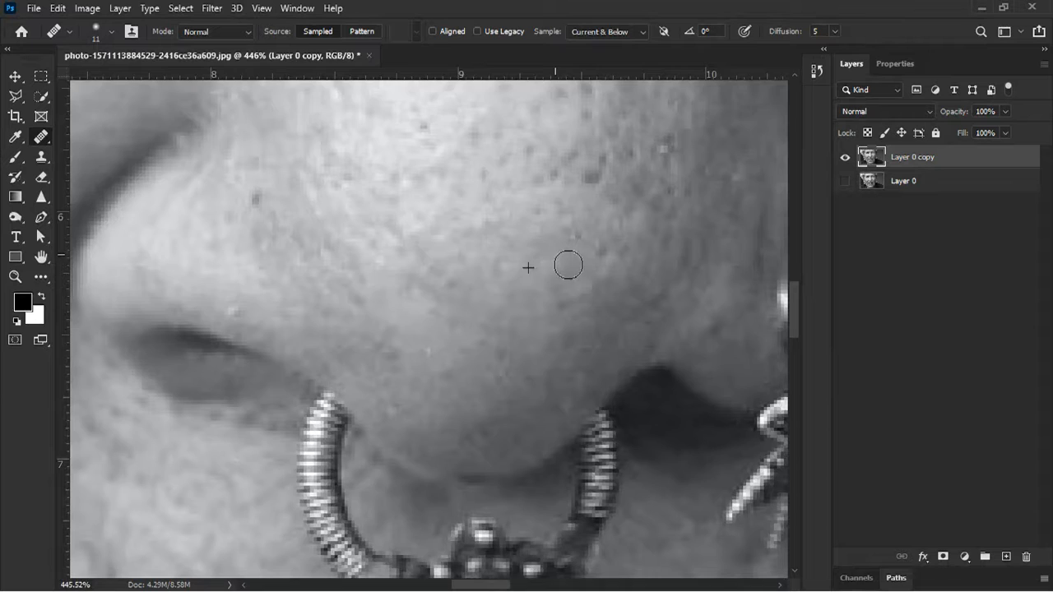
{"action": "scroll", "coordinate": [519, 291], "scroll_direction": "down", "scroll_amount": 6}
{"action": "scroll", "coordinate": [528, 289], "scroll_direction": "up", "scroll_amount": 2}
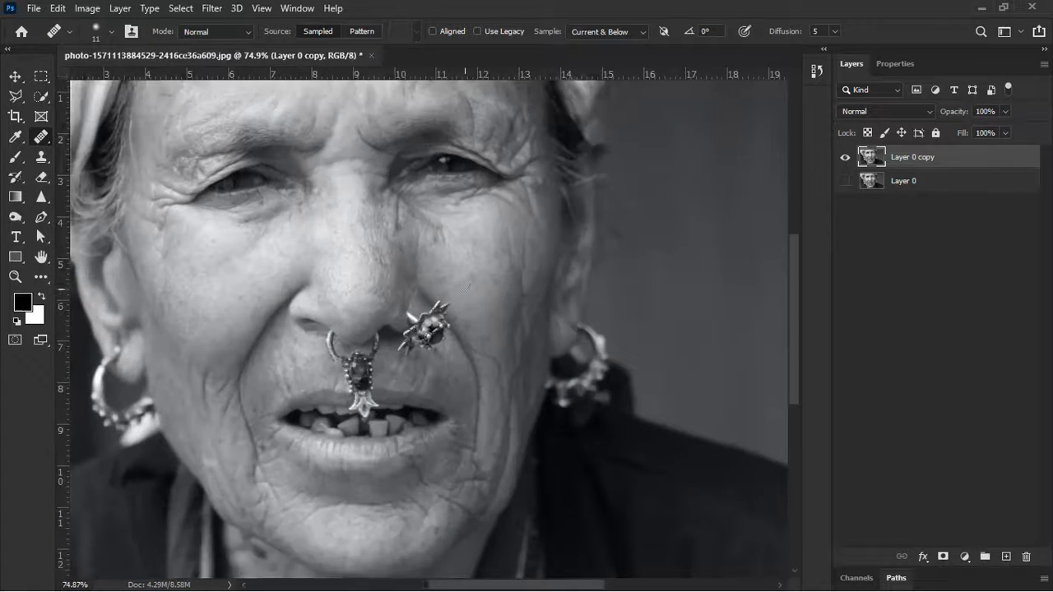
Step: Compare the retouched portrait with the original by toggling the layers' visibility, and examine the original face up close
{"action": "scroll", "coordinate": [494, 287], "scroll_direction": "down", "scroll_amount": 2}
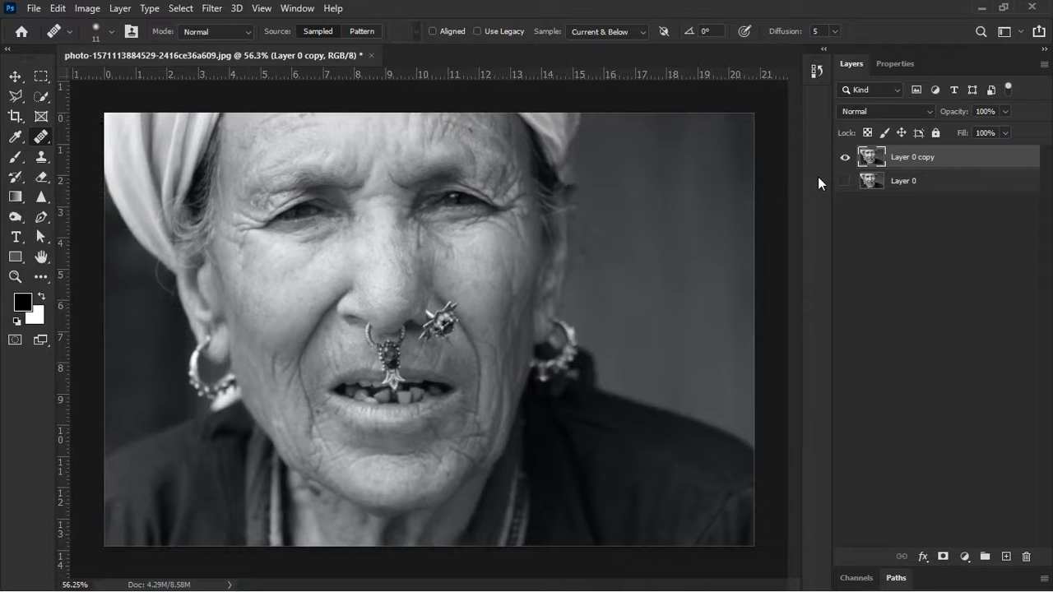
{"action": "left_click", "coordinate": [846, 160]}
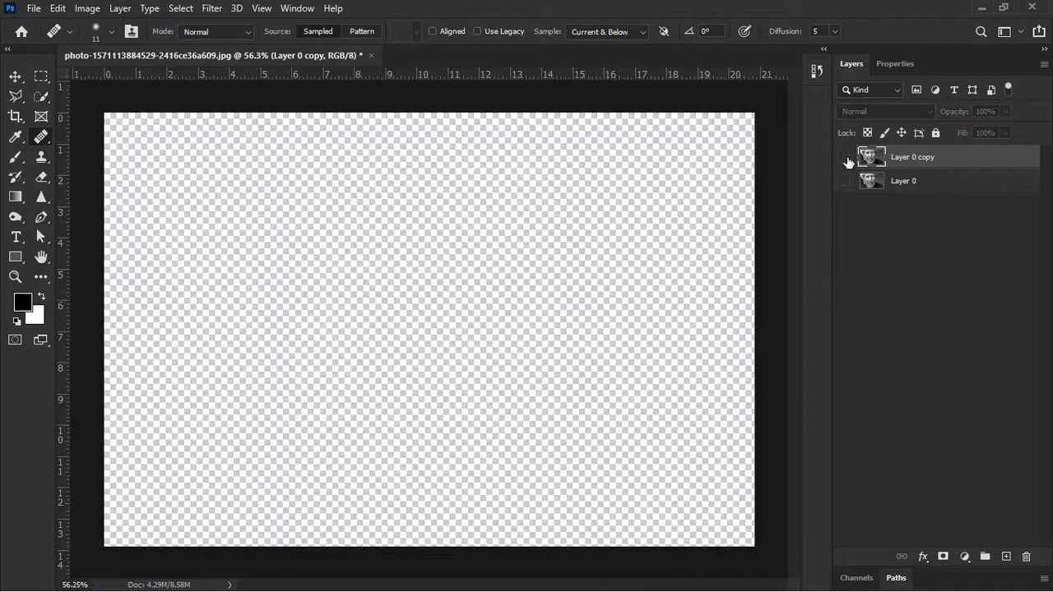
{"action": "left_click", "coordinate": [847, 159]}
{"action": "left_click", "coordinate": [848, 160]}
{"action": "left_click", "coordinate": [847, 161]}
{"action": "left_click", "coordinate": [847, 161]}
{"action": "left_click", "coordinate": [847, 161]}
{"action": "left_click", "coordinate": [848, 162]}
{"action": "left_click", "coordinate": [847, 161]}
{"action": "left_click", "coordinate": [848, 161]}
{"action": "left_click", "coordinate": [847, 161]}
{"action": "left_click", "coordinate": [847, 161]}
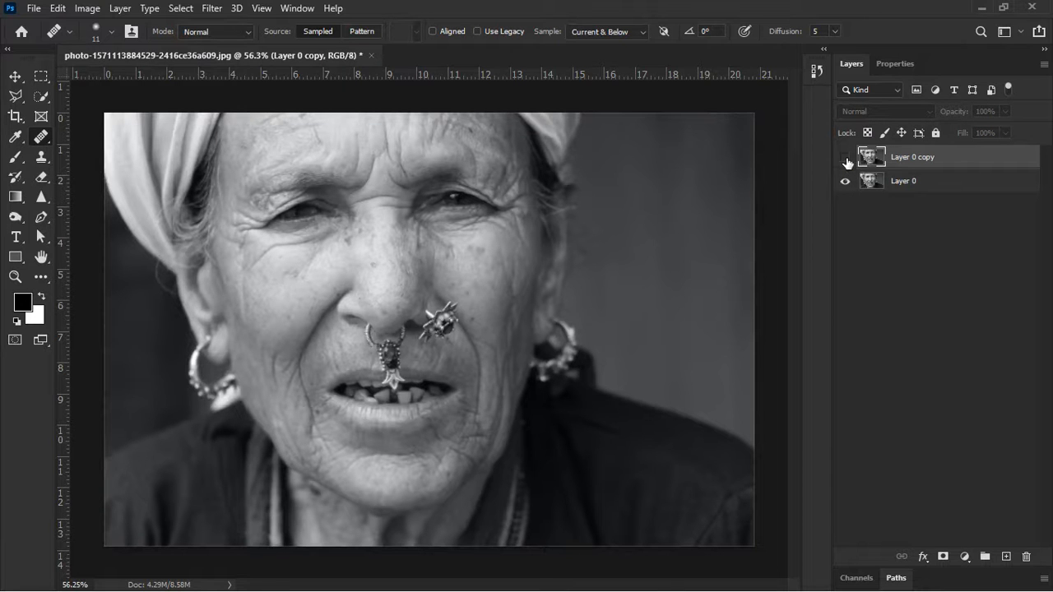
{"action": "scroll", "coordinate": [350, 317], "scroll_direction": "up", "scroll_amount": 3}
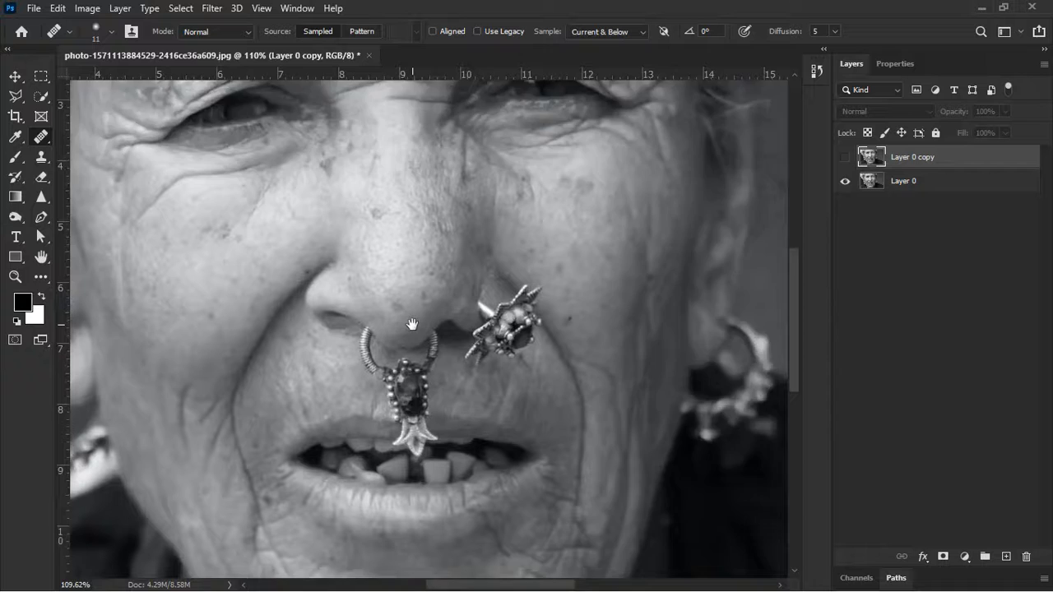
{"action": "left_click_drag", "start_coordinate": [414, 315], "coordinate": [592, 234]}
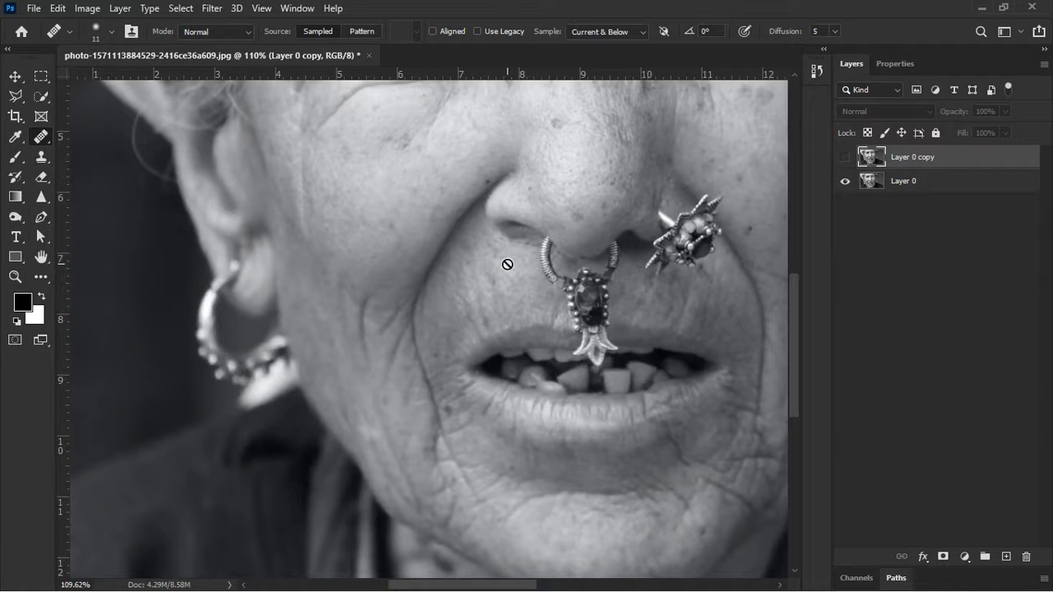
{"action": "left_click_drag", "start_coordinate": [653, 401], "coordinate": [685, 317]}
{"action": "scroll", "coordinate": [684, 318], "scroll_direction": "up", "scroll_amount": 3}
{"action": "scroll", "coordinate": [670, 288], "scroll_direction": "left", "scroll_amount": 2}
{"action": "scroll", "coordinate": [670, 288], "scroll_direction": "down", "scroll_amount": 6}
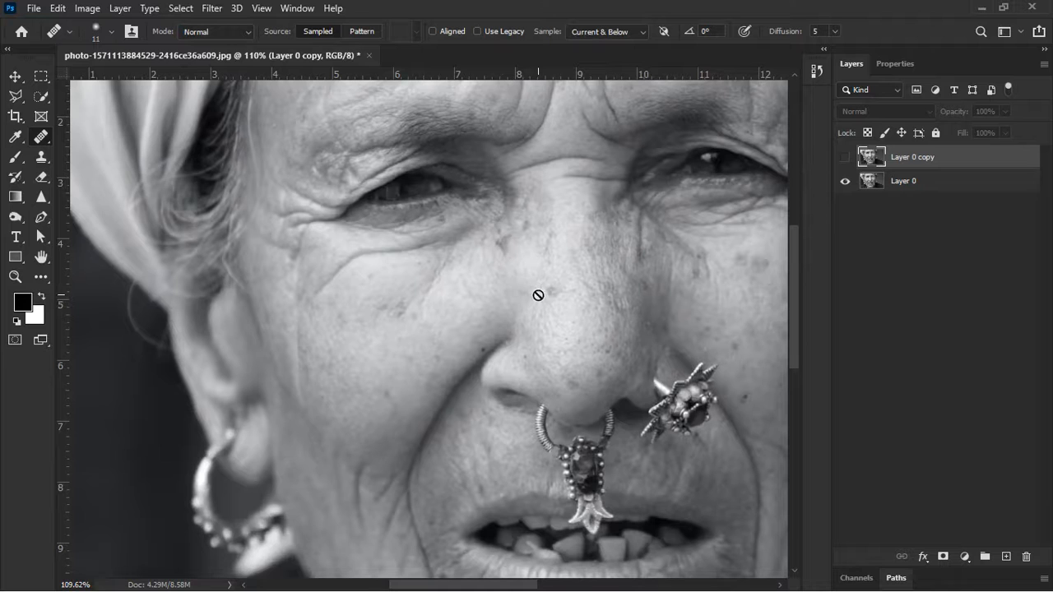
Step: Switch to the Patch Tool and keep its Patch mode at Normal
{"action": "right_click", "coordinate": [44, 135]}
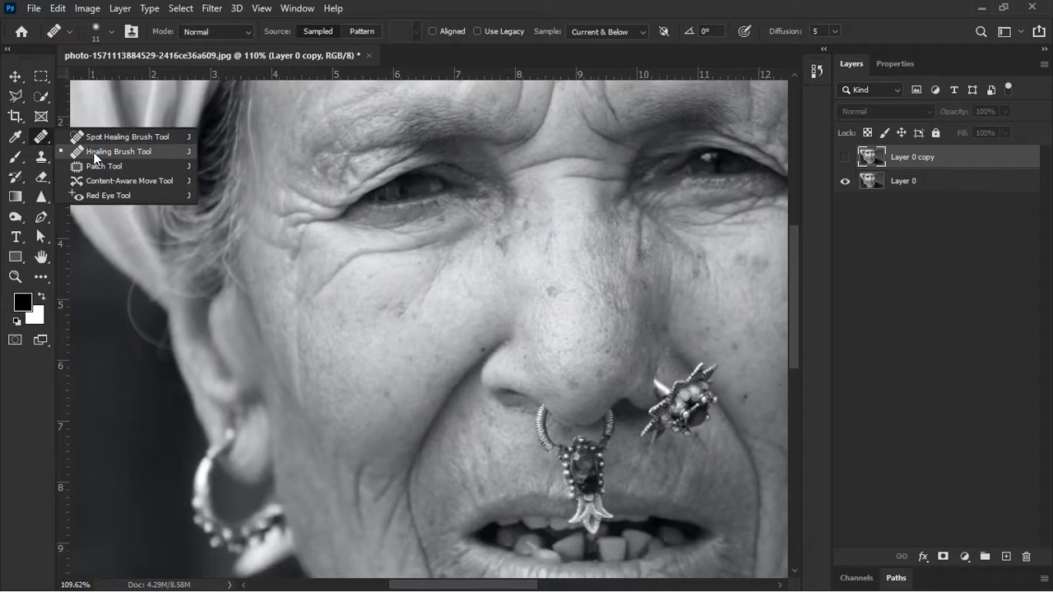
{"action": "left_click", "coordinate": [93, 157]}
{"action": "right_click", "coordinate": [46, 137]}
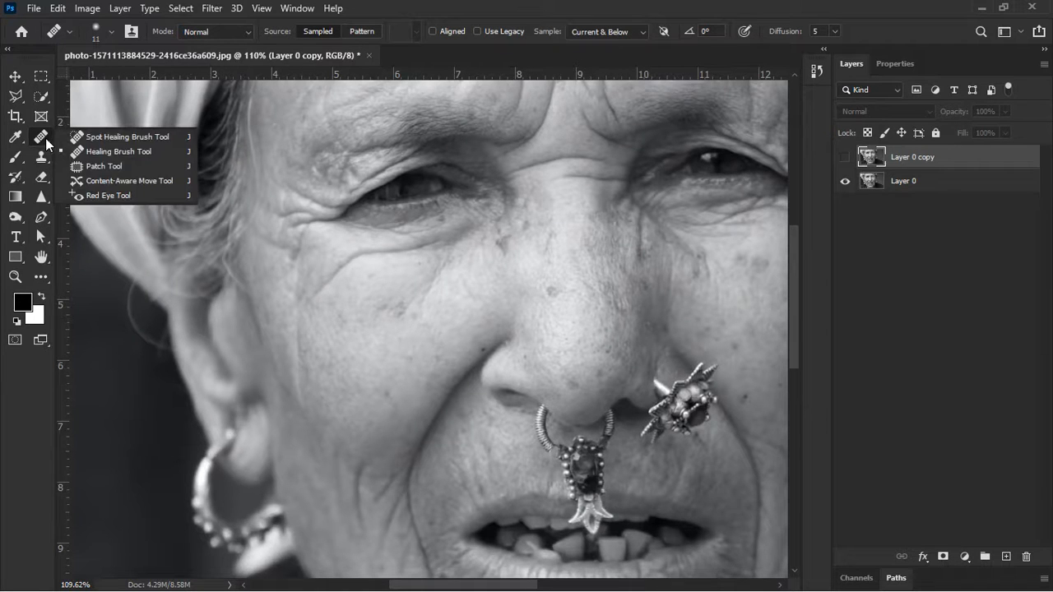
{"action": "left_click", "coordinate": [107, 168]}
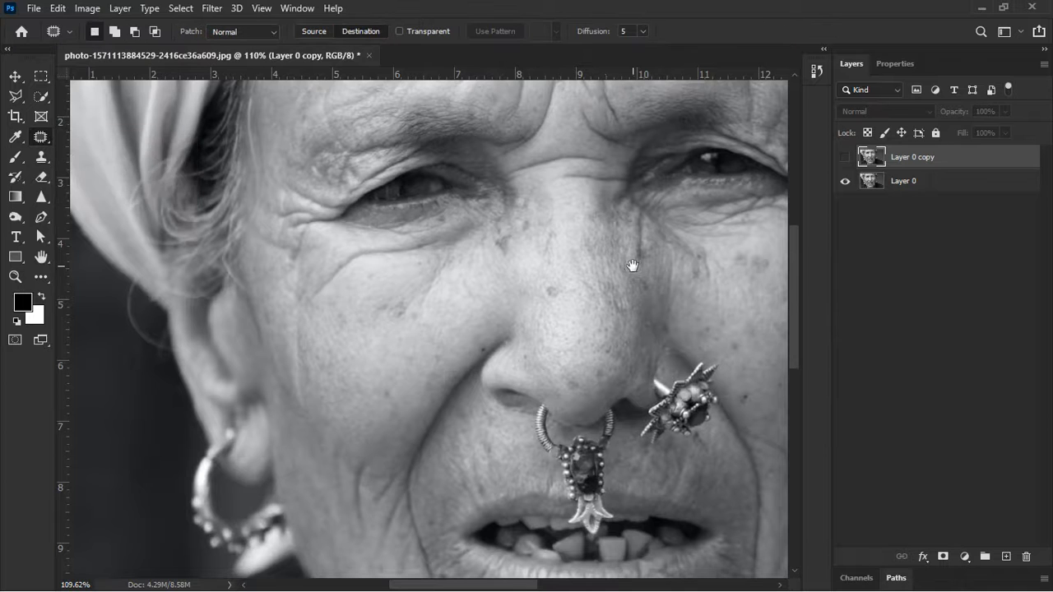
{"action": "scroll", "coordinate": [621, 278], "scroll_direction": "down", "scroll_amount": 3}
{"action": "scroll", "coordinate": [564, 277], "scroll_direction": "left", "scroll_amount": 2}
{"action": "scroll", "coordinate": [470, 235], "scroll_direction": "up", "scroll_amount": 3}
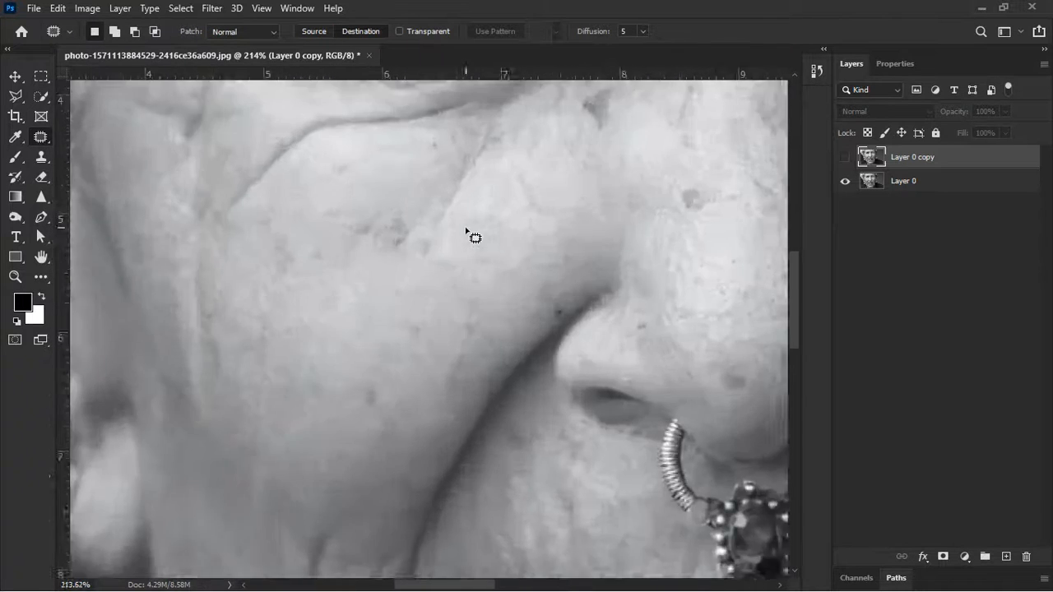
{"action": "scroll", "coordinate": [482, 247], "scroll_direction": "down", "scroll_amount": 3}
{"action": "scroll", "coordinate": [488, 277], "scroll_direction": "up", "scroll_amount": 2}
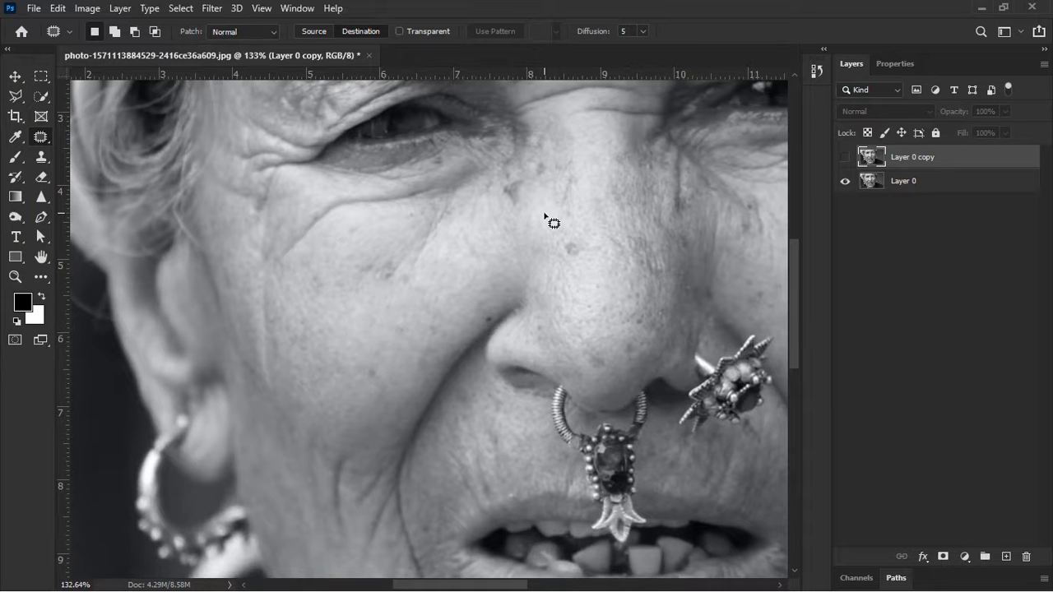
{"action": "left_click_drag", "start_coordinate": [451, 287], "coordinate": [385, 255]}
{"action": "scroll", "coordinate": [422, 249], "scroll_direction": "up", "scroll_amount": 4}
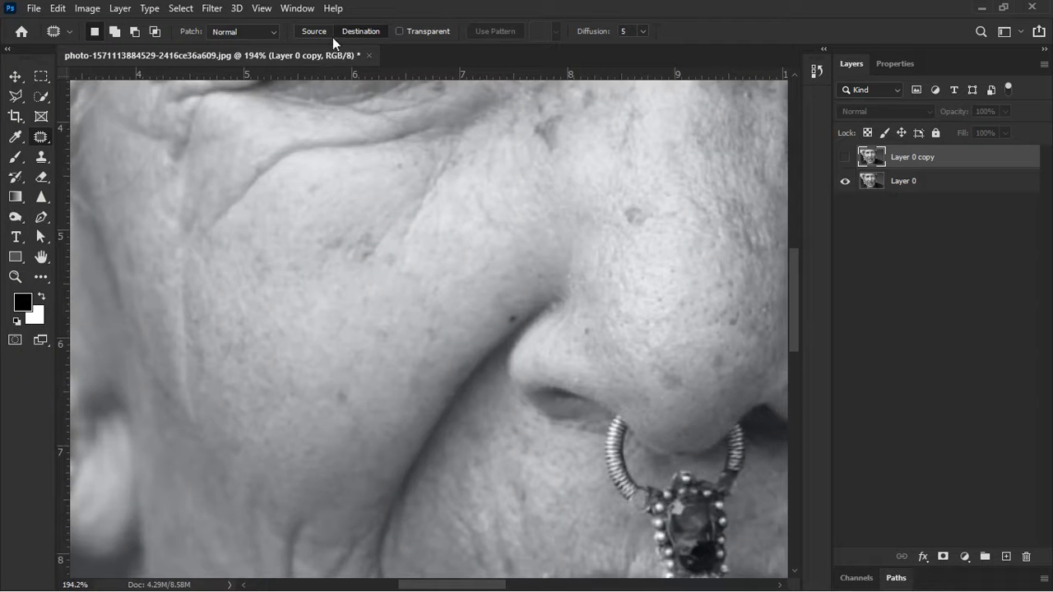
{"action": "left_click", "coordinate": [254, 33]}
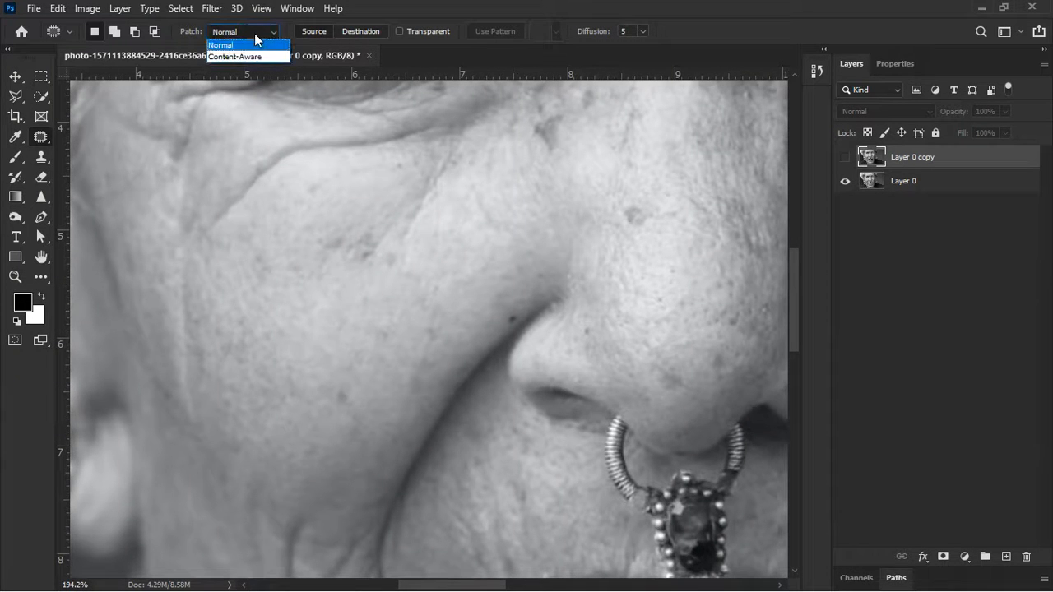
{"action": "left_click", "coordinate": [256, 32]}
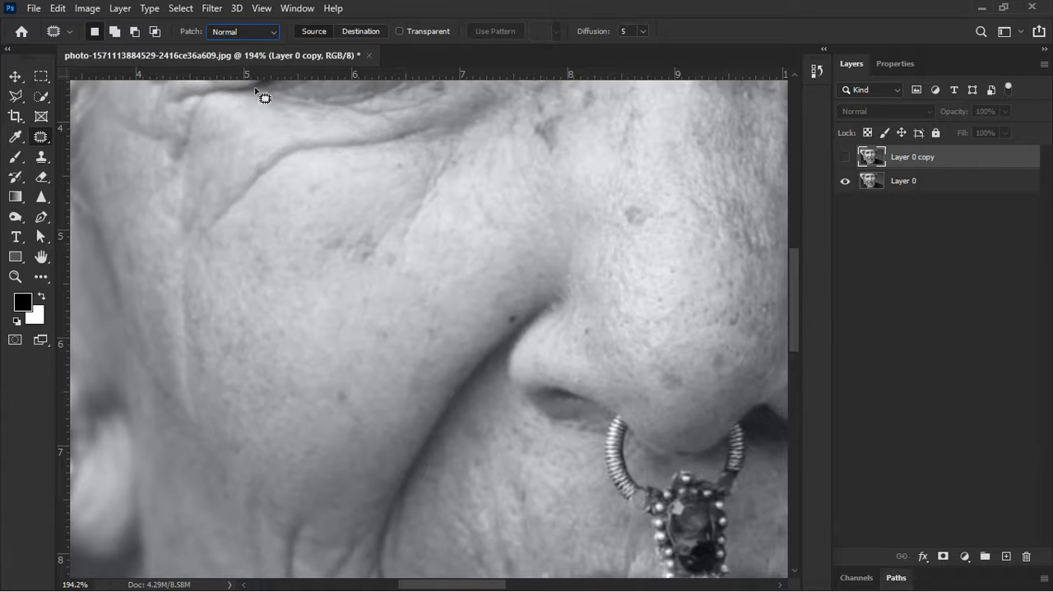
{"action": "left_click", "coordinate": [247, 31]}
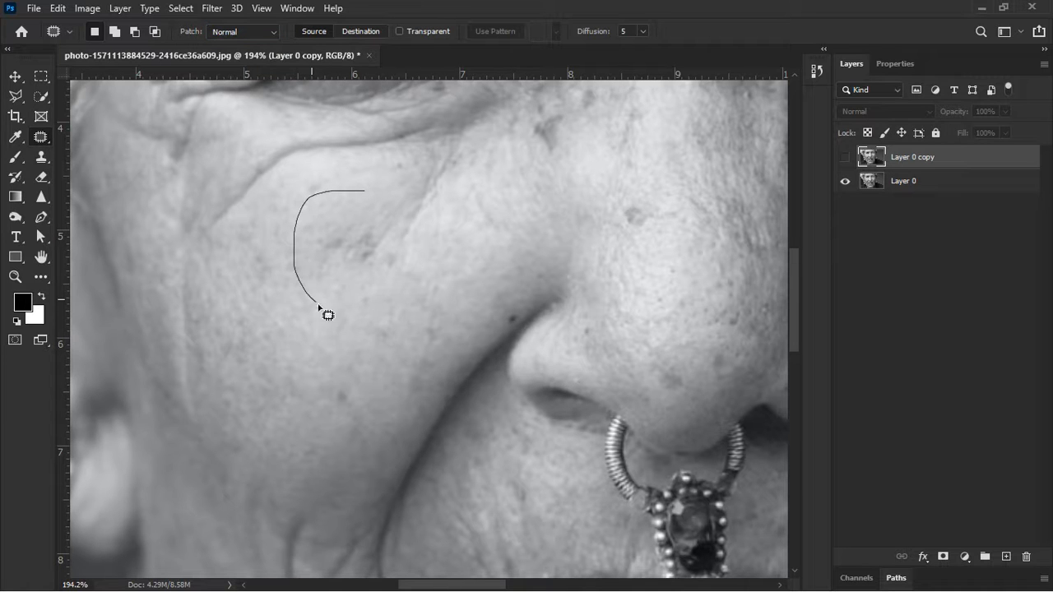
Step: Outline the spotted cheek area below the eye, patch it on Layer 0 copy with skin from the nose, and deselect
{"action": "left_click_drag", "start_coordinate": [376, 204], "coordinate": [367, 192]}
{"action": "scroll", "coordinate": [373, 240], "scroll_direction": "down", "scroll_amount": 2}
{"action": "left_click_drag", "start_coordinate": [412, 233], "coordinate": [378, 224]}
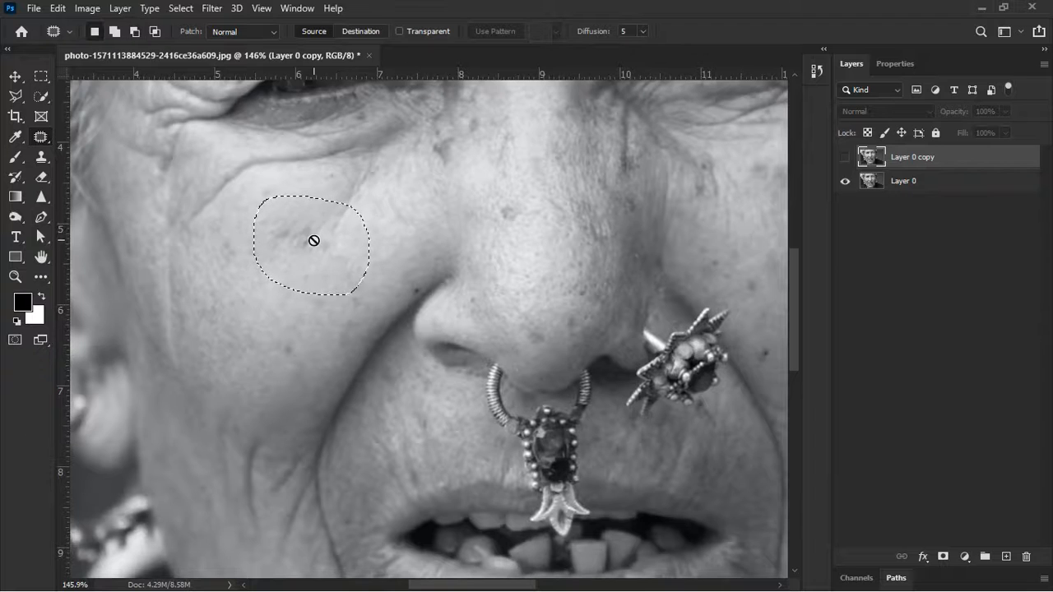
{"action": "left_click", "coordinate": [845, 157]}
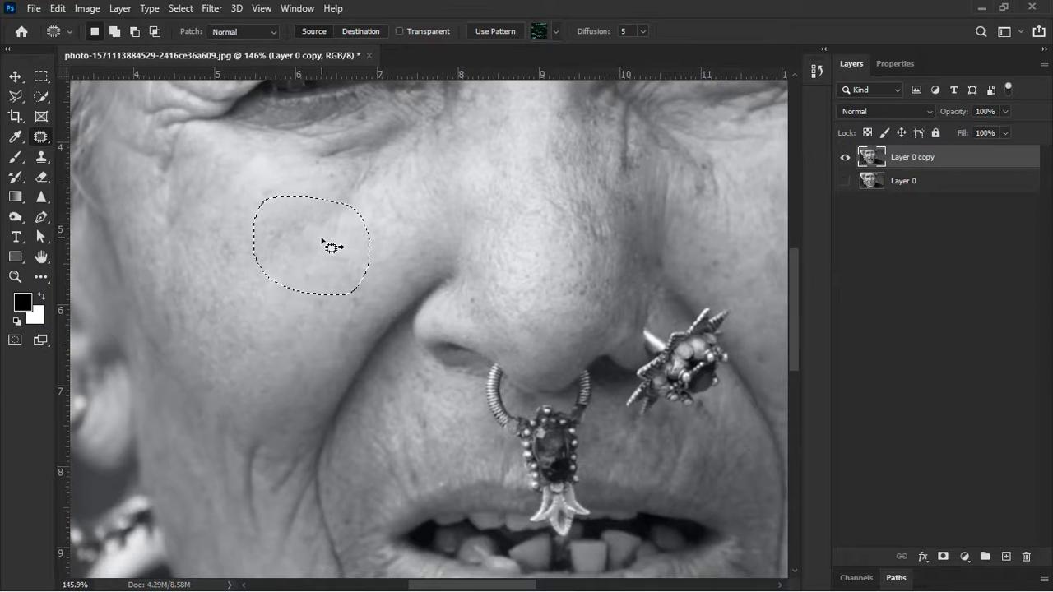
{"action": "left_click_drag", "start_coordinate": [322, 239], "coordinate": [510, 229]}
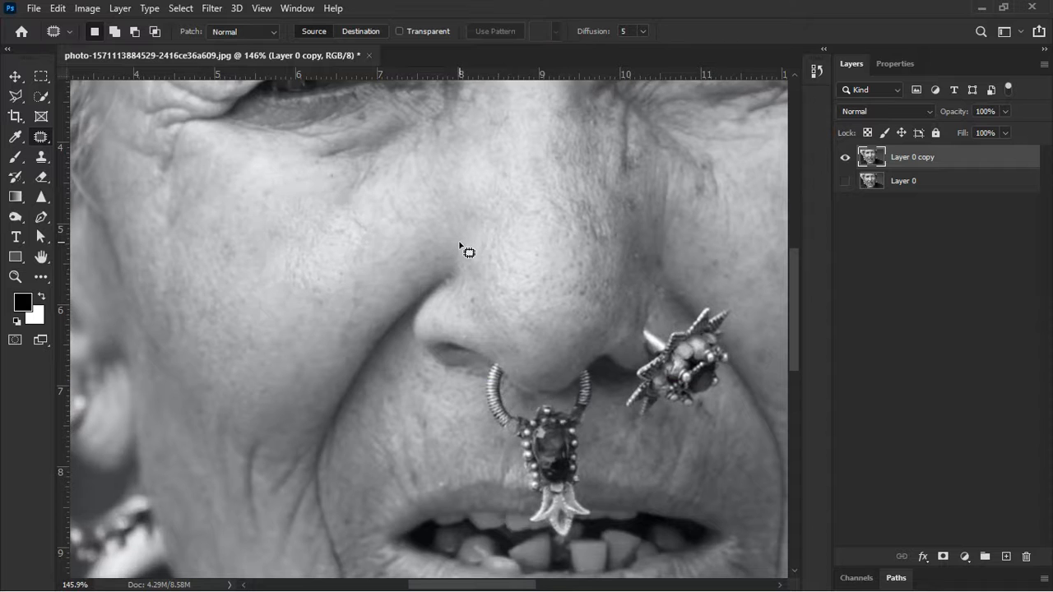
{"action": "left_click_drag", "start_coordinate": [362, 284], "coordinate": [346, 284]}
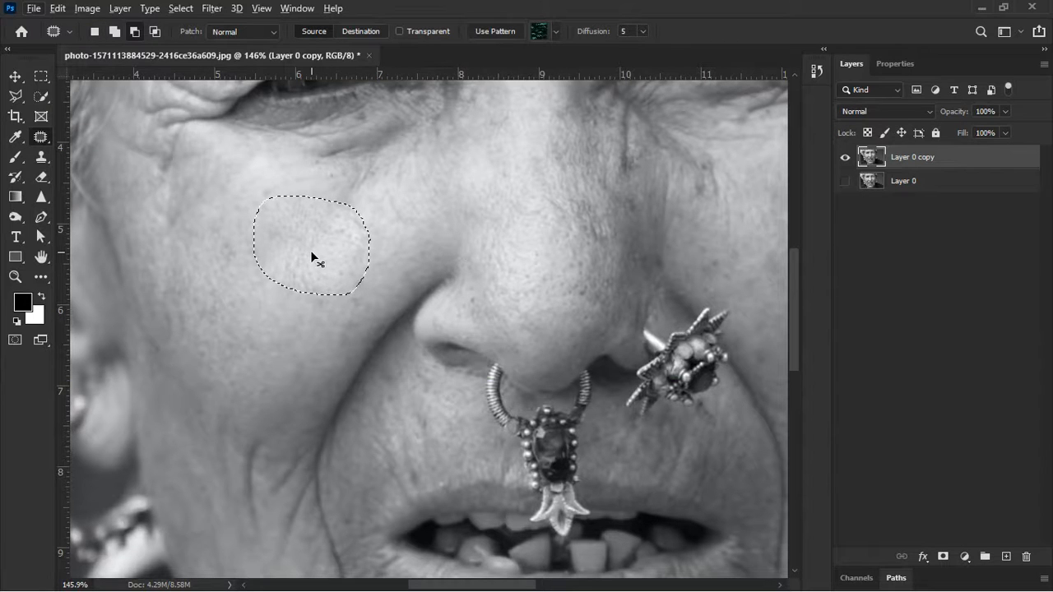
{"action": "key", "text": "ctrl+alt+f"}
{"action": "key", "text": "ctrl+d"}
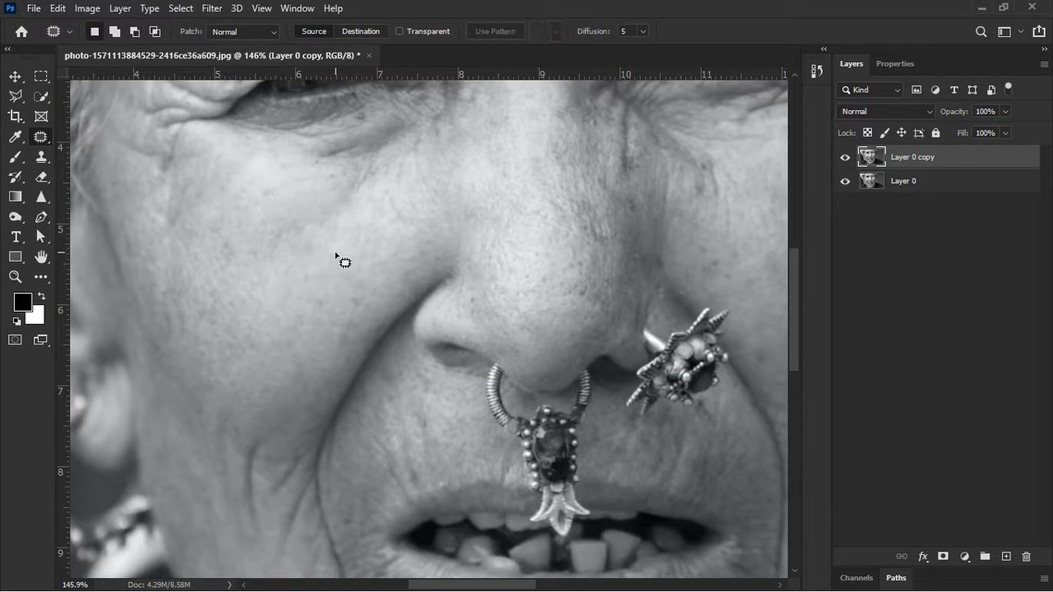
Step: Outline the slanting forehead wrinkle above the eyebrow and patch it with the smoother skin just below it
{"action": "scroll", "coordinate": [274, 253], "scroll_direction": "up", "scroll_amount": 6}
{"action": "left_click_drag", "start_coordinate": [342, 242], "coordinate": [526, 253]}
{"action": "left_click_drag", "start_coordinate": [646, 169], "coordinate": [379, 350]}
{"action": "left_click_drag", "start_coordinate": [543, 147], "coordinate": [532, 533]}
{"action": "left_click_drag", "start_coordinate": [522, 382], "coordinate": [655, 390]}
{"action": "left_click_drag", "start_coordinate": [479, 304], "coordinate": [554, 301]}
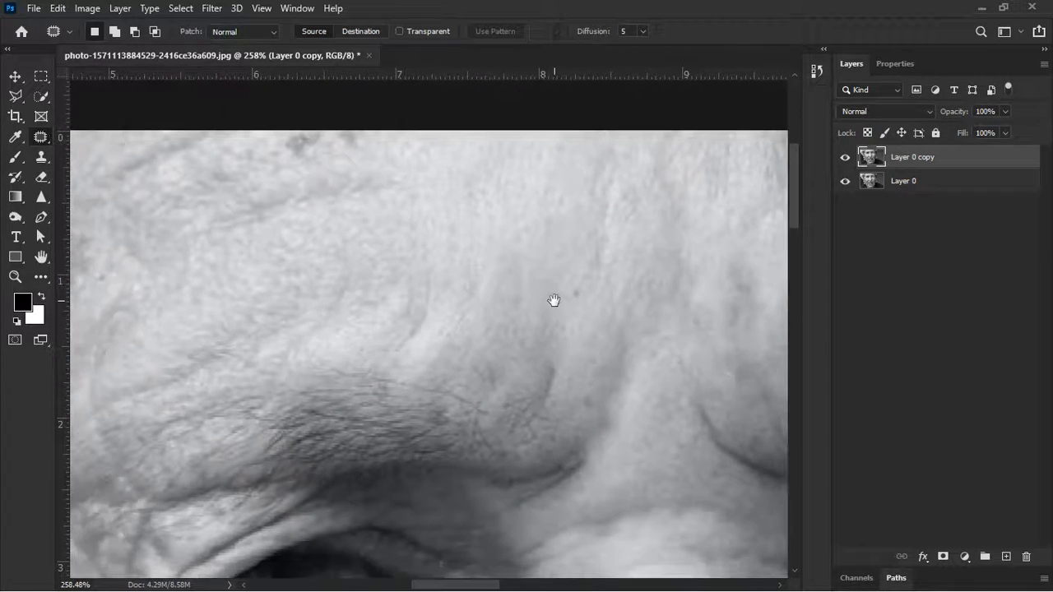
{"action": "scroll", "coordinate": [413, 303], "scroll_direction": "up", "scroll_amount": 1}
{"action": "scroll", "coordinate": [413, 301], "scroll_direction": "down", "scroll_amount": 2}
{"action": "scroll", "coordinate": [333, 254], "scroll_direction": "up", "scroll_amount": 3}
{"action": "left_click_drag", "start_coordinate": [345, 255], "coordinate": [465, 260]}
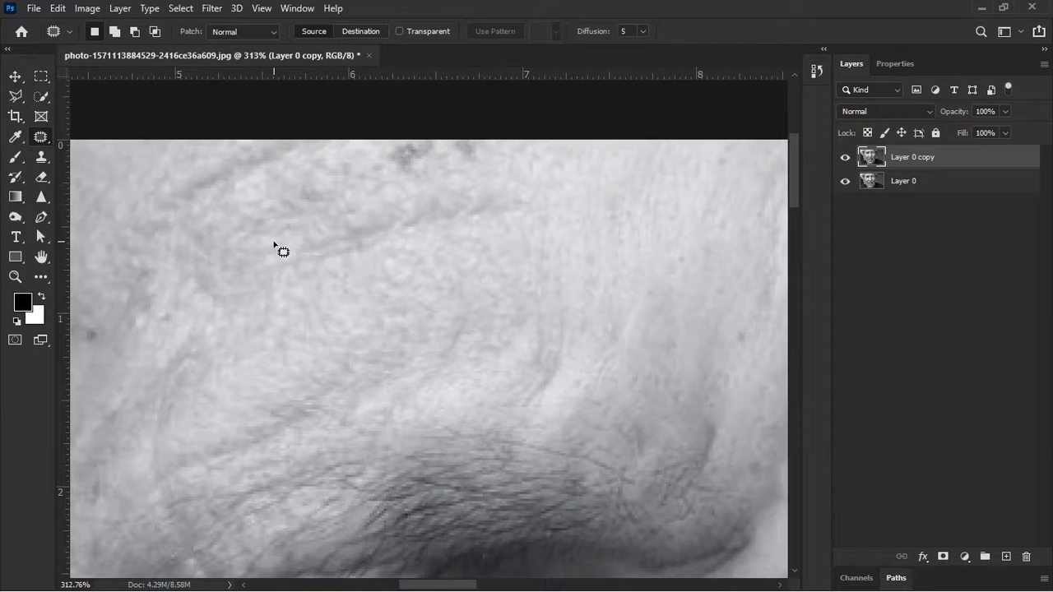
{"action": "mouse_move", "coordinate": [537, 196]}
{"action": "left_mouse_down"}
{"action": "mouse_move", "coordinate": [510, 237]}
{"action": "mouse_move", "coordinate": [319, 268]}
{"action": "left_mouse_up"}
{"action": "left_click_drag", "start_coordinate": [276, 237], "coordinate": [275, 240]}
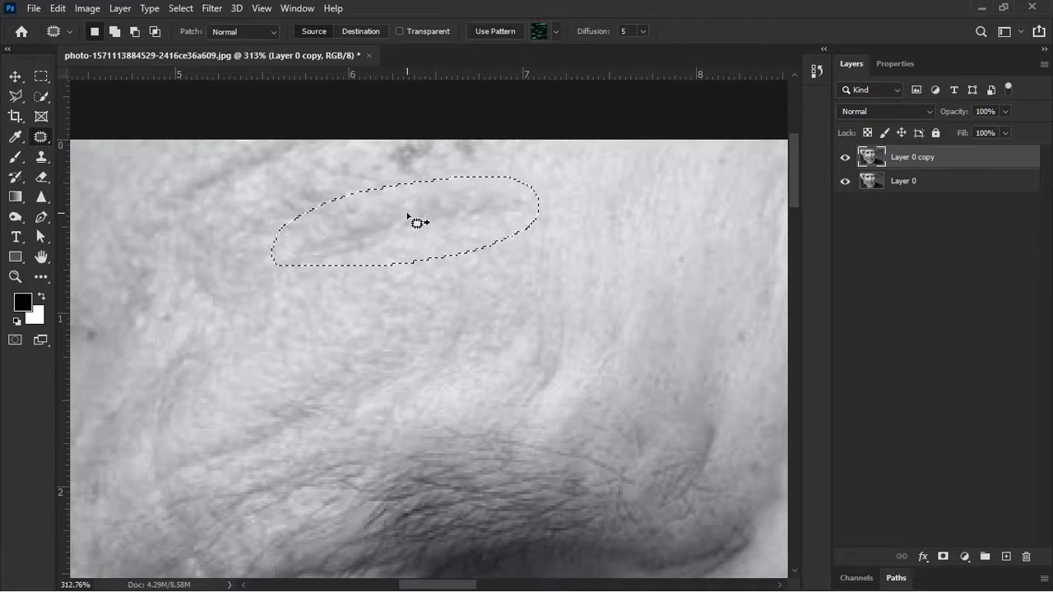
{"action": "left_click_drag", "start_coordinate": [419, 221], "coordinate": [446, 298]}
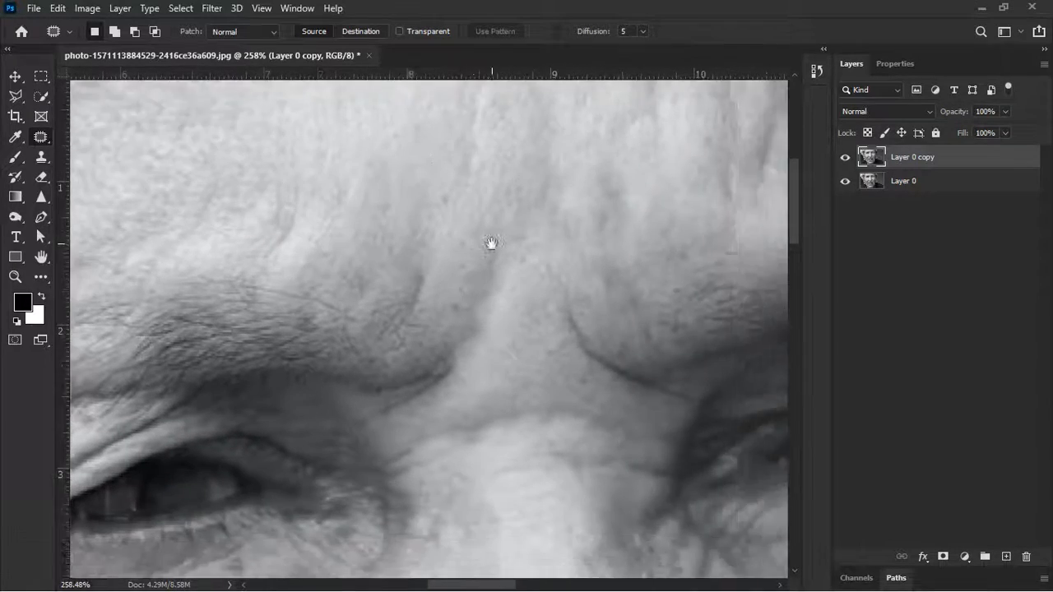
Step: Outline the dark spots on the cheek above the nose ornament, patch them with cleaner cheek skin nearby, and deselect
{"action": "left_click_drag", "start_coordinate": [491, 243], "coordinate": [393, 209]}
{"action": "scroll", "coordinate": [404, 238], "scroll_direction": "down", "scroll_amount": 10}
{"action": "scroll", "coordinate": [442, 212], "scroll_direction": "right", "scroll_amount": 4}
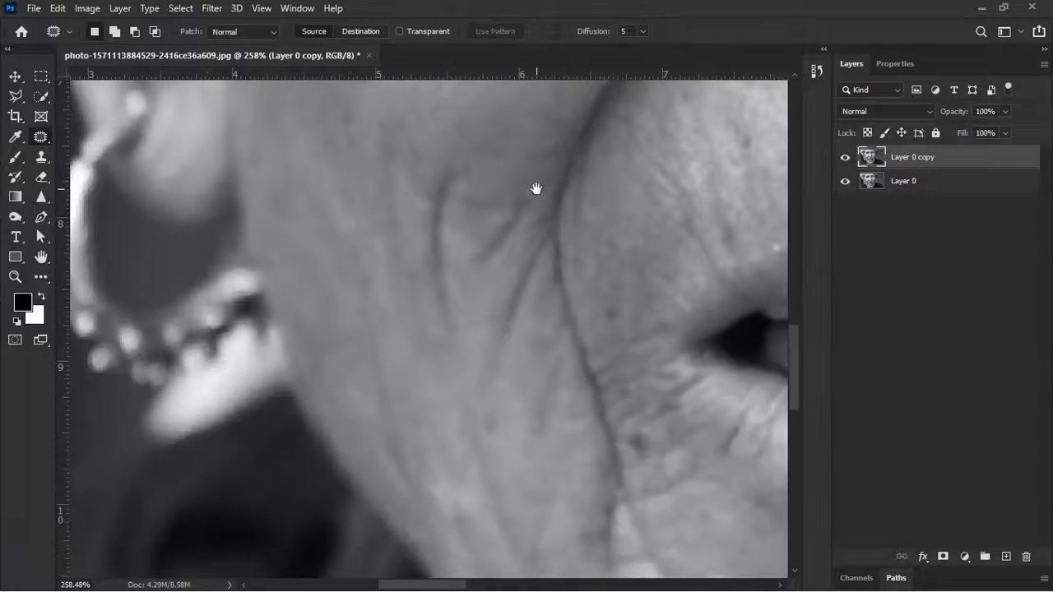
{"action": "left_click_drag", "start_coordinate": [537, 189], "coordinate": [334, 244]}
{"action": "left_click_drag", "start_coordinate": [617, 239], "coordinate": [222, 362]}
{"action": "left_click_drag", "start_coordinate": [658, 157], "coordinate": [584, 138]}
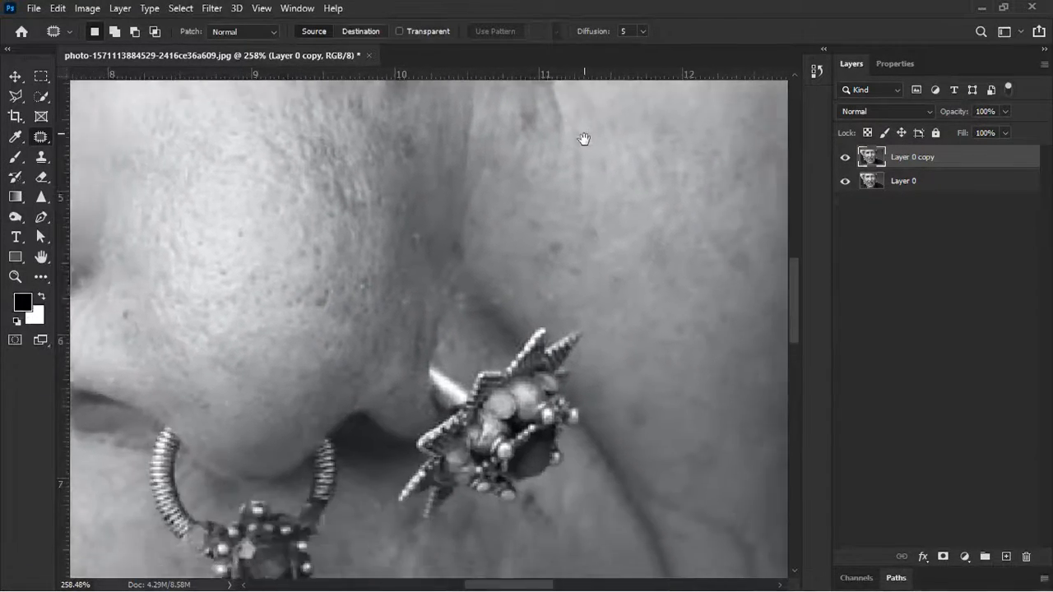
{"action": "scroll", "coordinate": [515, 223], "scroll_direction": "up", "scroll_amount": 3}
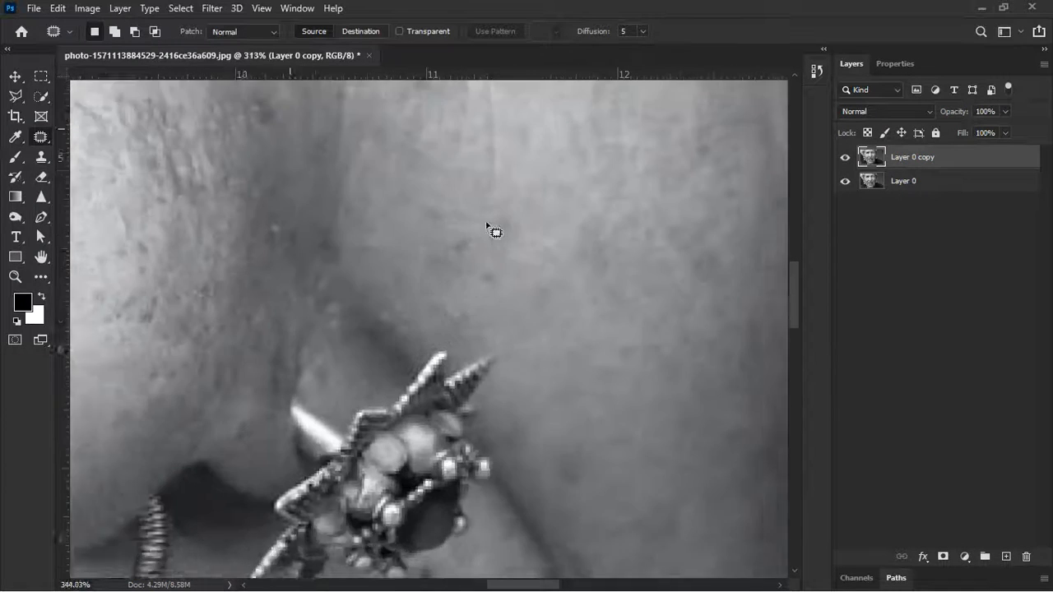
{"action": "scroll", "coordinate": [486, 225], "scroll_direction": "up", "scroll_amount": 1}
{"action": "mouse_move", "coordinate": [382, 261]}
{"action": "left_mouse_down"}
{"action": "mouse_move", "coordinate": [435, 327]}
{"action": "mouse_move", "coordinate": [533, 251]}
{"action": "left_mouse_up"}
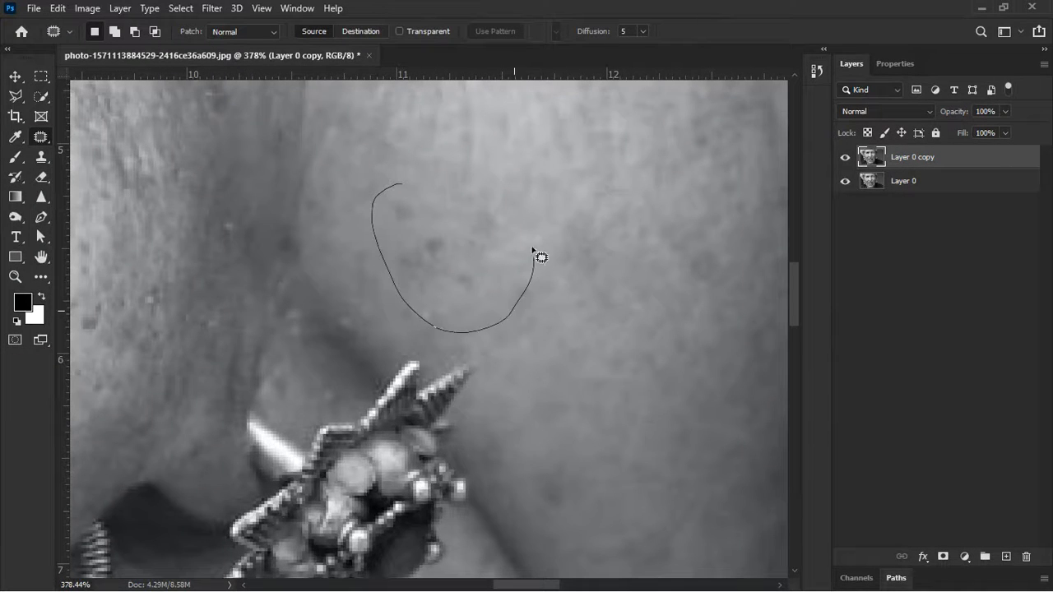
{"action": "left_click_drag", "start_coordinate": [391, 222], "coordinate": [392, 207]}
{"action": "scroll", "coordinate": [473, 251], "scroll_direction": "up", "scroll_amount": 2}
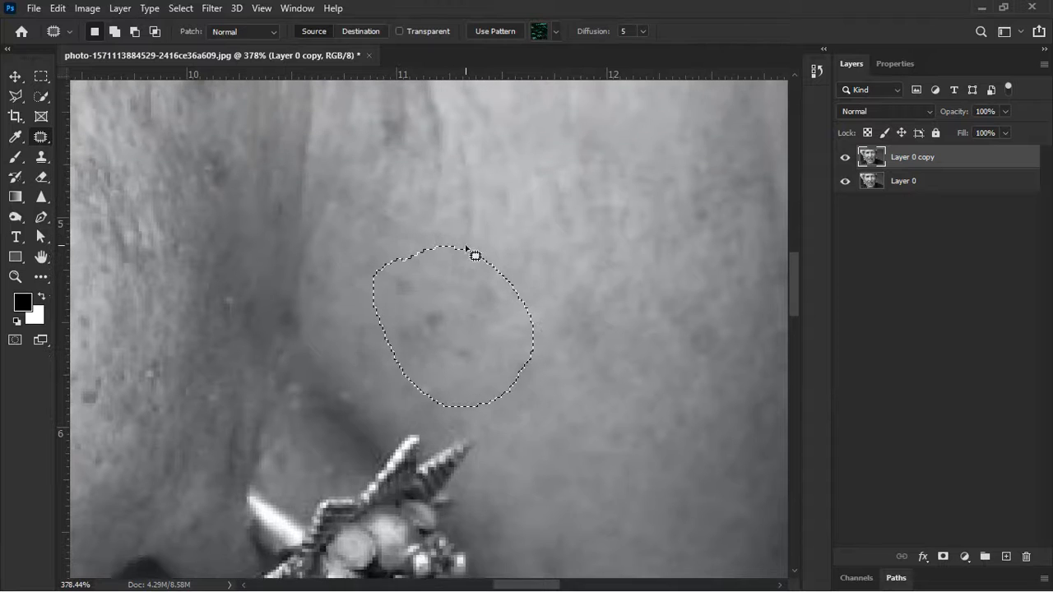
{"action": "left_click_drag", "start_coordinate": [467, 343], "coordinate": [608, 237]}
{"action": "key", "text": "ctrl+d"}
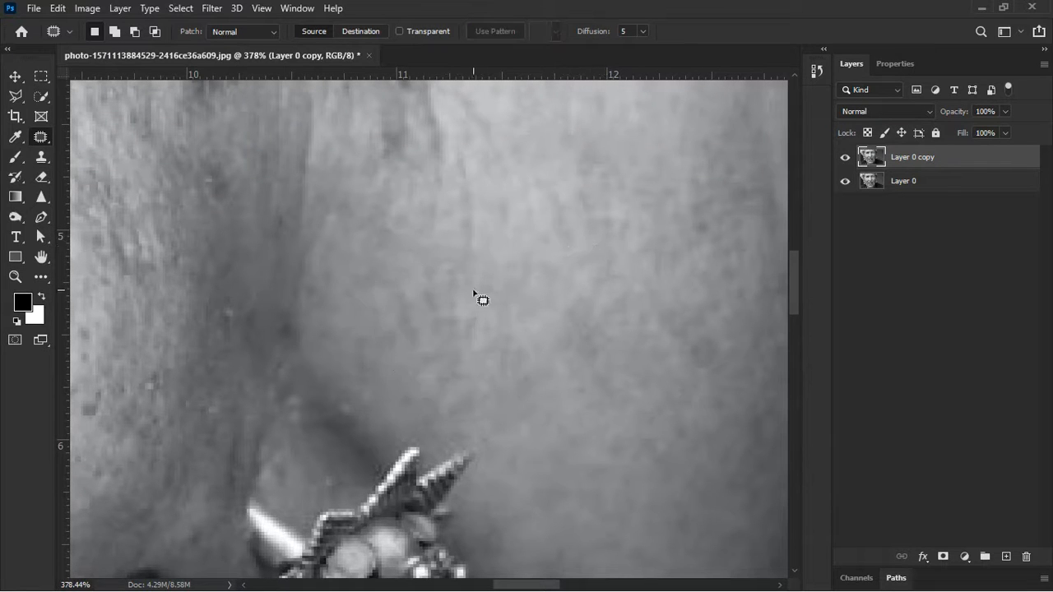
Step: Outline the dark mark on the forehead above the eyebrow's outer end, patch it with skin below it, and deselect
{"action": "scroll", "coordinate": [479, 297], "scroll_direction": "down", "scroll_amount": 3}
{"action": "scroll", "coordinate": [483, 297], "scroll_direction": "down", "scroll_amount": 2}
{"action": "left_click_drag", "start_coordinate": [486, 298], "coordinate": [484, 234]}
{"action": "scroll", "coordinate": [510, 259], "scroll_direction": "up", "scroll_amount": 5}
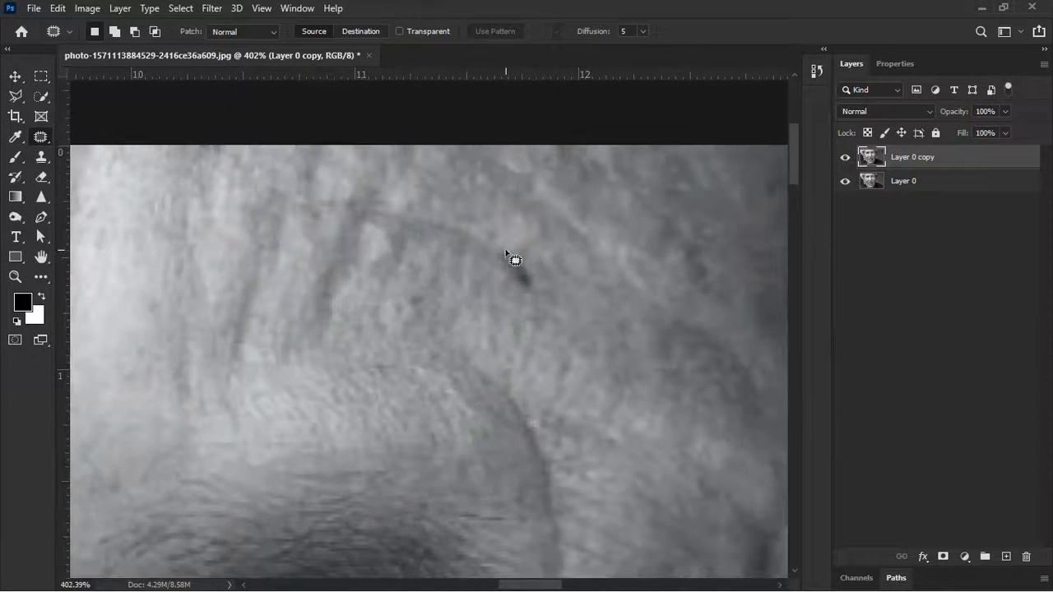
{"action": "mouse_move", "coordinate": [497, 231]}
{"action": "left_mouse_down"}
{"action": "mouse_move", "coordinate": [484, 287]}
{"action": "mouse_move", "coordinate": [567, 275]}
{"action": "mouse_move", "coordinate": [470, 233]}
{"action": "mouse_move", "coordinate": [455, 243]}
{"action": "left_mouse_up"}
{"action": "left_click_drag", "start_coordinate": [522, 263], "coordinate": [614, 355]}
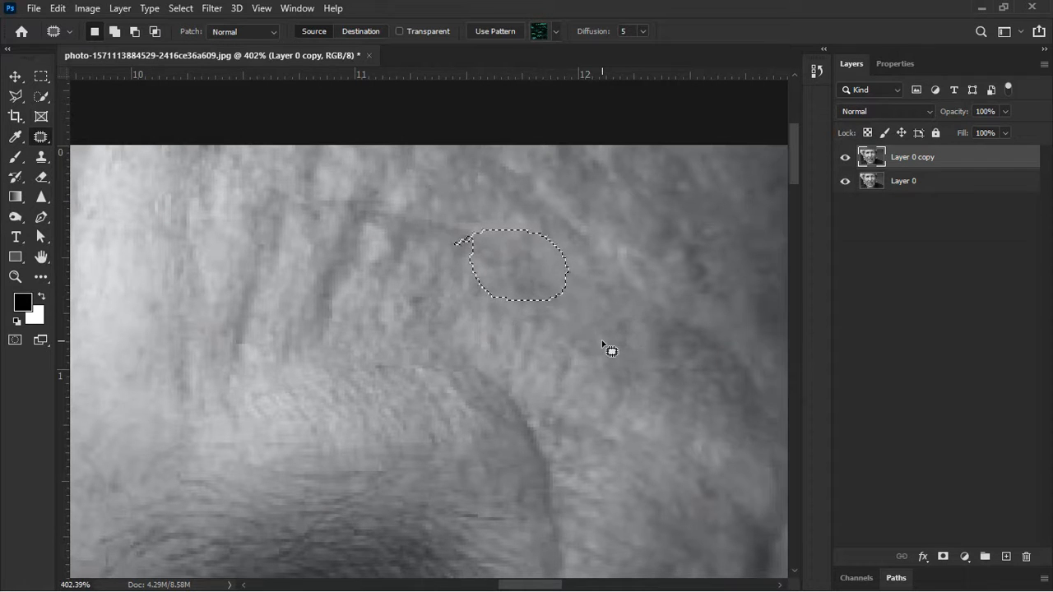
{"action": "key", "text": "ctrl+d"}
Step: Set the Patch Tool to Destination, cover the spotted cheek skin below the eye with clean skin from just below, and deselect
{"action": "scroll", "coordinate": [557, 336], "scroll_direction": "down", "scroll_amount": 3}
{"action": "scroll", "coordinate": [535, 317], "scroll_direction": "up", "scroll_amount": 2}
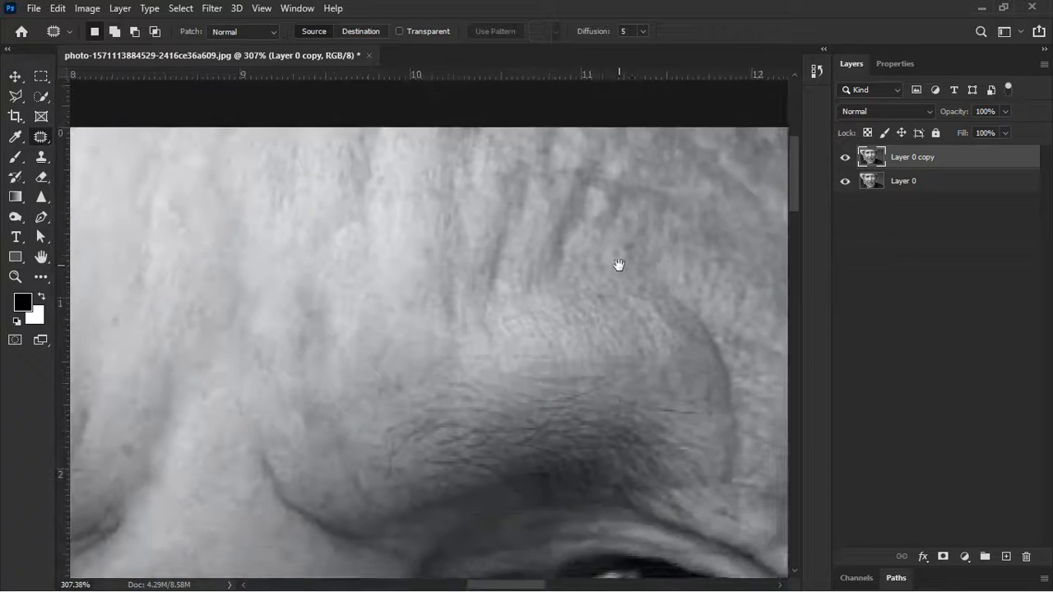
{"action": "scroll", "coordinate": [437, 338], "scroll_direction": "down", "scroll_amount": 3}
{"action": "scroll", "coordinate": [430, 277], "scroll_direction": "right", "scroll_amount": 3}
{"action": "scroll", "coordinate": [500, 287], "scroll_direction": "down", "scroll_amount": 3}
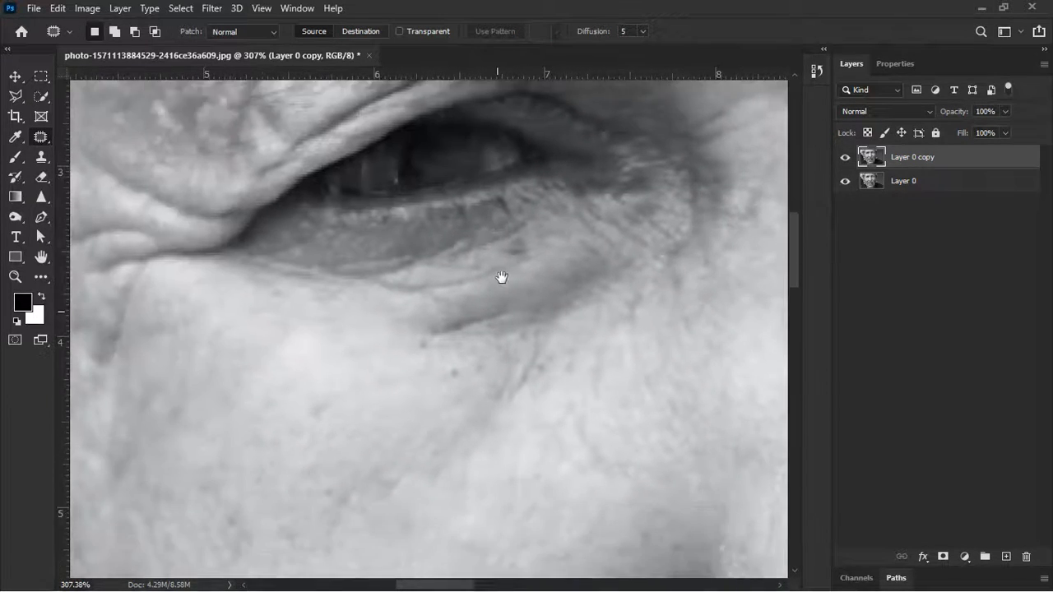
{"action": "scroll", "coordinate": [496, 287], "scroll_direction": "down", "scroll_amount": 4}
{"action": "scroll", "coordinate": [573, 322], "scroll_direction": "down", "scroll_amount": 2}
{"action": "scroll", "coordinate": [560, 324], "scroll_direction": "right", "scroll_amount": 2}
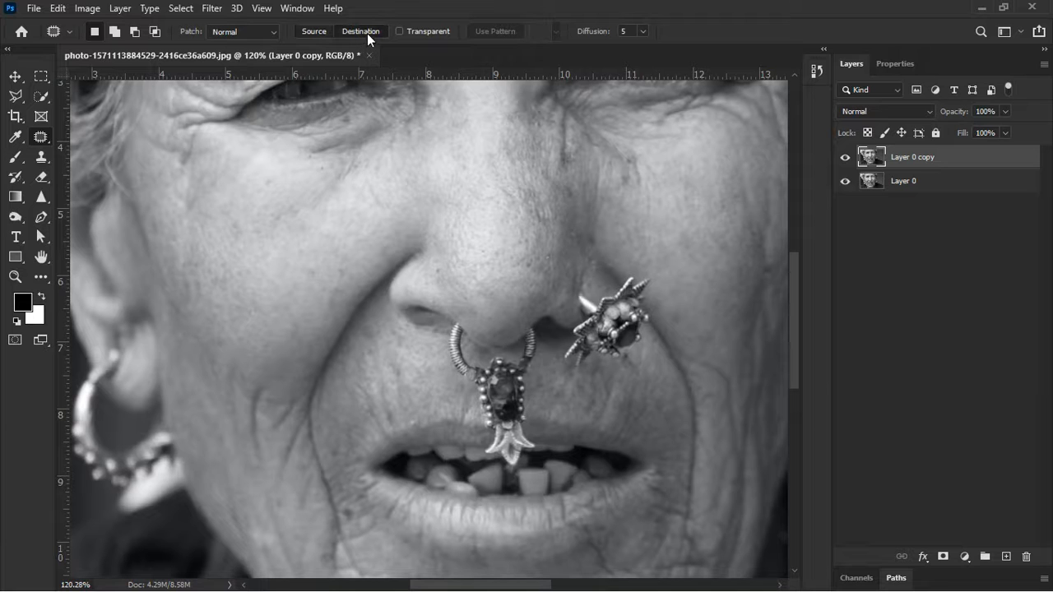
{"action": "scroll", "coordinate": [477, 177], "scroll_direction": "down", "scroll_amount": 4}
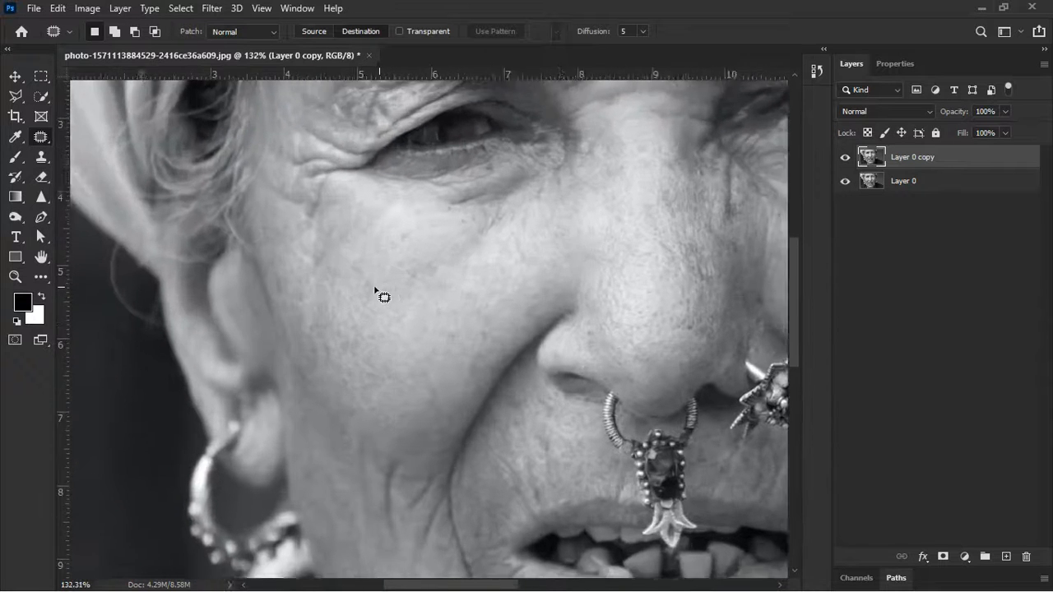
{"action": "scroll", "coordinate": [424, 295], "scroll_direction": "up", "scroll_amount": 3}
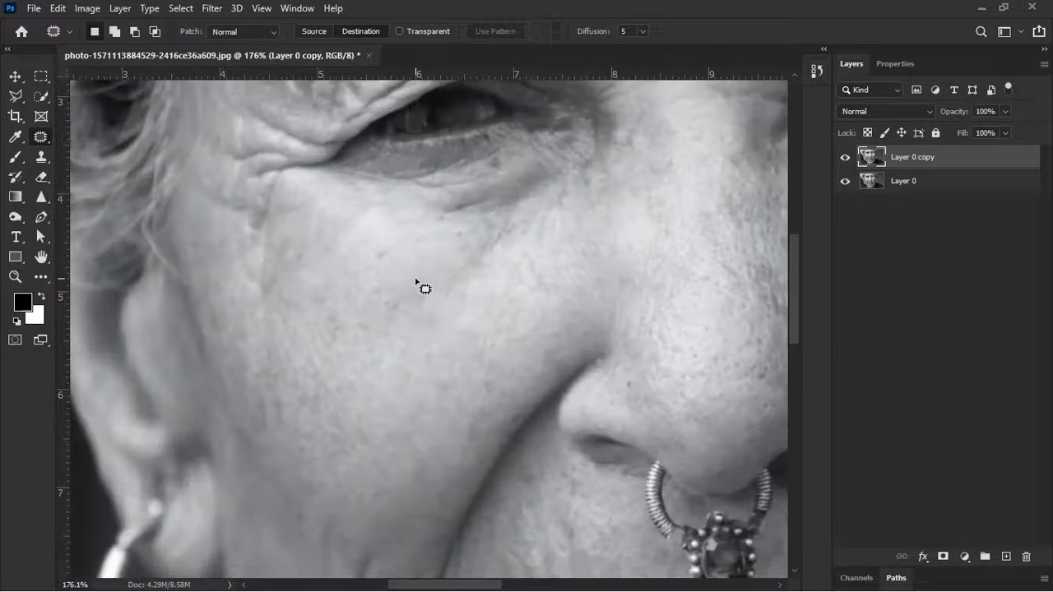
{"action": "mouse_move", "coordinate": [401, 347]}
{"action": "left_mouse_down"}
{"action": "mouse_move", "coordinate": [473, 292]}
{"action": "mouse_move", "coordinate": [364, 285]}
{"action": "mouse_move", "coordinate": [414, 309]}
{"action": "mouse_move", "coordinate": [475, 287]}
{"action": "mouse_move", "coordinate": [516, 293]}
{"action": "mouse_move", "coordinate": [601, 250]}
{"action": "mouse_move", "coordinate": [416, 296]}
{"action": "left_mouse_up"}
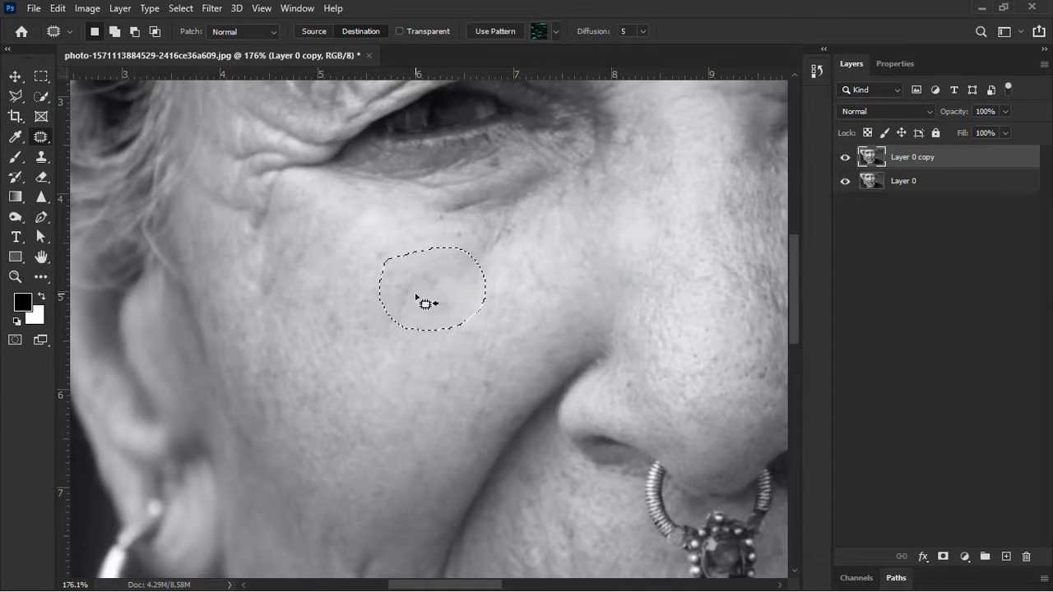
{"action": "key", "text": "ctrl+d"}
Step: Outline smooth skin on the forehead, place it over the dark furrow above the bridge of the nose, and deselect
{"action": "scroll", "coordinate": [436, 282], "scroll_direction": "down", "scroll_amount": 1}
{"action": "left_click_drag", "start_coordinate": [597, 288], "coordinate": [510, 336]}
{"action": "left_click_drag", "start_coordinate": [550, 264], "coordinate": [525, 385]}
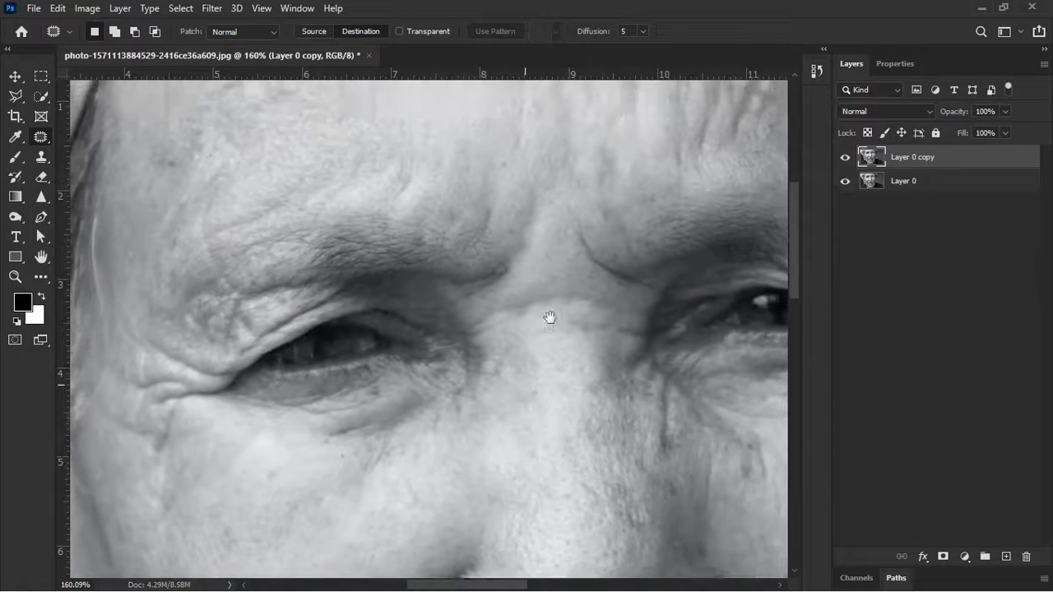
{"action": "left_click_drag", "start_coordinate": [549, 318], "coordinate": [447, 419]}
{"action": "scroll", "coordinate": [565, 249], "scroll_direction": "up", "scroll_amount": 5}
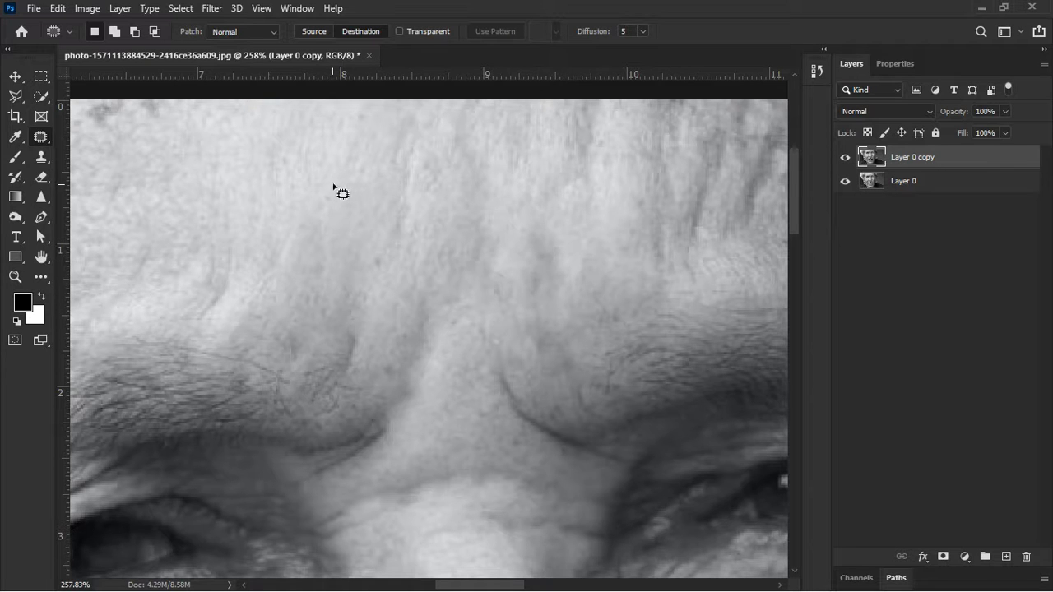
{"action": "left_click_drag", "start_coordinate": [320, 152], "coordinate": [291, 221]}
{"action": "left_click_drag", "start_coordinate": [344, 158], "coordinate": [337, 153]}
{"action": "mouse_move", "coordinate": [353, 218]}
{"action": "left_mouse_down"}
{"action": "mouse_move", "coordinate": [503, 272]}
{"action": "mouse_move", "coordinate": [550, 271]}
{"action": "left_mouse_up"}
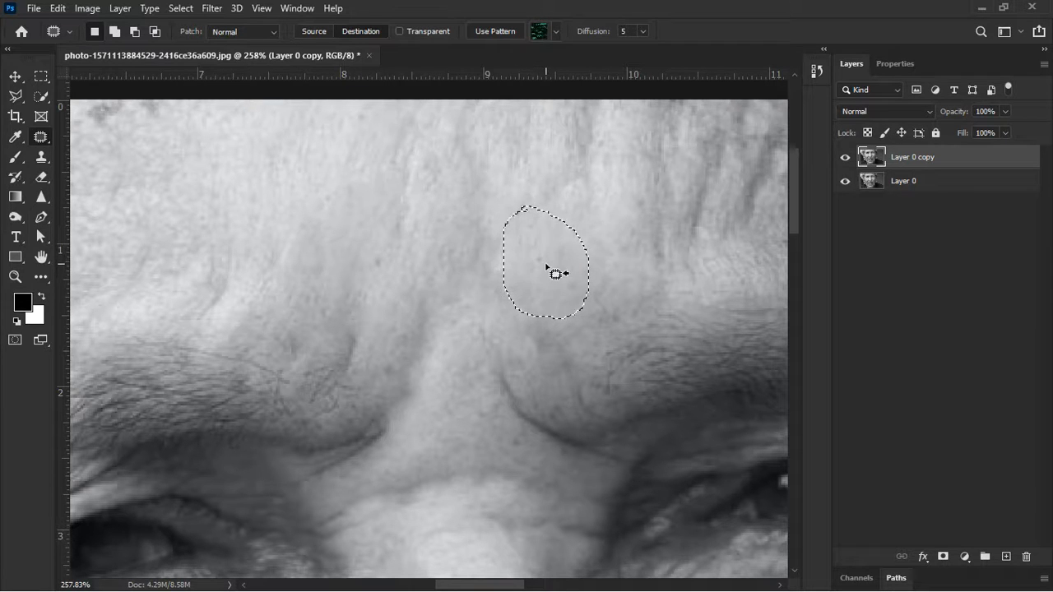
{"action": "key", "text": "ctrl+d"}
Step: Outline clean skin on the cheek beside the nose ornament, place it over the darker outer cheek area, and deselect
{"action": "scroll", "coordinate": [523, 254], "scroll_direction": "down", "scroll_amount": 1}
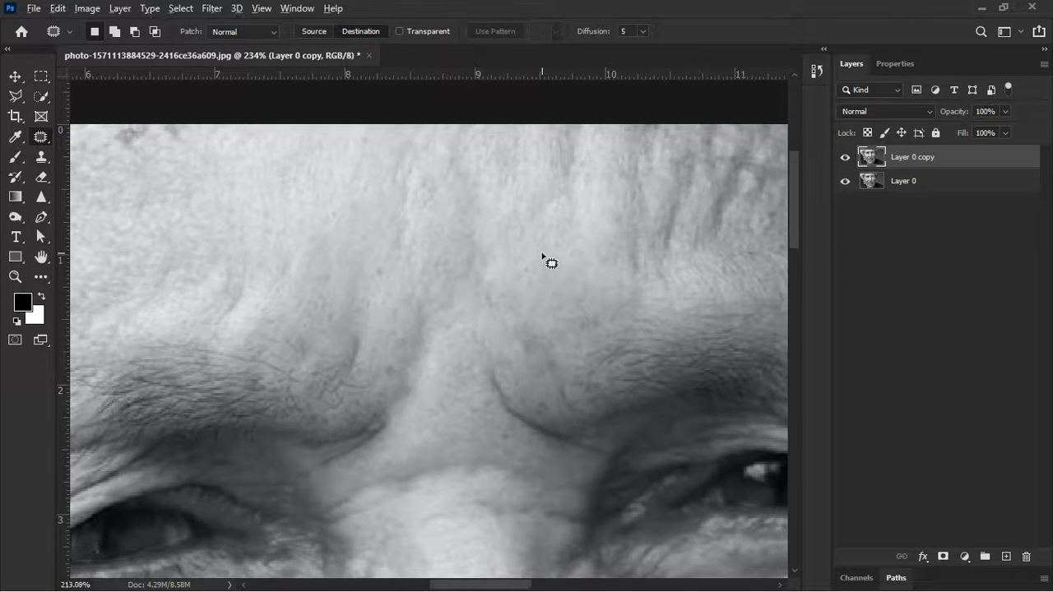
{"action": "scroll", "coordinate": [543, 256], "scroll_direction": "down", "scroll_amount": 8}
{"action": "left_click_drag", "start_coordinate": [514, 358], "coordinate": [493, 221]}
{"action": "left_click_drag", "start_coordinate": [526, 289], "coordinate": [329, 343]}
{"action": "scroll", "coordinate": [432, 317], "scroll_direction": "up", "scroll_amount": 3}
{"action": "scroll", "coordinate": [444, 310], "scroll_direction": "up", "scroll_amount": 3}
{"action": "scroll", "coordinate": [493, 251], "scroll_direction": "down", "scroll_amount": 3}
{"action": "scroll", "coordinate": [576, 223], "scroll_direction": "up", "scroll_amount": 4}
{"action": "left_click_drag", "start_coordinate": [578, 223], "coordinate": [512, 291]}
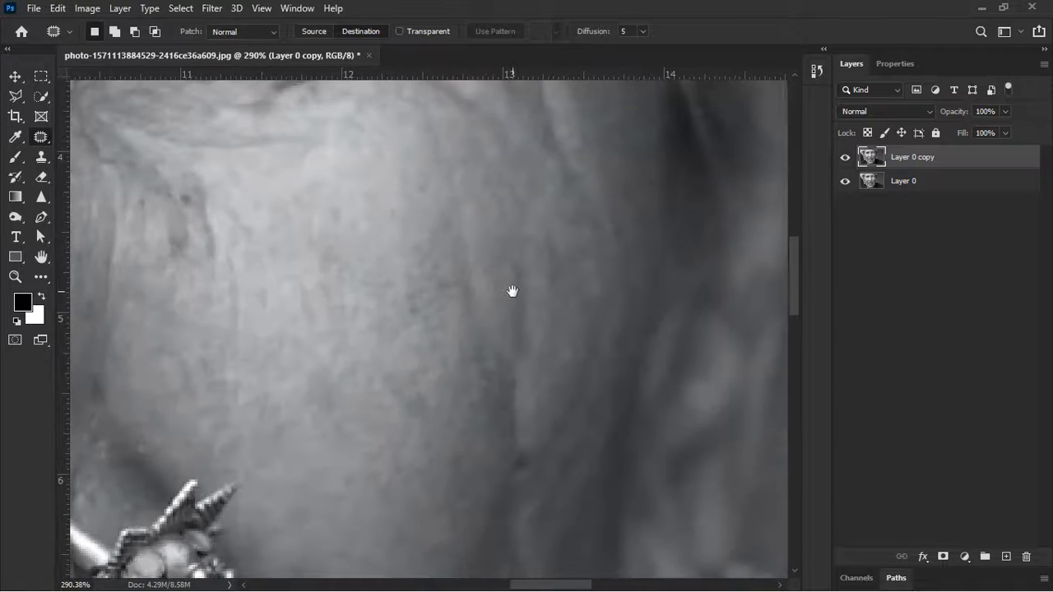
{"action": "left_click_drag", "start_coordinate": [461, 267], "coordinate": [508, 292]}
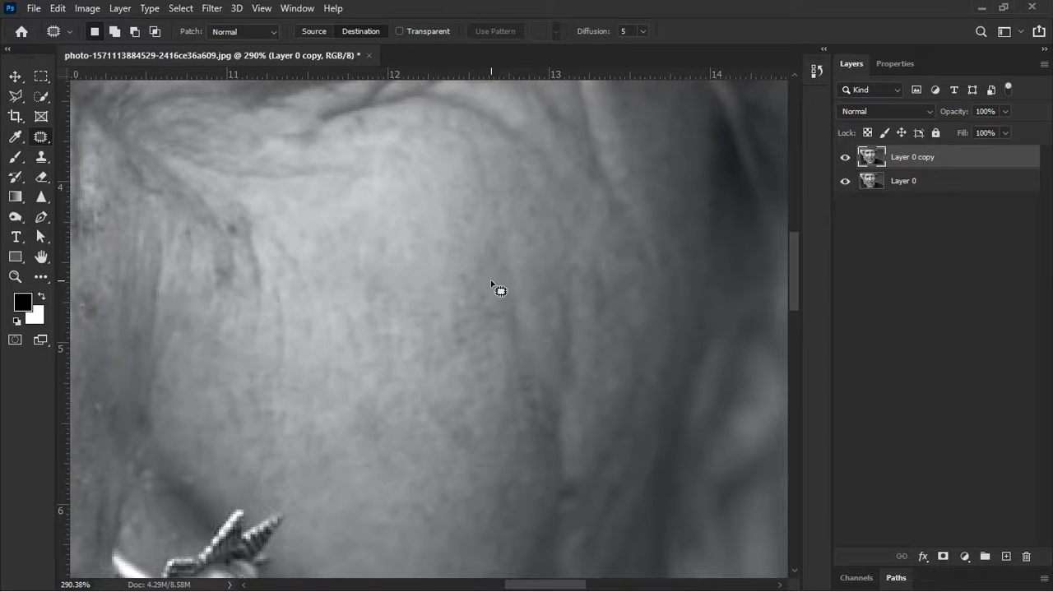
{"action": "mouse_move", "coordinate": [381, 241]}
{"action": "left_mouse_down"}
{"action": "mouse_move", "coordinate": [379, 287]}
{"action": "mouse_move", "coordinate": [405, 343]}
{"action": "mouse_move", "coordinate": [460, 305]}
{"action": "left_mouse_up"}
{"action": "left_click_drag", "start_coordinate": [382, 259], "coordinate": [386, 265]}
{"action": "left_click_drag", "start_coordinate": [428, 298], "coordinate": [510, 288]}
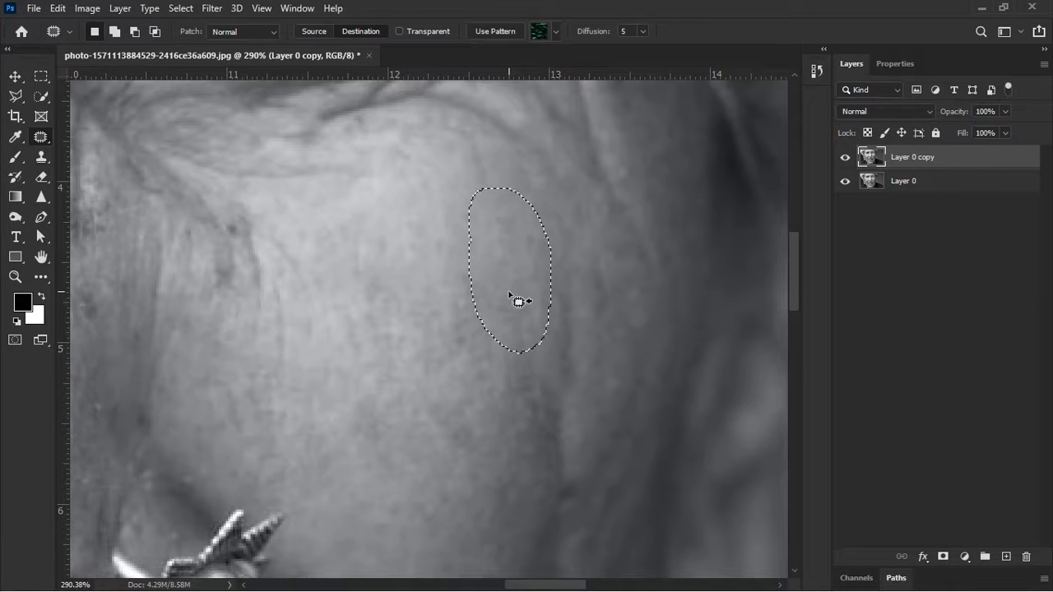
{"action": "key", "text": "ctrl+d"}
Step: Outline smooth skin just below the eye, place it over the outer part of the under-eye crease, and deselect
{"action": "scroll", "coordinate": [517, 257], "scroll_direction": "up", "scroll_amount": 2}
{"action": "left_click_drag", "start_coordinate": [514, 239], "coordinate": [570, 343]}
{"action": "scroll", "coordinate": [483, 286], "scroll_direction": "up", "scroll_amount": 3}
{"action": "left_click_drag", "start_coordinate": [502, 302], "coordinate": [467, 320]}
{"action": "scroll", "coordinate": [484, 281], "scroll_direction": "up", "scroll_amount": 1}
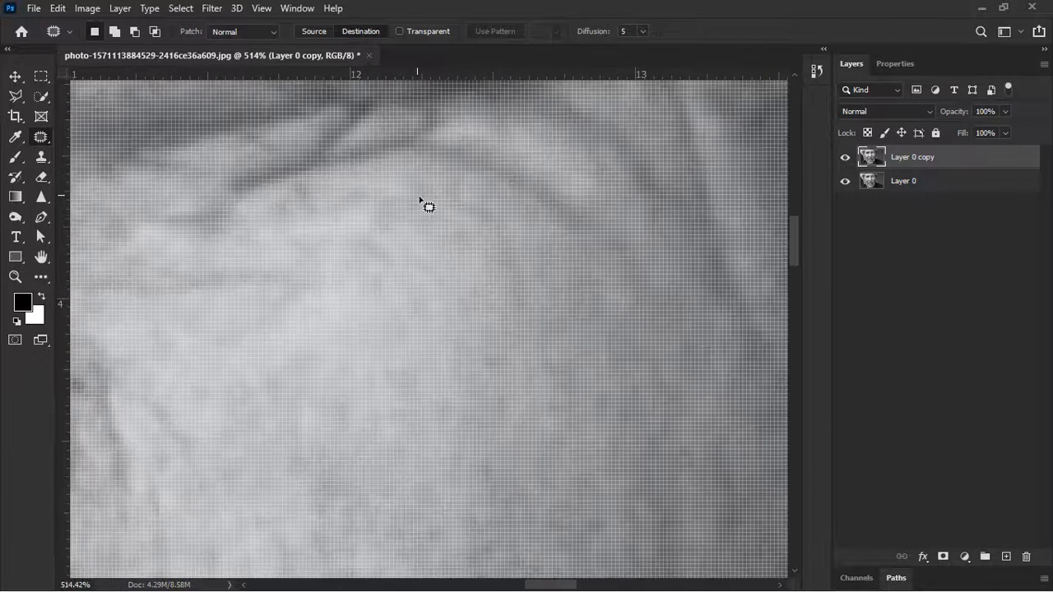
{"action": "scroll", "coordinate": [483, 240], "scroll_direction": "down", "scroll_amount": 3}
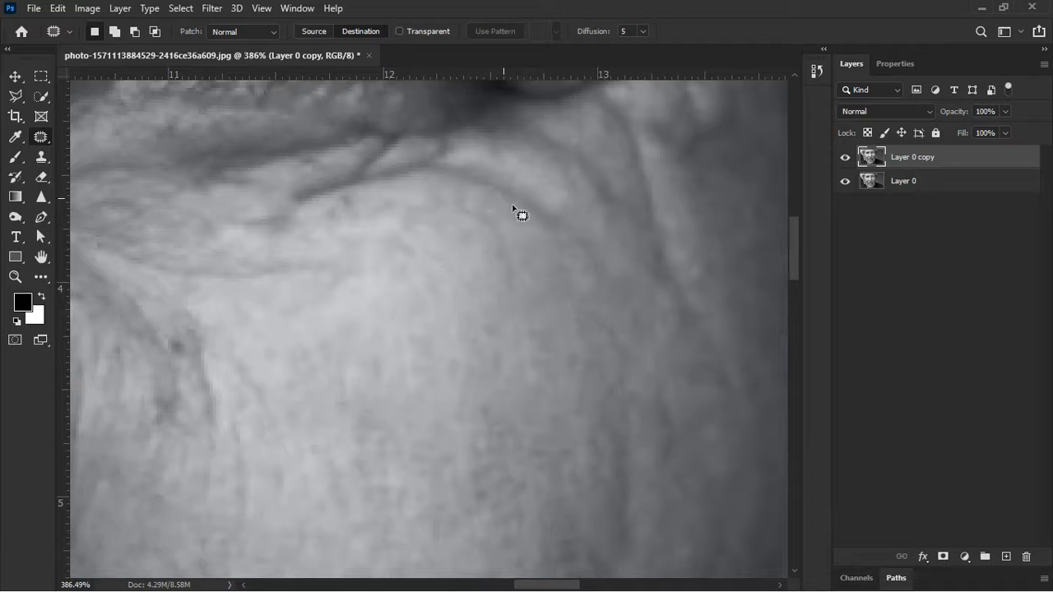
{"action": "mouse_move", "coordinate": [377, 228]}
{"action": "left_mouse_down"}
{"action": "mouse_move", "coordinate": [395, 296]}
{"action": "mouse_move", "coordinate": [458, 252]}
{"action": "mouse_move", "coordinate": [371, 220]}
{"action": "left_mouse_up"}
{"action": "mouse_move", "coordinate": [440, 276]}
{"action": "left_mouse_down"}
{"action": "mouse_move", "coordinate": [455, 282]}
{"action": "mouse_move", "coordinate": [526, 255]}
{"action": "left_mouse_up"}
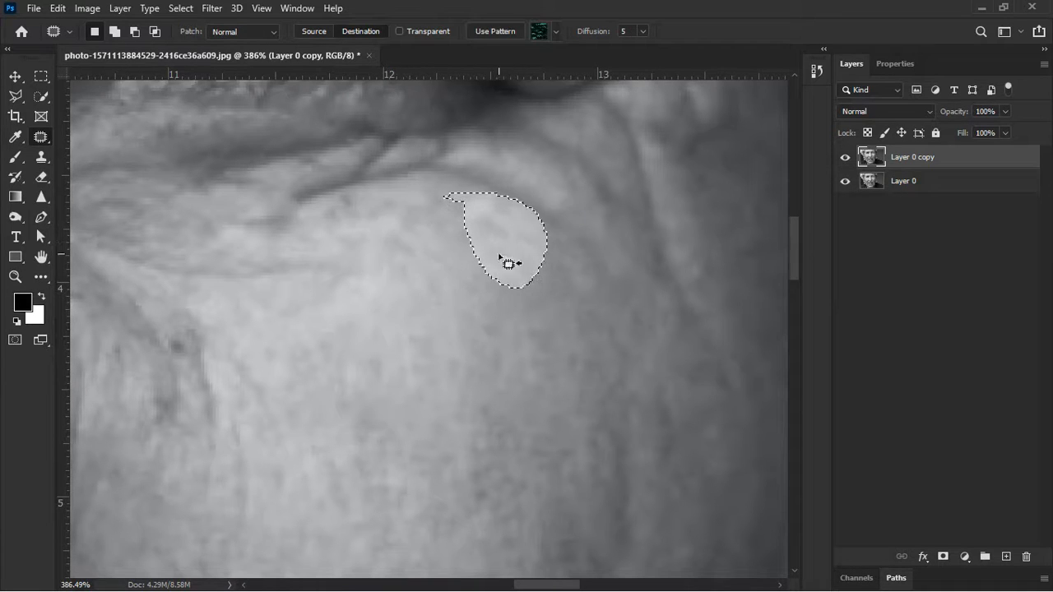
{"action": "key", "text": "ctrl+d"}
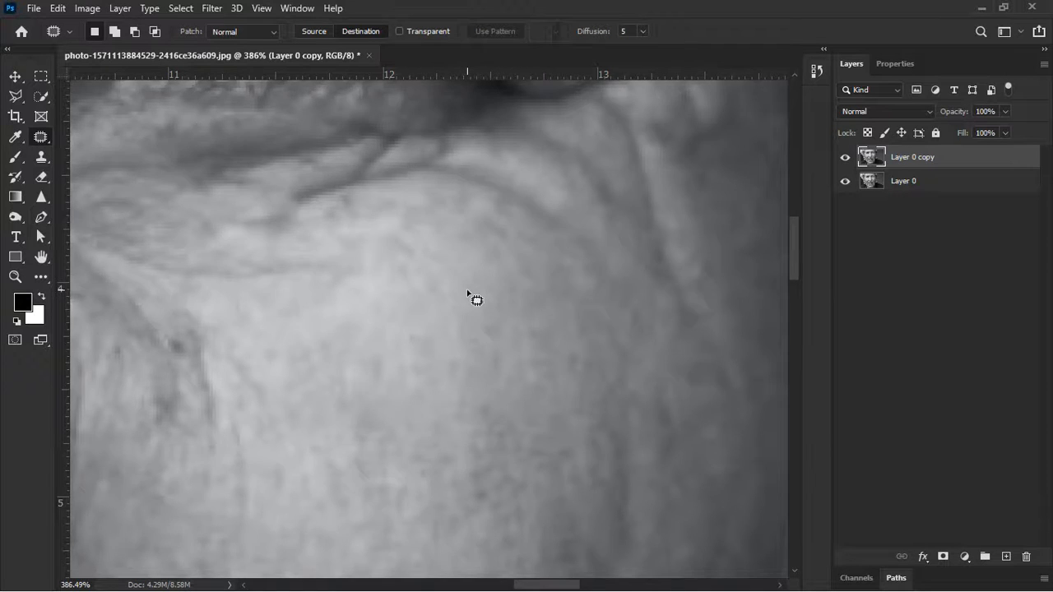
Step: Outline smooth skin near the jawline by the hoop earring, place it over the vertical cheek crease, and deselect
{"action": "scroll", "coordinate": [467, 292], "scroll_direction": "down", "scroll_amount": 5}
{"action": "left_click_drag", "start_coordinate": [442, 384], "coordinate": [498, 279]}
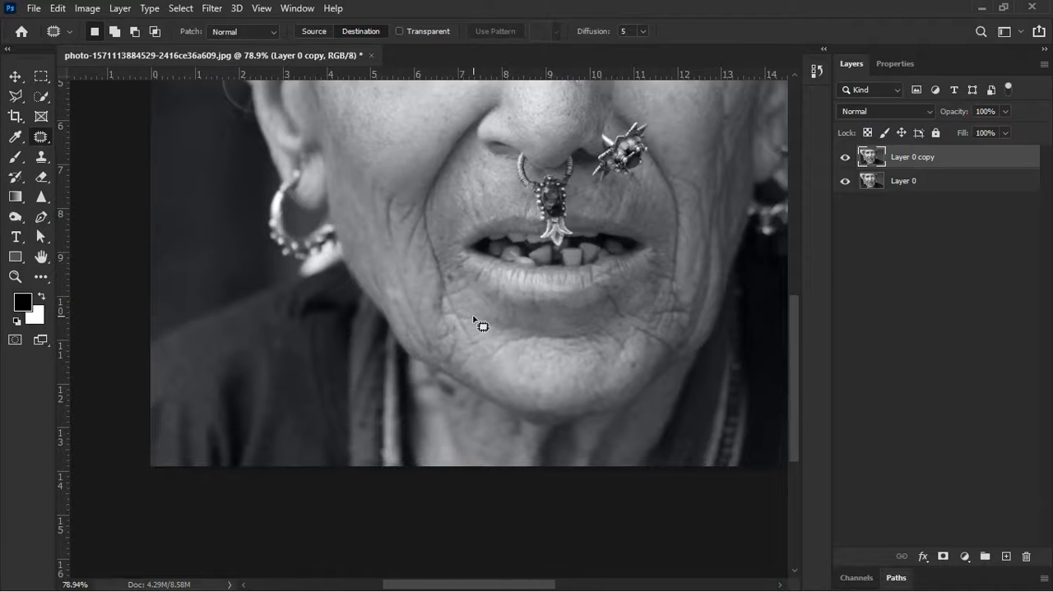
{"action": "scroll", "coordinate": [477, 322], "scroll_direction": "up", "scroll_amount": 10}
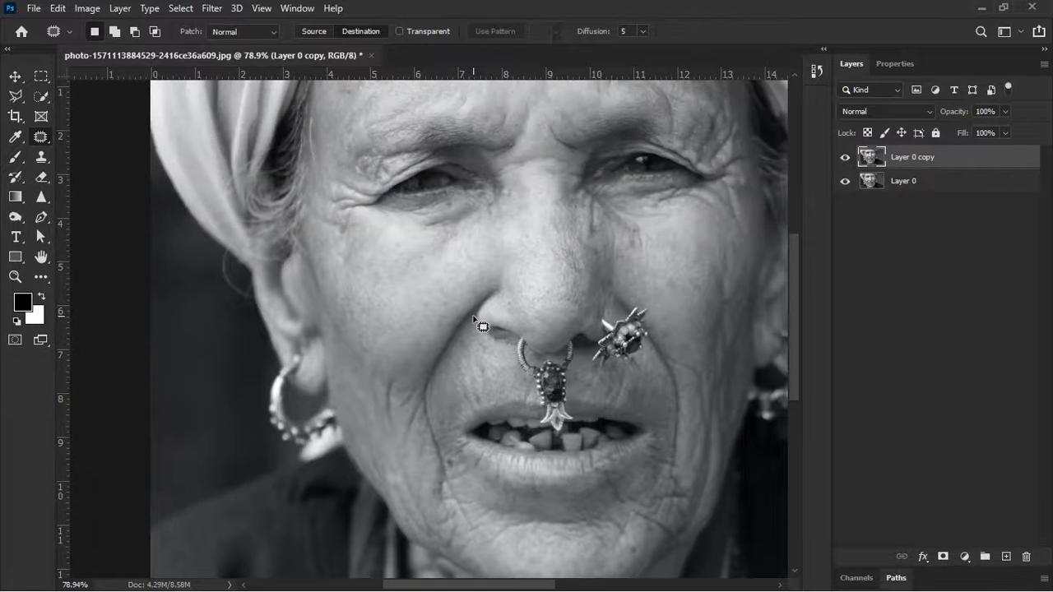
{"action": "scroll", "coordinate": [477, 322], "scroll_direction": "up", "scroll_amount": 5}
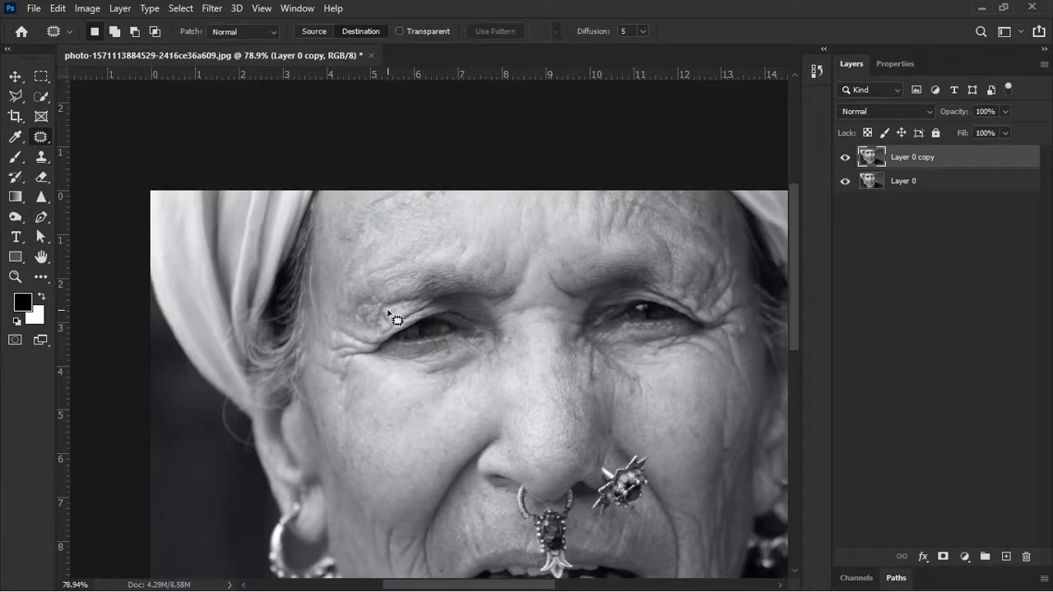
{"action": "scroll", "coordinate": [388, 313], "scroll_direction": "down", "scroll_amount": 3}
{"action": "scroll", "coordinate": [319, 185], "scroll_direction": "up", "scroll_amount": 5}
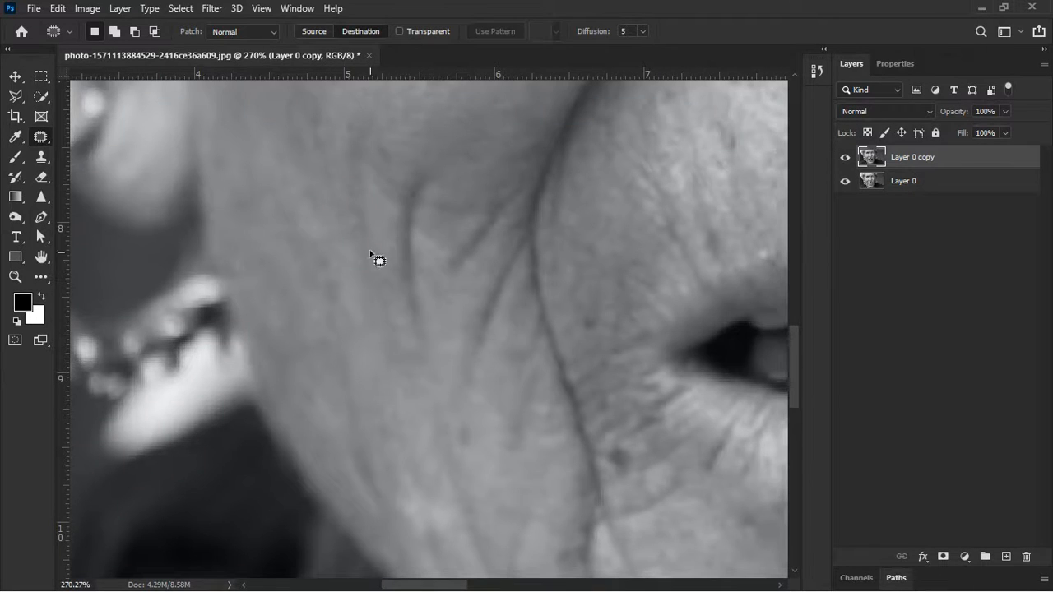
{"action": "mouse_move", "coordinate": [313, 175]}
{"action": "left_mouse_down"}
{"action": "mouse_move", "coordinate": [287, 276]}
{"action": "mouse_move", "coordinate": [307, 335]}
{"action": "mouse_move", "coordinate": [328, 330]}
{"action": "mouse_move", "coordinate": [355, 298]}
{"action": "mouse_move", "coordinate": [345, 209]}
{"action": "mouse_move", "coordinate": [317, 174]}
{"action": "left_mouse_up"}
{"action": "left_click_drag", "start_coordinate": [320, 244], "coordinate": [403, 286]}
{"action": "key", "text": "ctrl+d"}
Step: Outline textured skin on the side of the nose, place it over the vertical wrinkle below the inner eye corner, and deselect
{"action": "scroll", "coordinate": [420, 264], "scroll_direction": "up", "scroll_amount": 1}
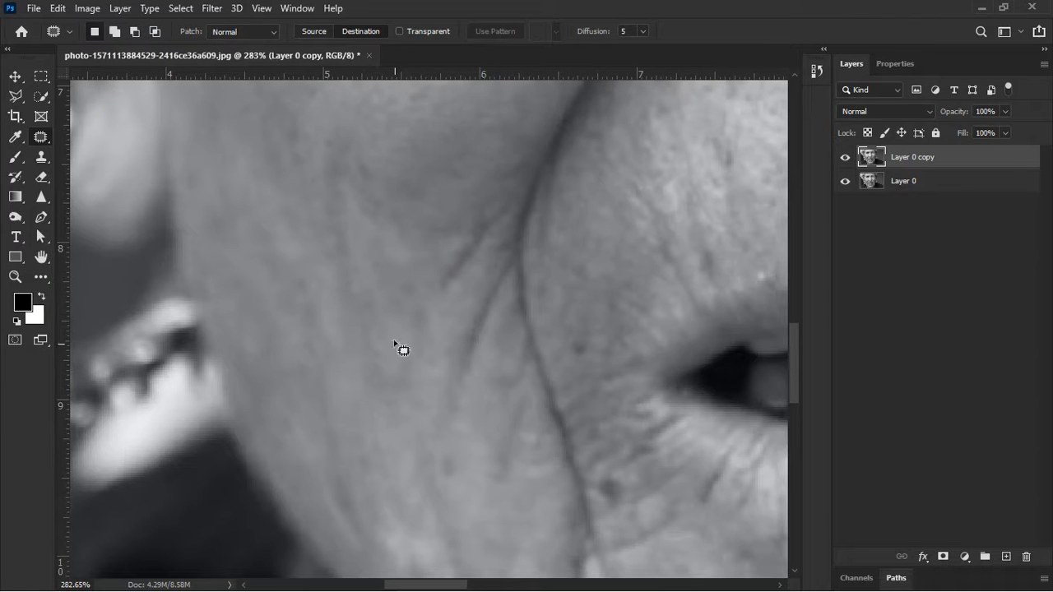
{"action": "scroll", "coordinate": [561, 360], "scroll_direction": "down", "scroll_amount": 5}
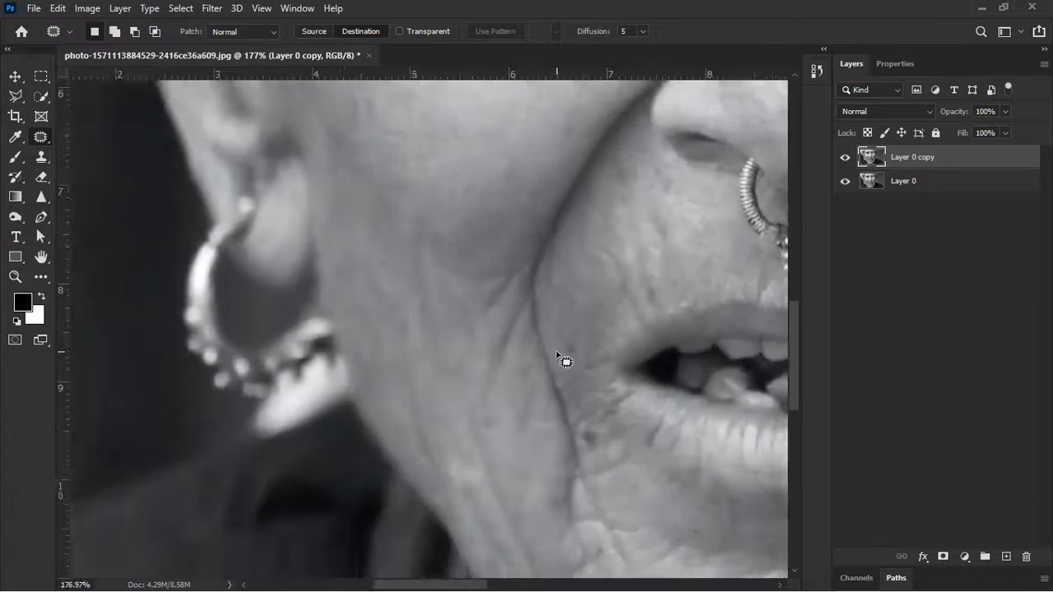
{"action": "left_click_drag", "start_coordinate": [562, 359], "coordinate": [444, 254]}
{"action": "left_click_drag", "start_coordinate": [476, 308], "coordinate": [470, 355]}
{"action": "left_click_drag", "start_coordinate": [467, 169], "coordinate": [600, 559]}
{"action": "scroll", "coordinate": [576, 236], "scroll_direction": "up", "scroll_amount": 5}
{"action": "scroll", "coordinate": [578, 239], "scroll_direction": "up", "scroll_amount": 2}
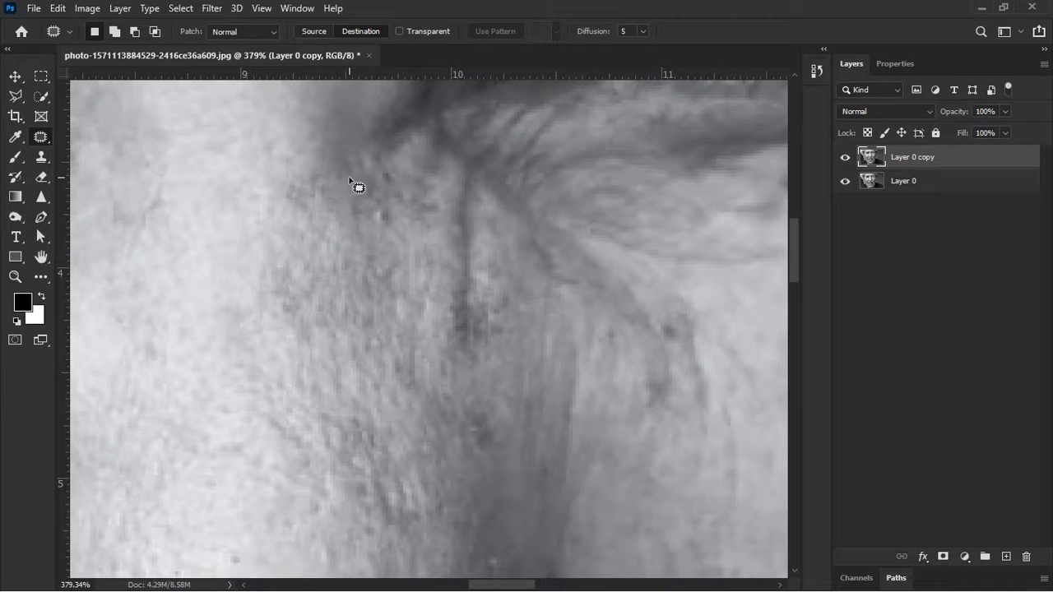
{"action": "mouse_move", "coordinate": [339, 219]}
{"action": "left_mouse_down"}
{"action": "mouse_move", "coordinate": [323, 309]}
{"action": "mouse_move", "coordinate": [336, 367]}
{"action": "mouse_move", "coordinate": [369, 367]}
{"action": "left_mouse_up"}
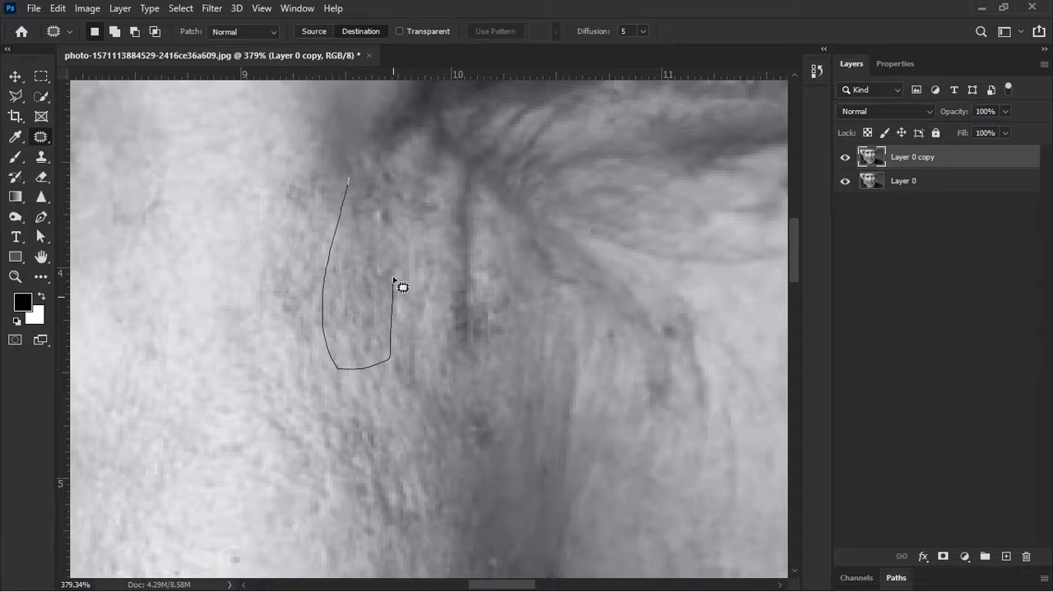
{"action": "left_click_drag", "start_coordinate": [356, 176], "coordinate": [358, 179]}
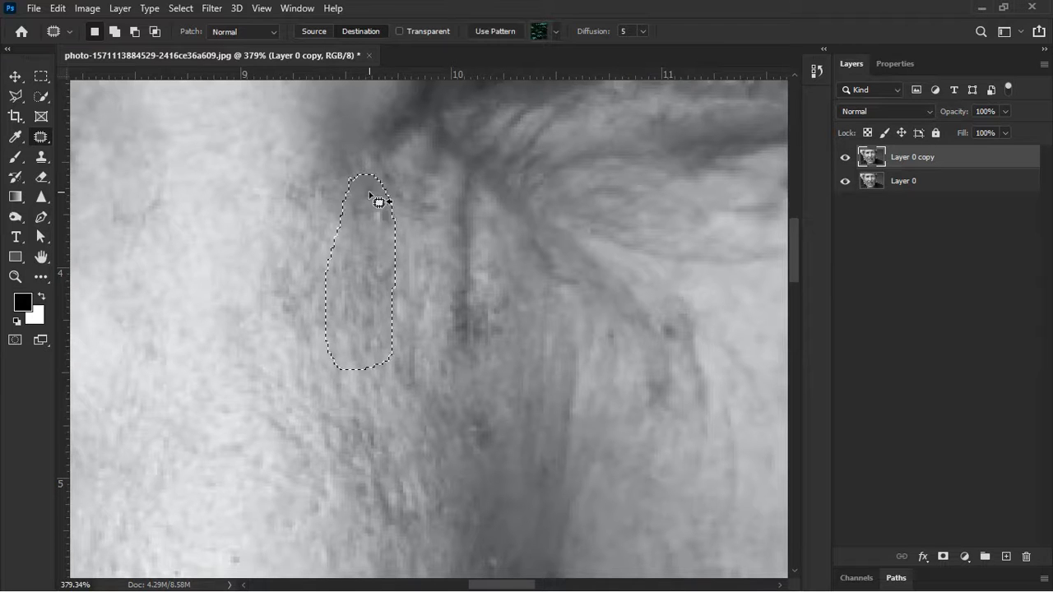
{"action": "left_click_drag", "start_coordinate": [375, 224], "coordinate": [473, 237]}
{"action": "key", "text": "ctrl+d"}
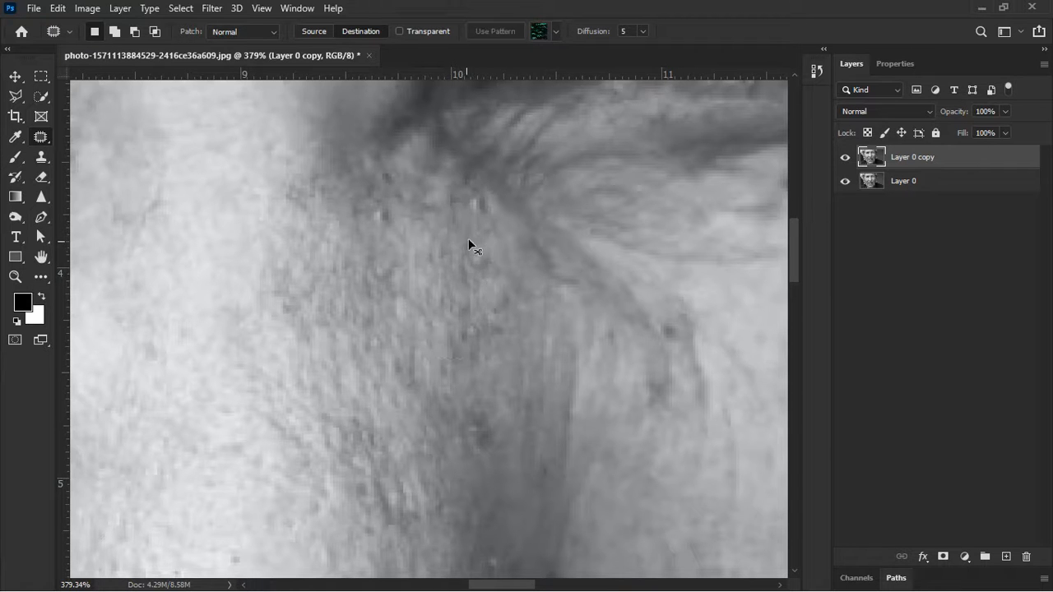
Step: Outline smooth skin between the inner eye corner and the nose, place it over the inner under-eye crease on the other eye, and deselect
{"action": "scroll", "coordinate": [456, 259], "scroll_direction": "down", "scroll_amount": 5}
{"action": "scroll", "coordinate": [346, 254], "scroll_direction": "up", "scroll_amount": 5}
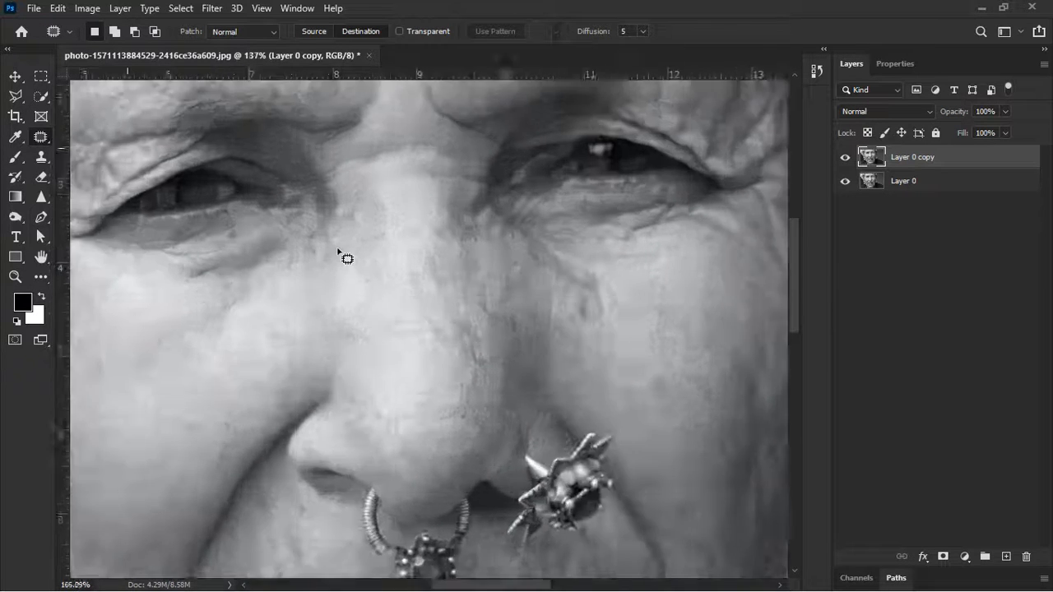
{"action": "left_click_drag", "start_coordinate": [252, 245], "coordinate": [540, 226]}
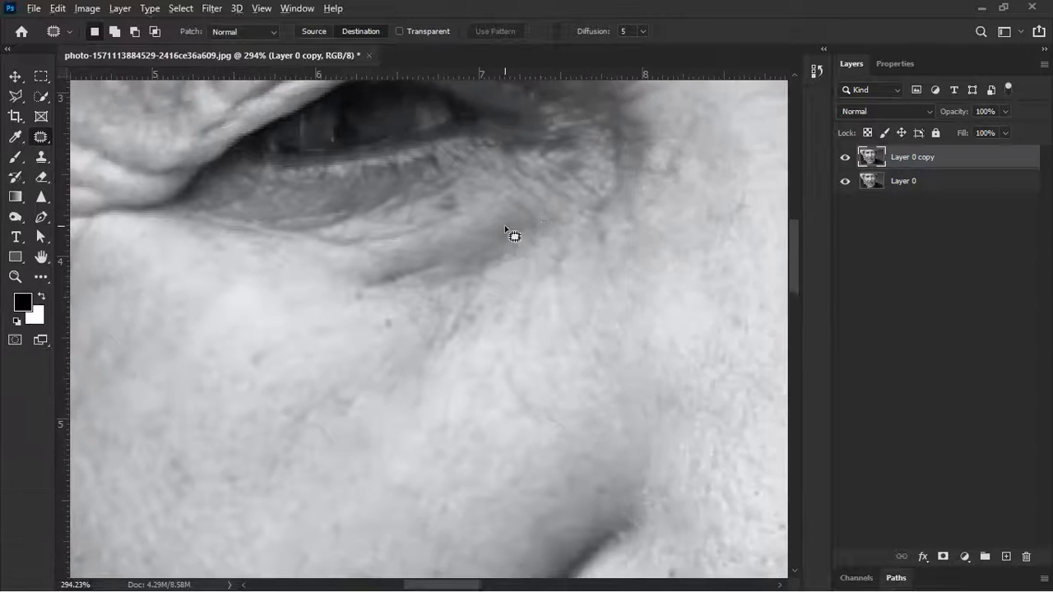
{"action": "scroll", "coordinate": [534, 226], "scroll_direction": "up", "scroll_amount": 3}
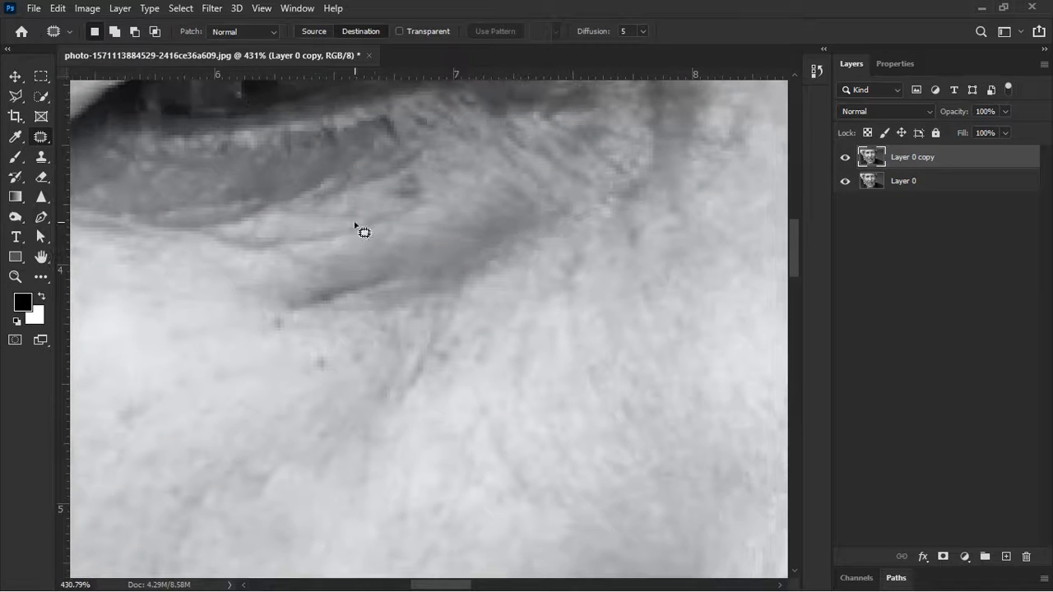
{"action": "scroll", "coordinate": [364, 233], "scroll_direction": "down", "scroll_amount": 2}
{"action": "left_click_drag", "start_coordinate": [493, 252], "coordinate": [670, 256]}
{"action": "scroll", "coordinate": [569, 294], "scroll_direction": "up", "scroll_amount": 2}
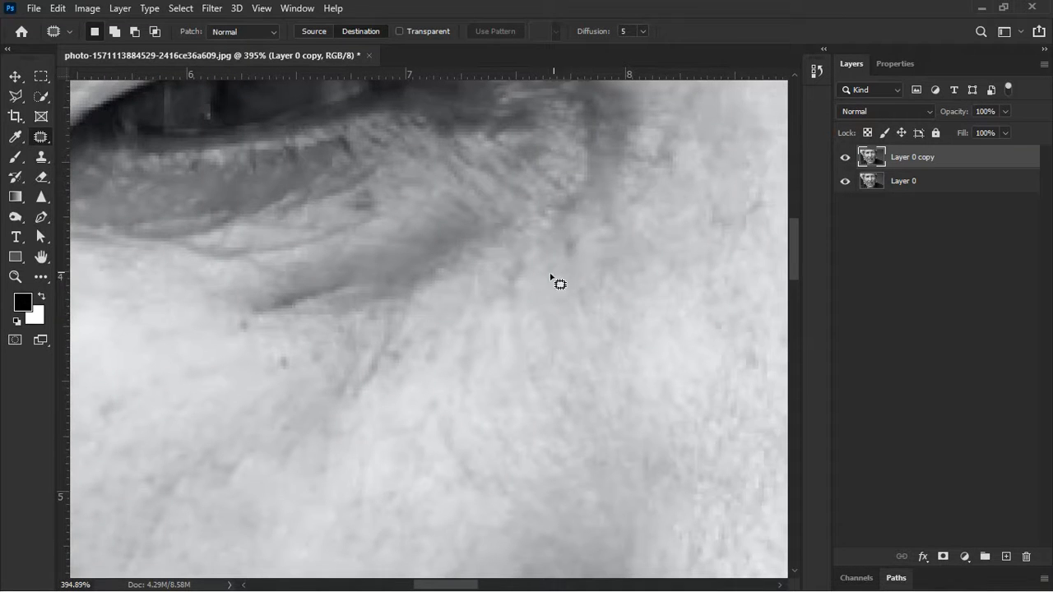
{"action": "left_click_drag", "start_coordinate": [581, 234], "coordinate": [429, 295]}
{"action": "mouse_move", "coordinate": [370, 360]}
{"action": "left_mouse_down"}
{"action": "mouse_move", "coordinate": [515, 360]}
{"action": "mouse_move", "coordinate": [641, 285]}
{"action": "mouse_move", "coordinate": [618, 224]}
{"action": "mouse_move", "coordinate": [581, 232]}
{"action": "left_mouse_up"}
{"action": "left_click_drag", "start_coordinate": [543, 289], "coordinate": [434, 224]}
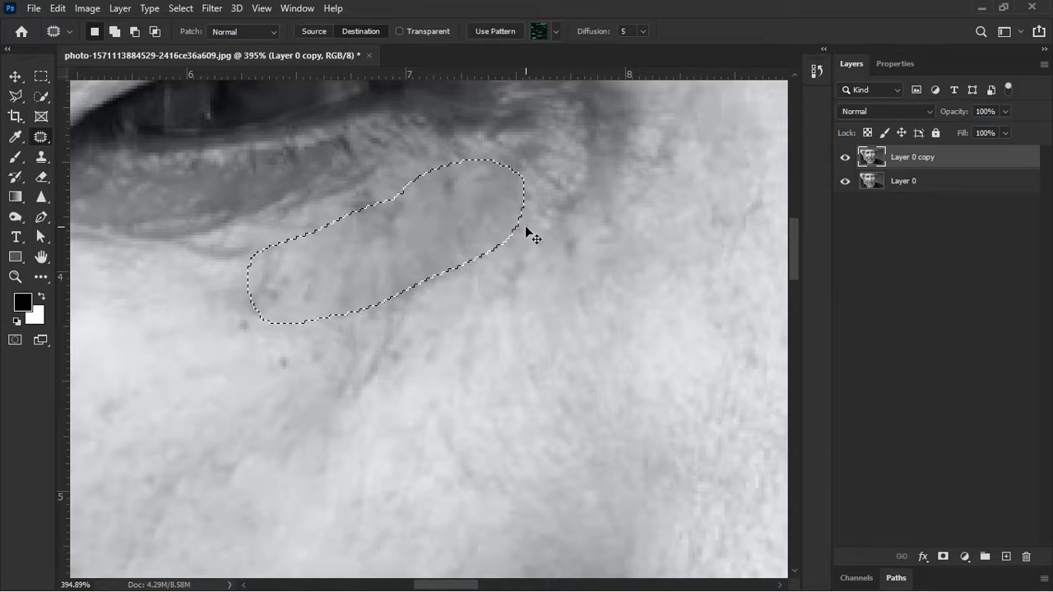
{"action": "key", "text": "ctrl+d"}
Step: Compare the retouched face with the original by repeatedly hiding and showing the Layer 0 copy layer
{"action": "scroll", "coordinate": [402, 288], "scroll_direction": "down", "scroll_amount": 3}
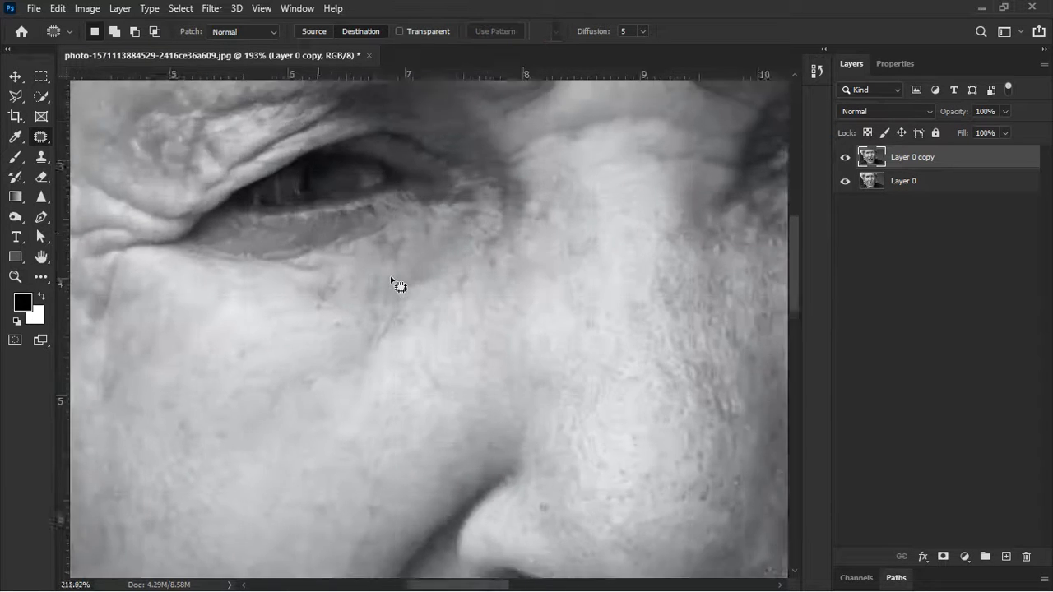
{"action": "scroll", "coordinate": [393, 282], "scroll_direction": "up", "scroll_amount": 2}
{"action": "left_click_drag", "start_coordinate": [475, 305], "coordinate": [568, 357]}
{"action": "left_click_drag", "start_coordinate": [439, 318], "coordinate": [344, 131]}
{"action": "scroll", "coordinate": [344, 276], "scroll_direction": "down", "scroll_amount": 8}
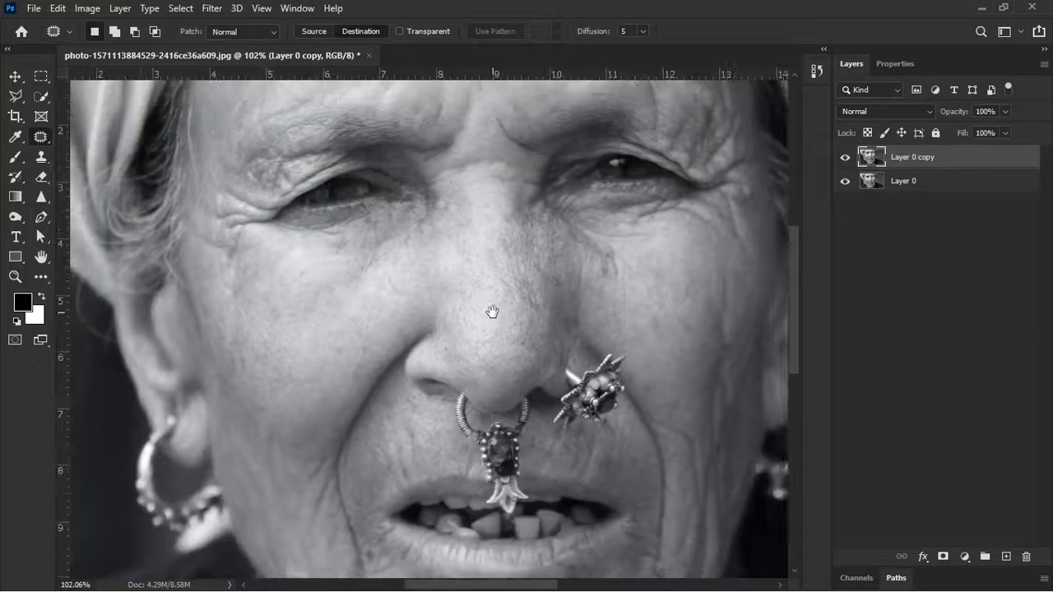
{"action": "left_click_drag", "start_coordinate": [571, 263], "coordinate": [550, 257]}
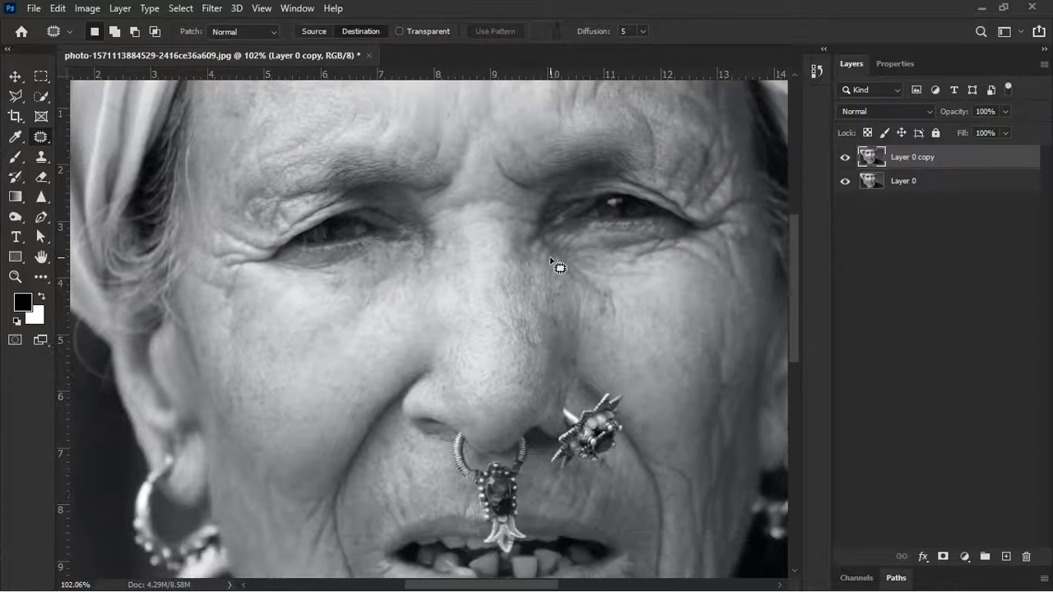
{"action": "left_click", "coordinate": [845, 159]}
{"action": "left_click", "coordinate": [845, 160]}
{"action": "left_click", "coordinate": [844, 159]}
{"action": "left_click", "coordinate": [845, 158]}
{"action": "scroll", "coordinate": [559, 242], "scroll_direction": "down", "scroll_amount": 3}
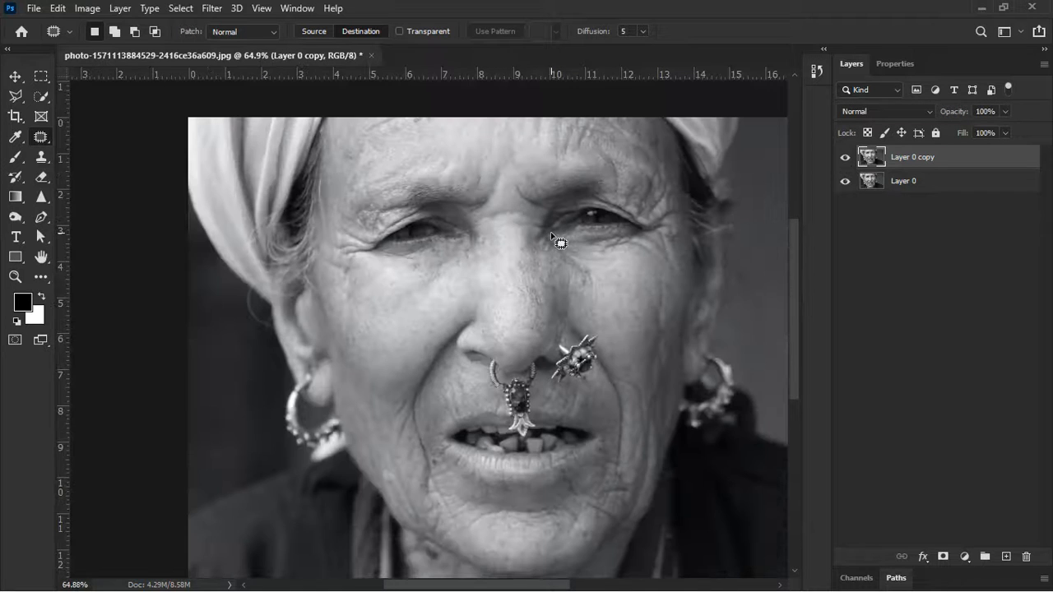
{"action": "left_click", "coordinate": [845, 159]}
{"action": "left_click", "coordinate": [845, 160]}
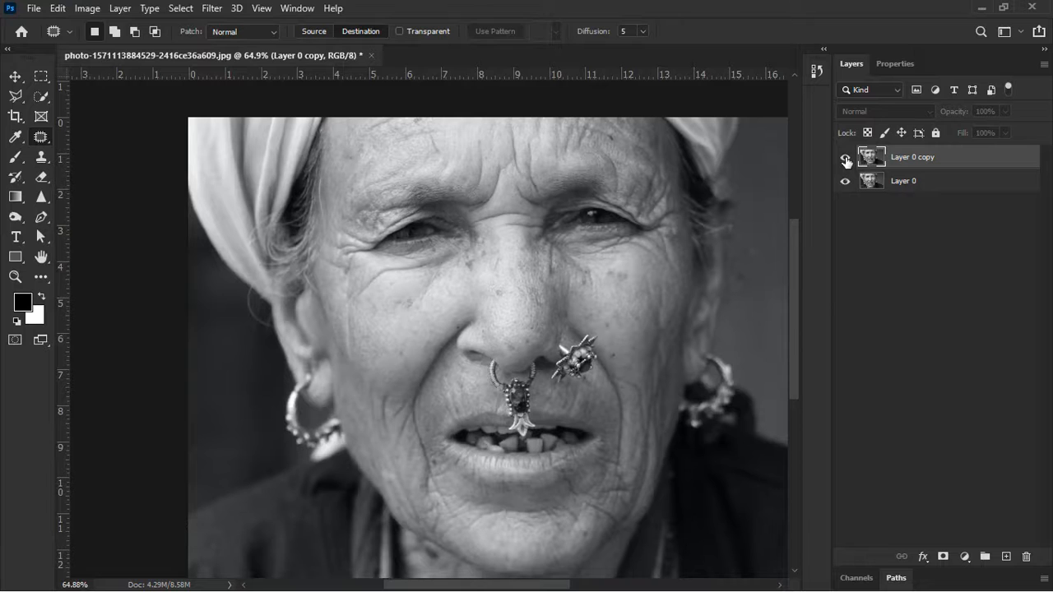
{"action": "left_click", "coordinate": [845, 159]}
{"action": "left_click", "coordinate": [846, 160]}
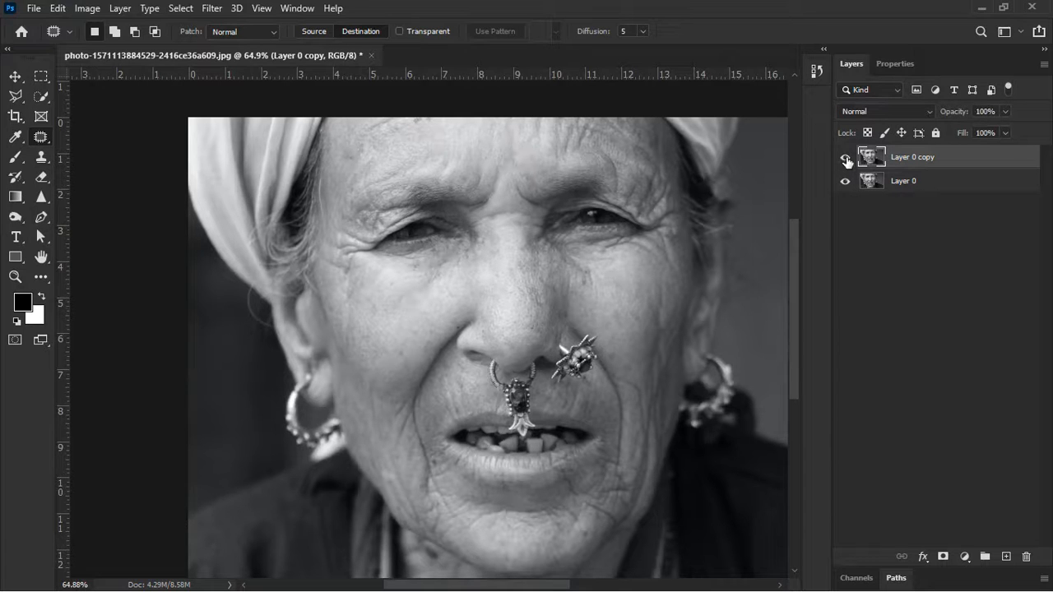